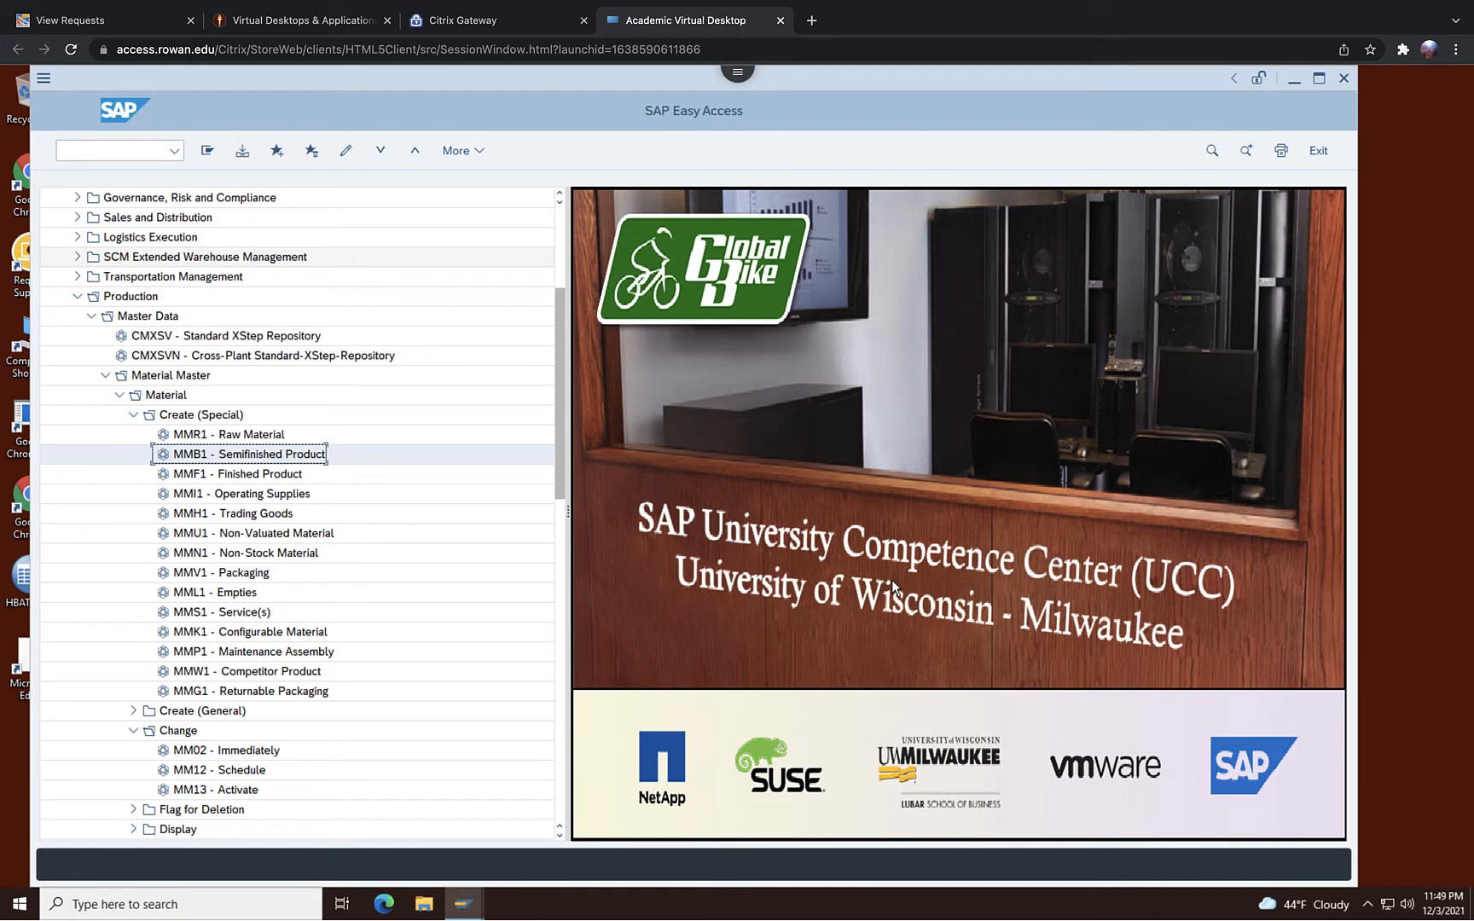
# Start the raw material creation transaction MMR1
pyautogui.click(266, 439)
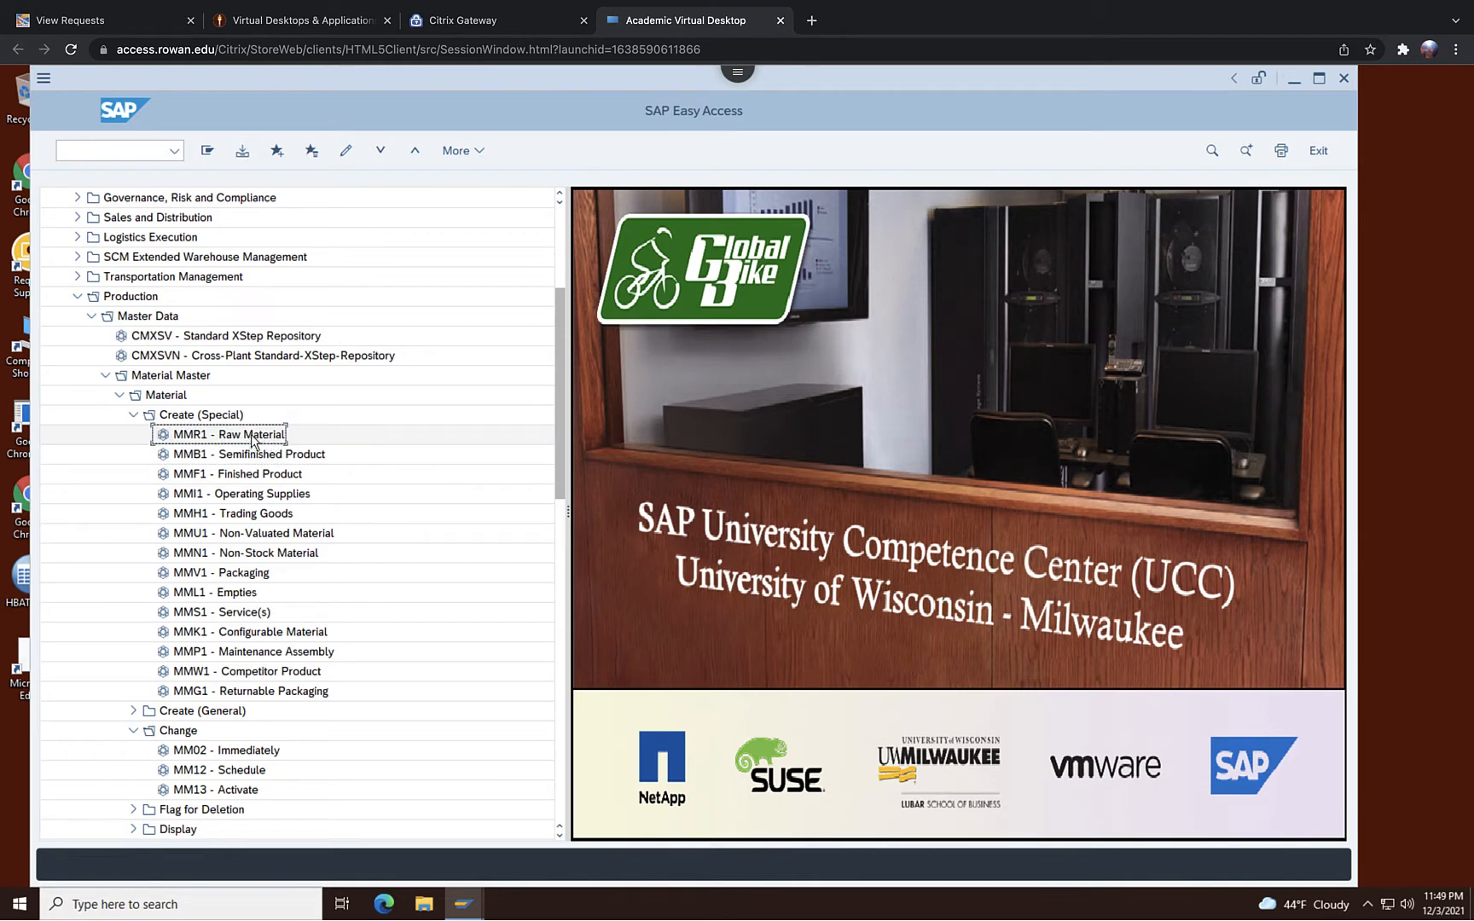
pyautogui.click(131, 150)
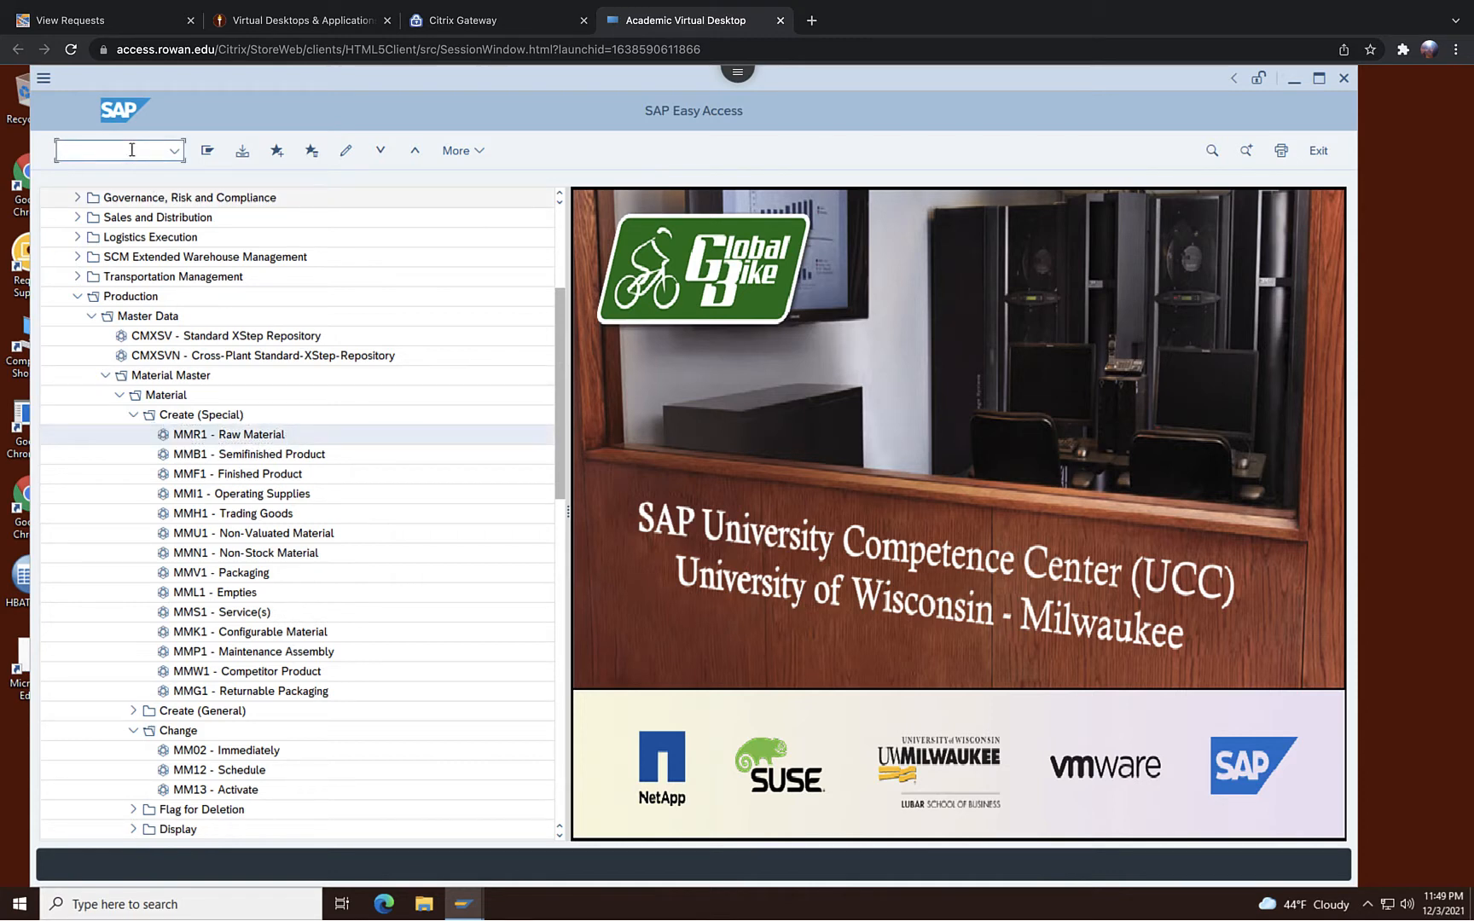
pyautogui.write('MMR1')
pyautogui.press('Return')
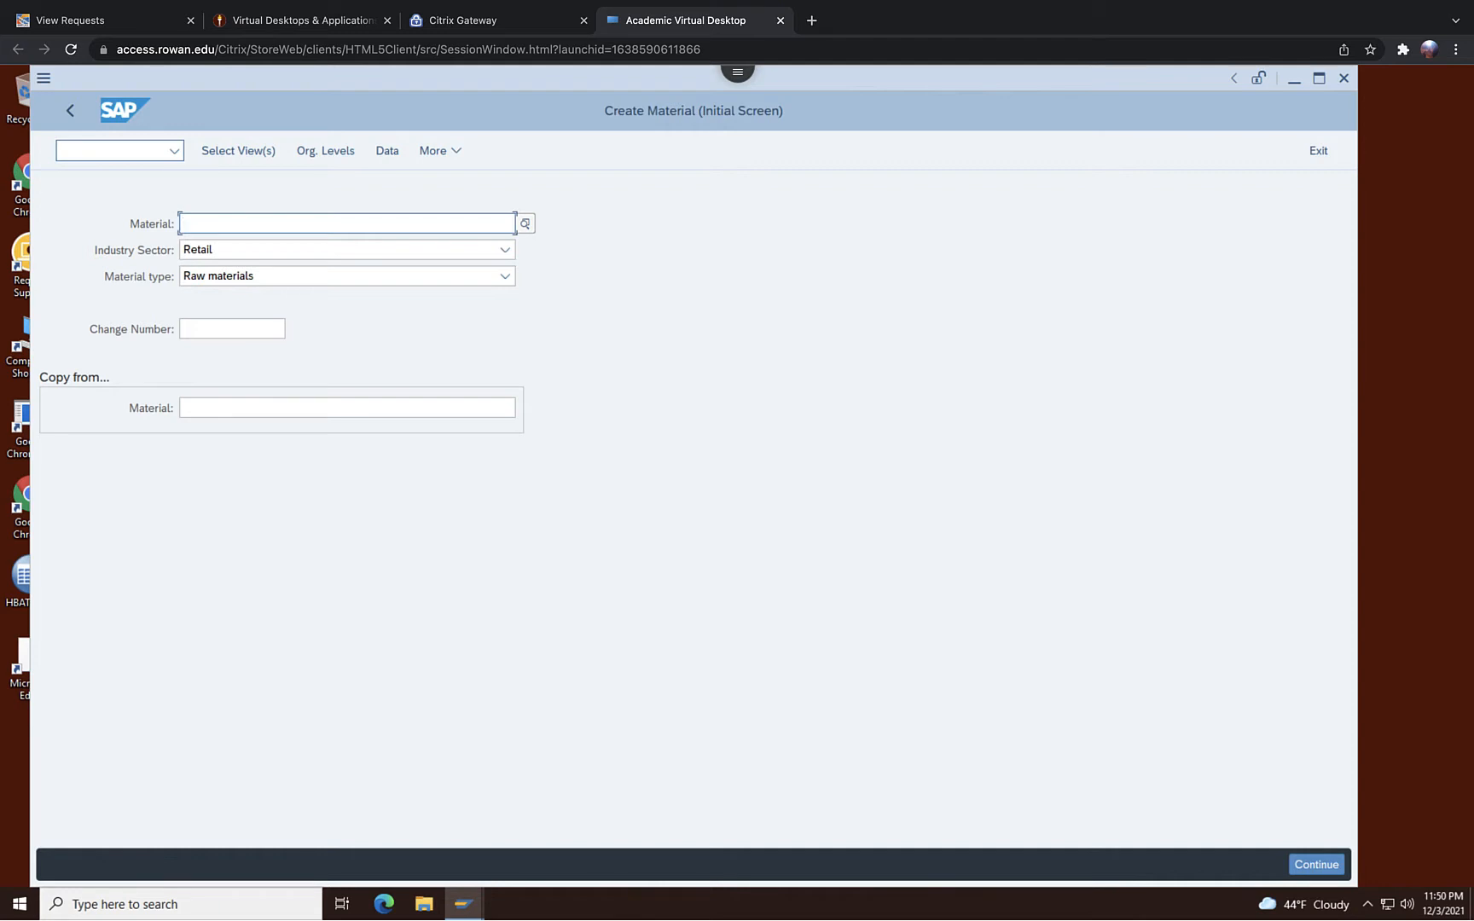
# Enter TRTR2000-222 as the material number of the new raw material
pyautogui.write('TRTR')
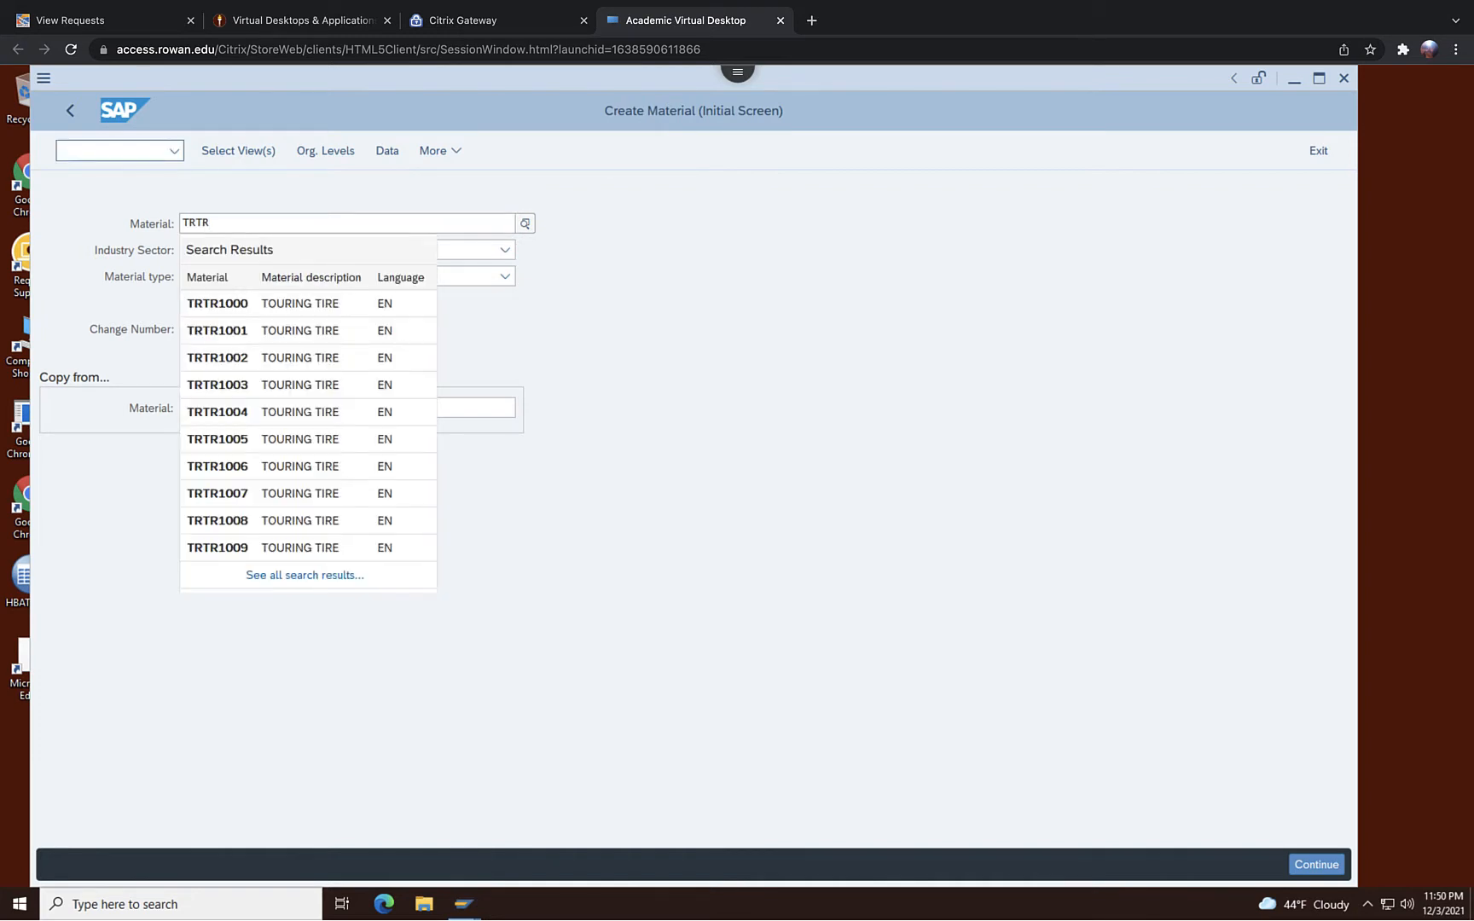
pyautogui.write('2000')
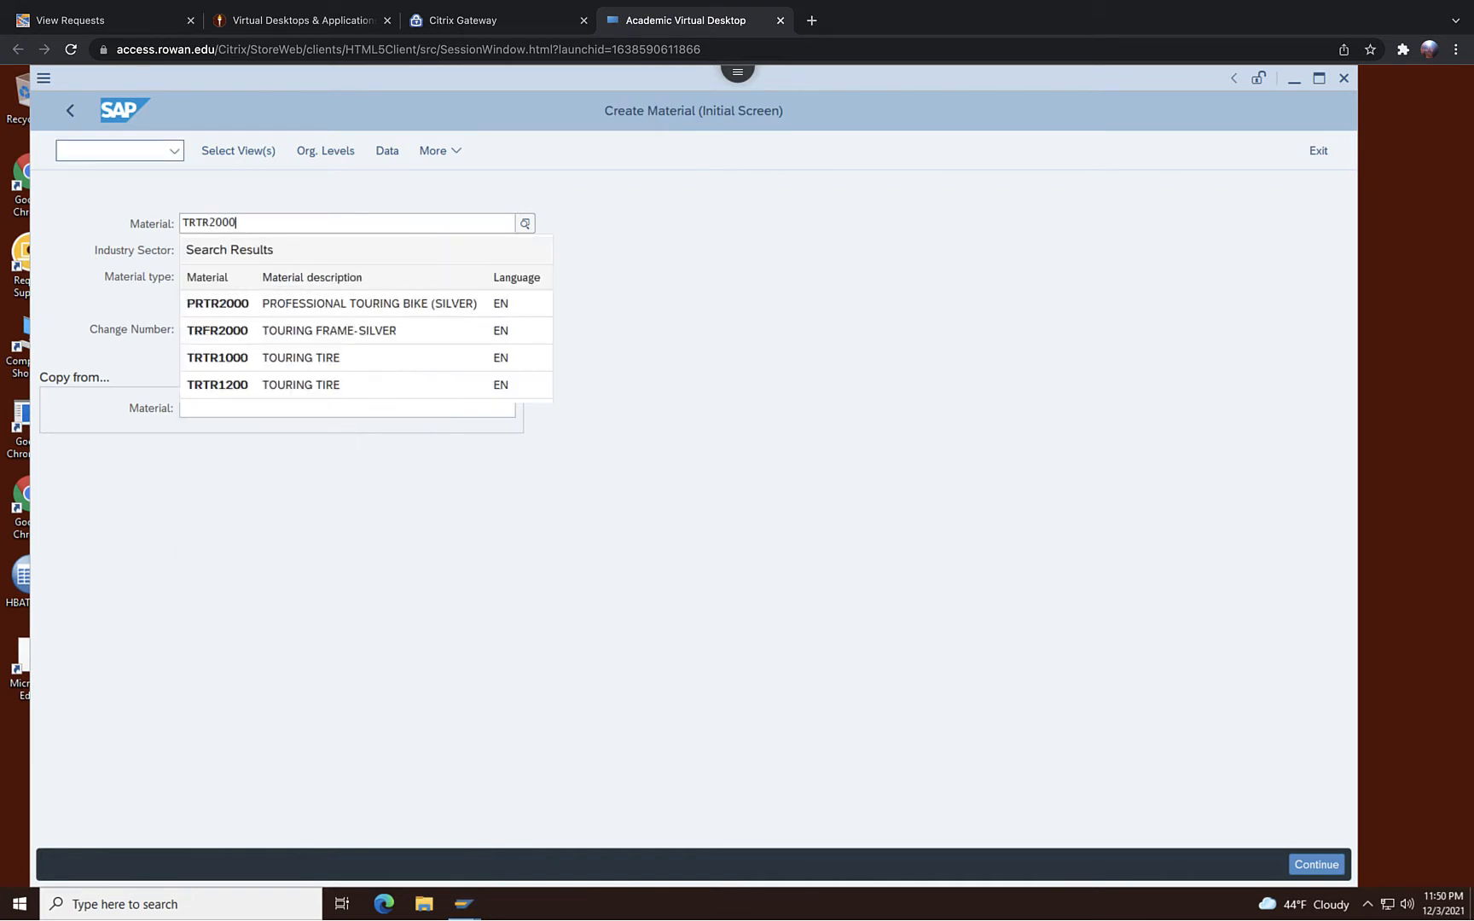
pyautogui.write('-222')
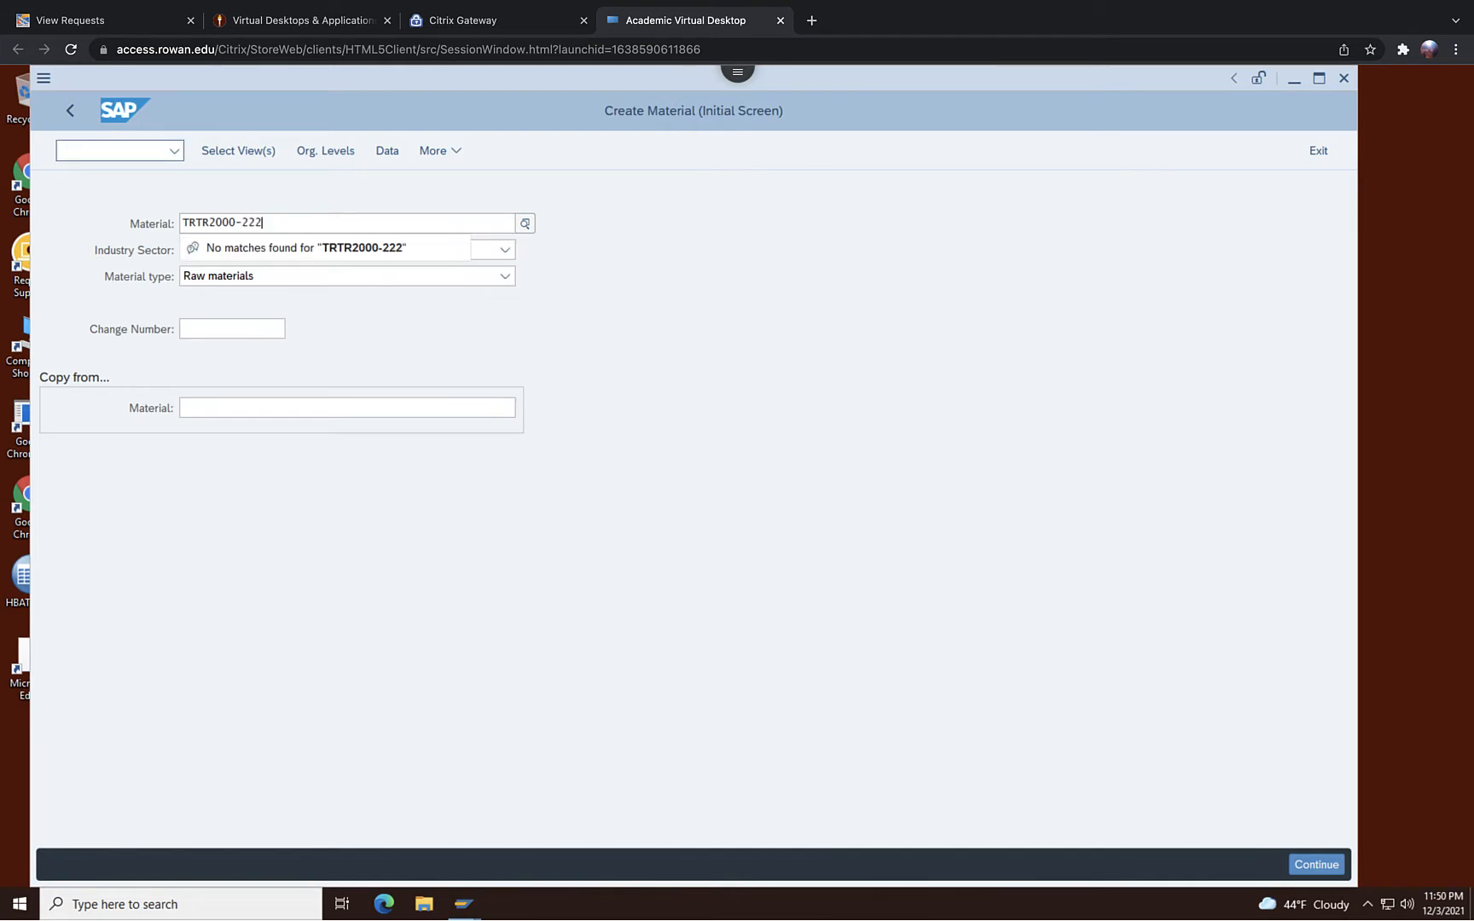
pyautogui.click(639, 347)
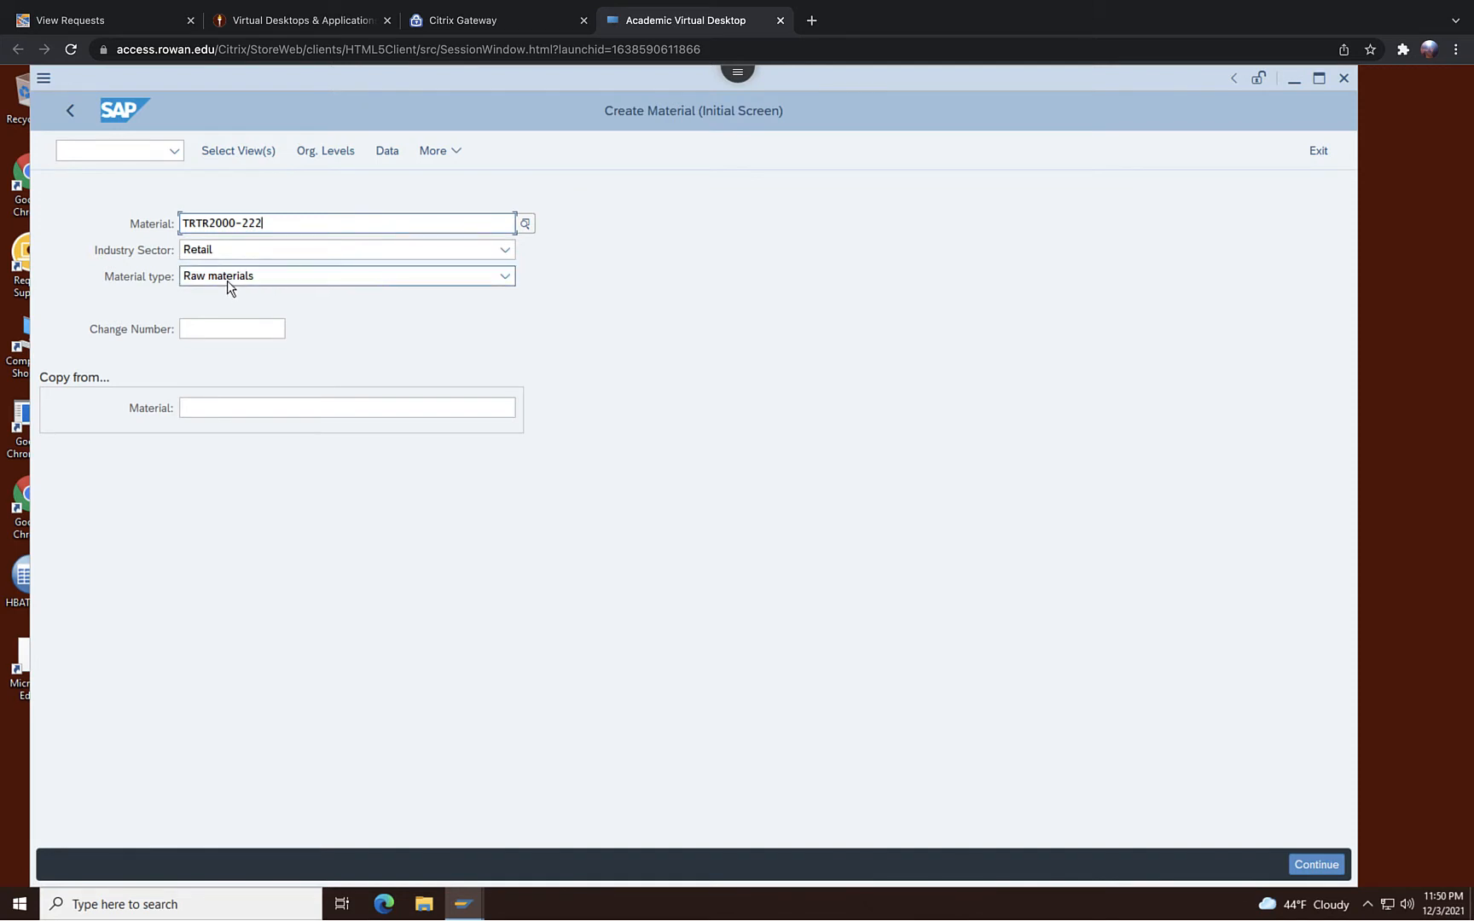
# Select the Basic Data 1, MRP 1, MRP 2 and MRP 3 views and set the organizational level to plant DL00
pyautogui.click(232, 143)
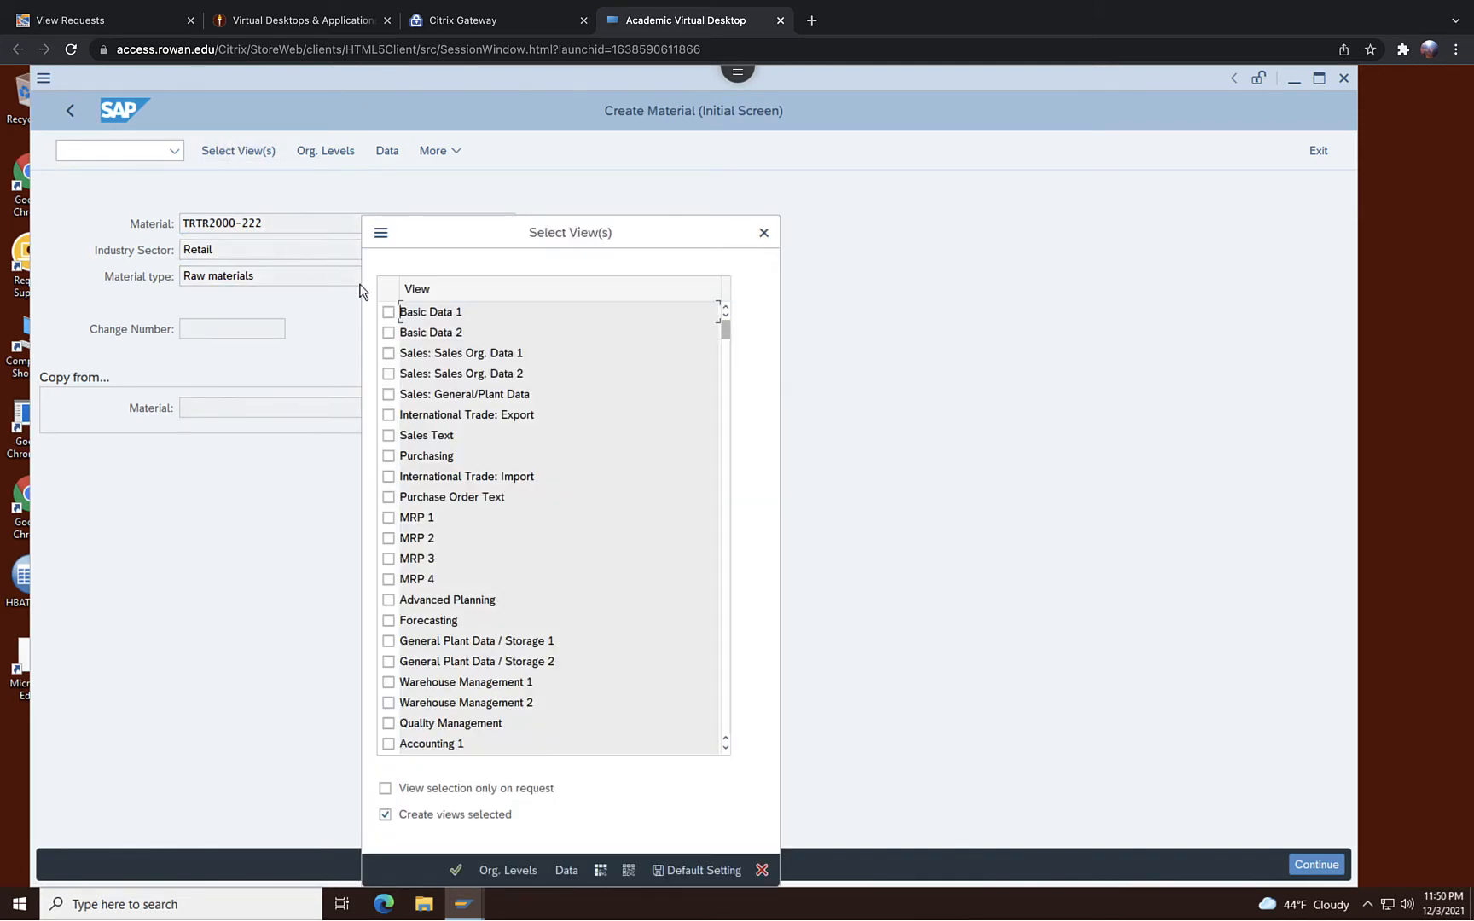
pyautogui.click(388, 312)
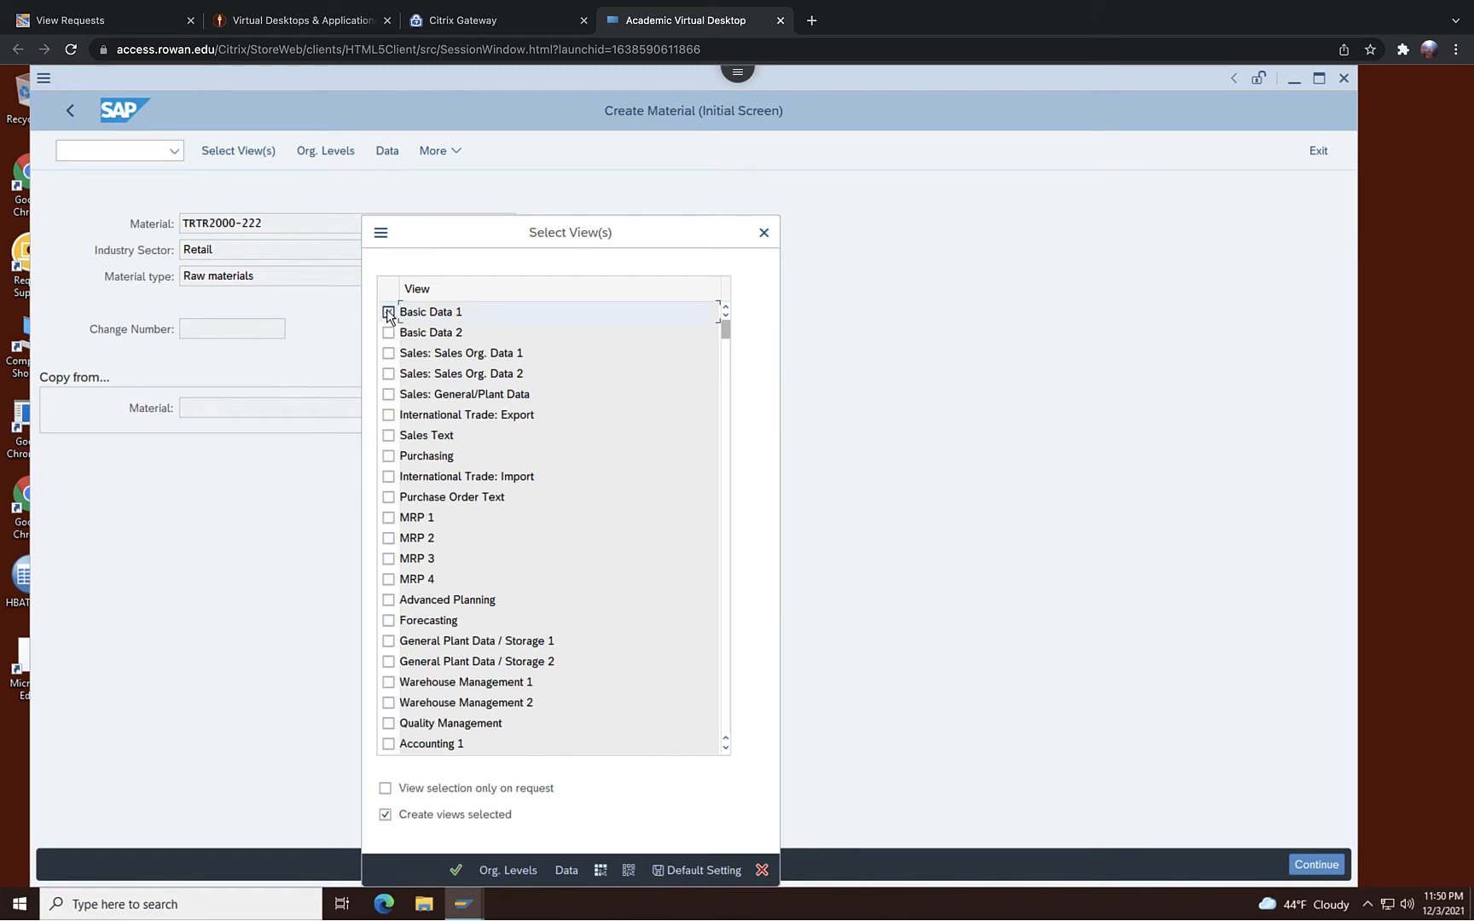
pyautogui.click(389, 518)
pyautogui.click(388, 538)
pyautogui.click(388, 559)
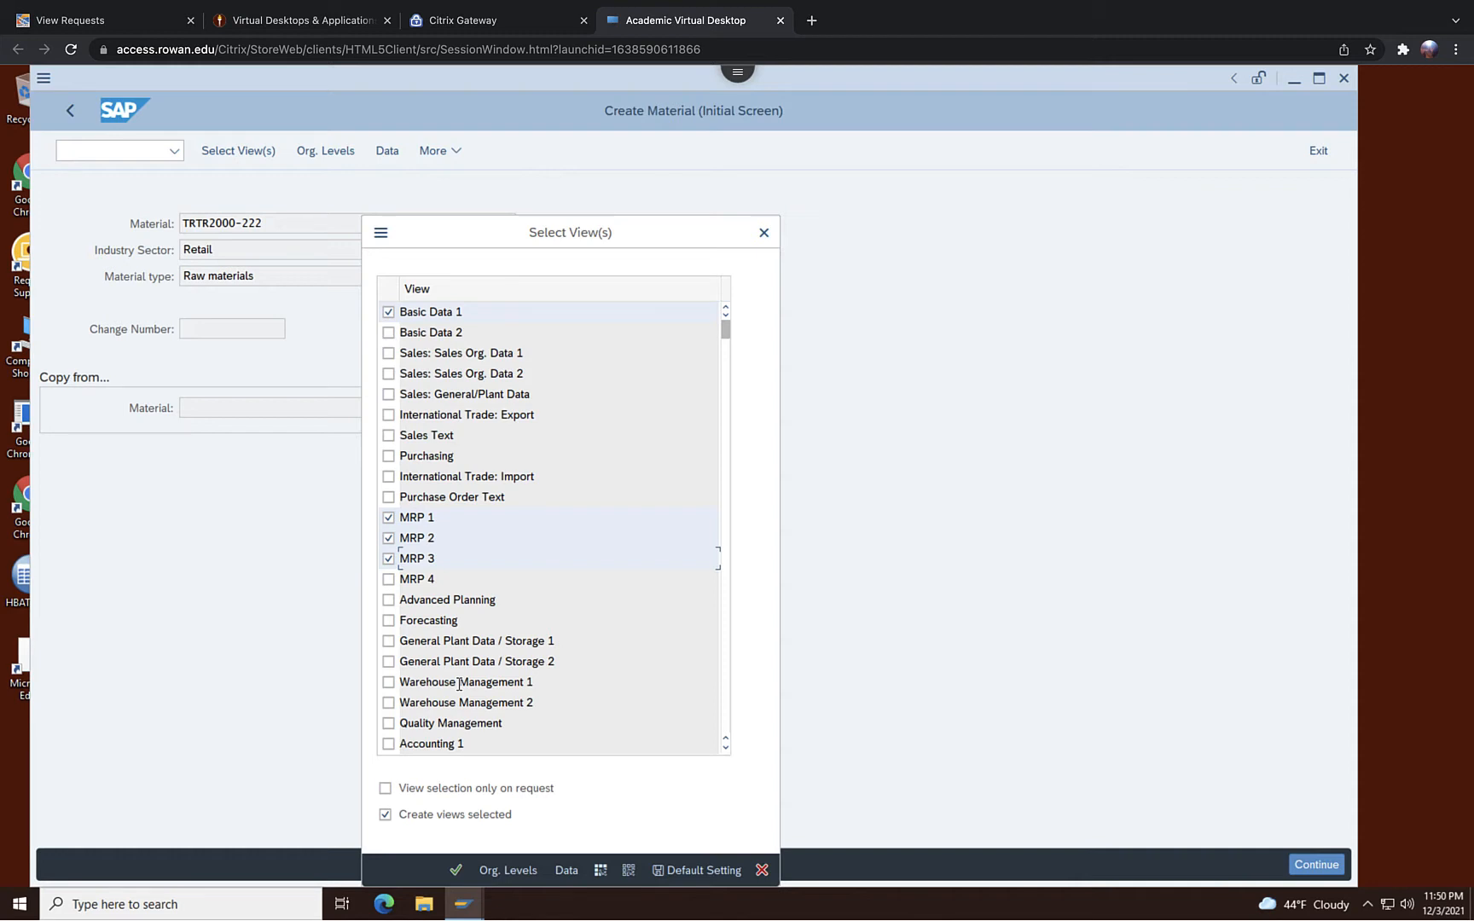
pyautogui.click(456, 869)
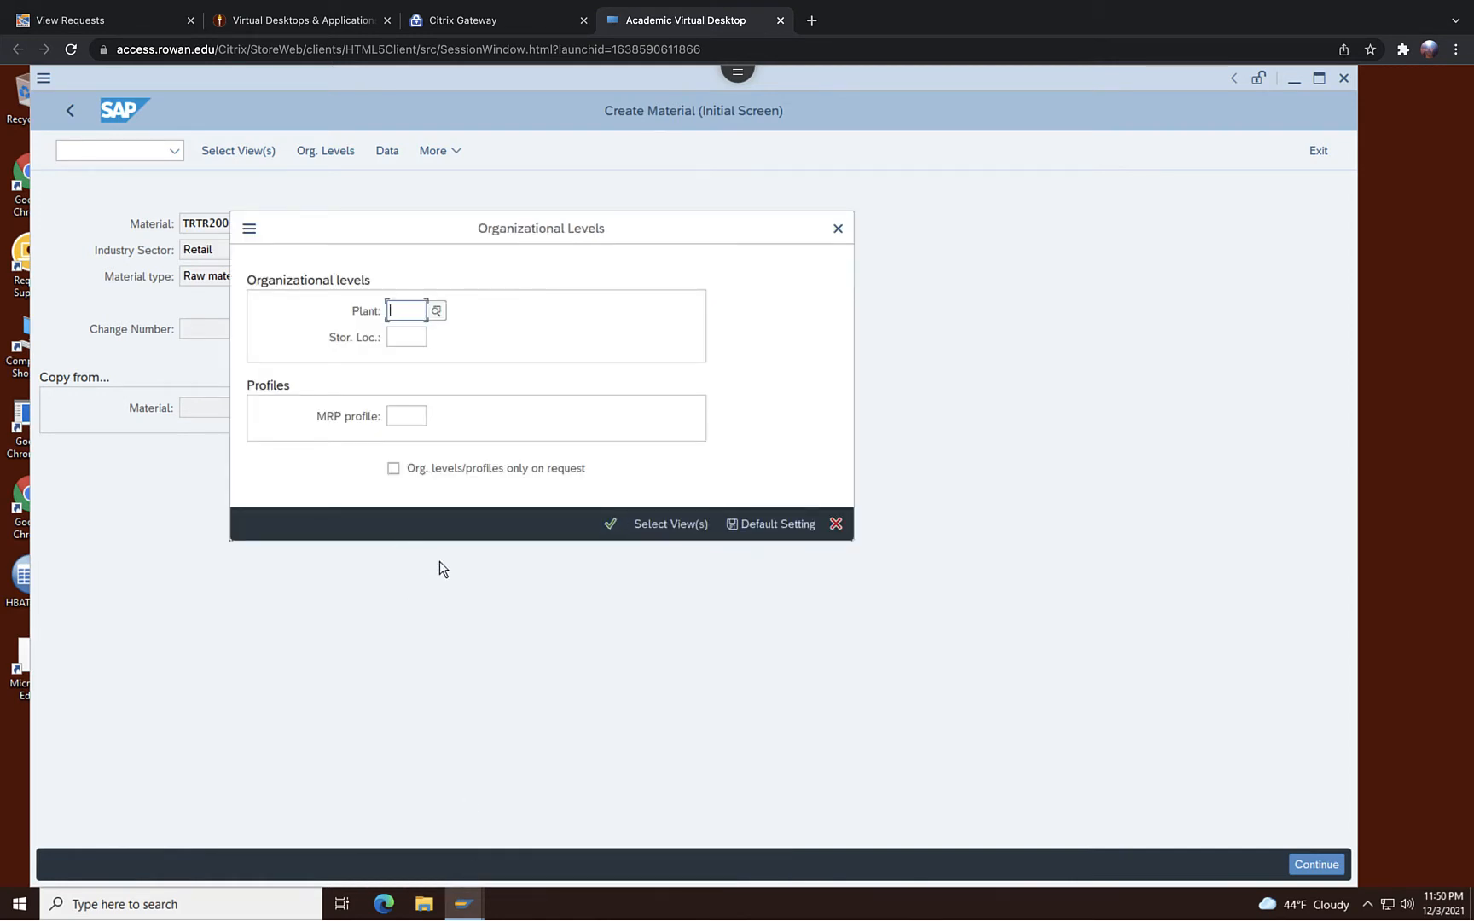
pyautogui.write('DL00')
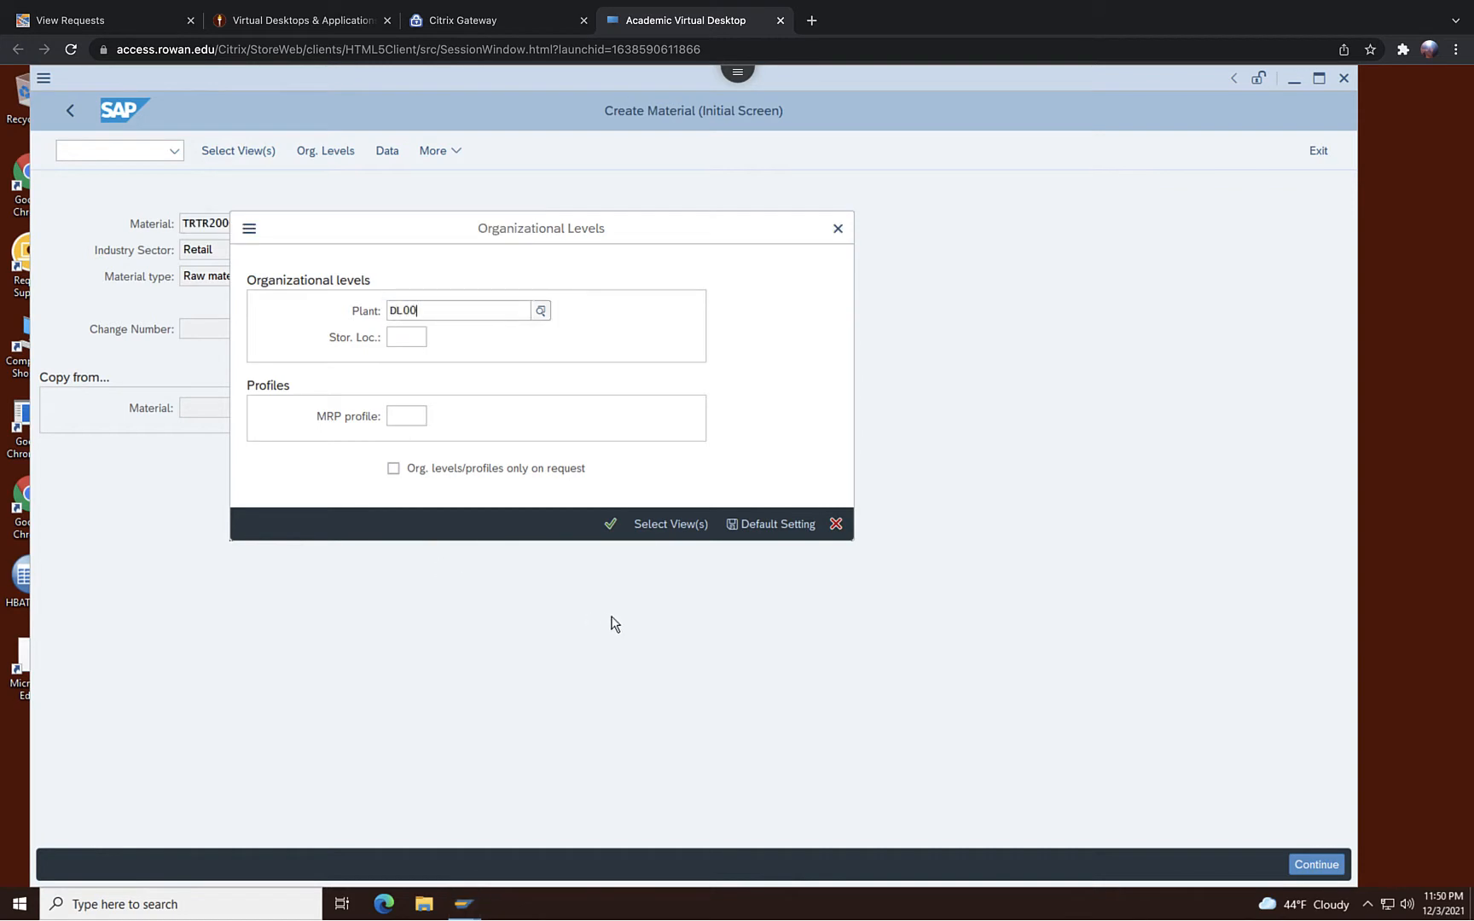
pyautogui.click(610, 523)
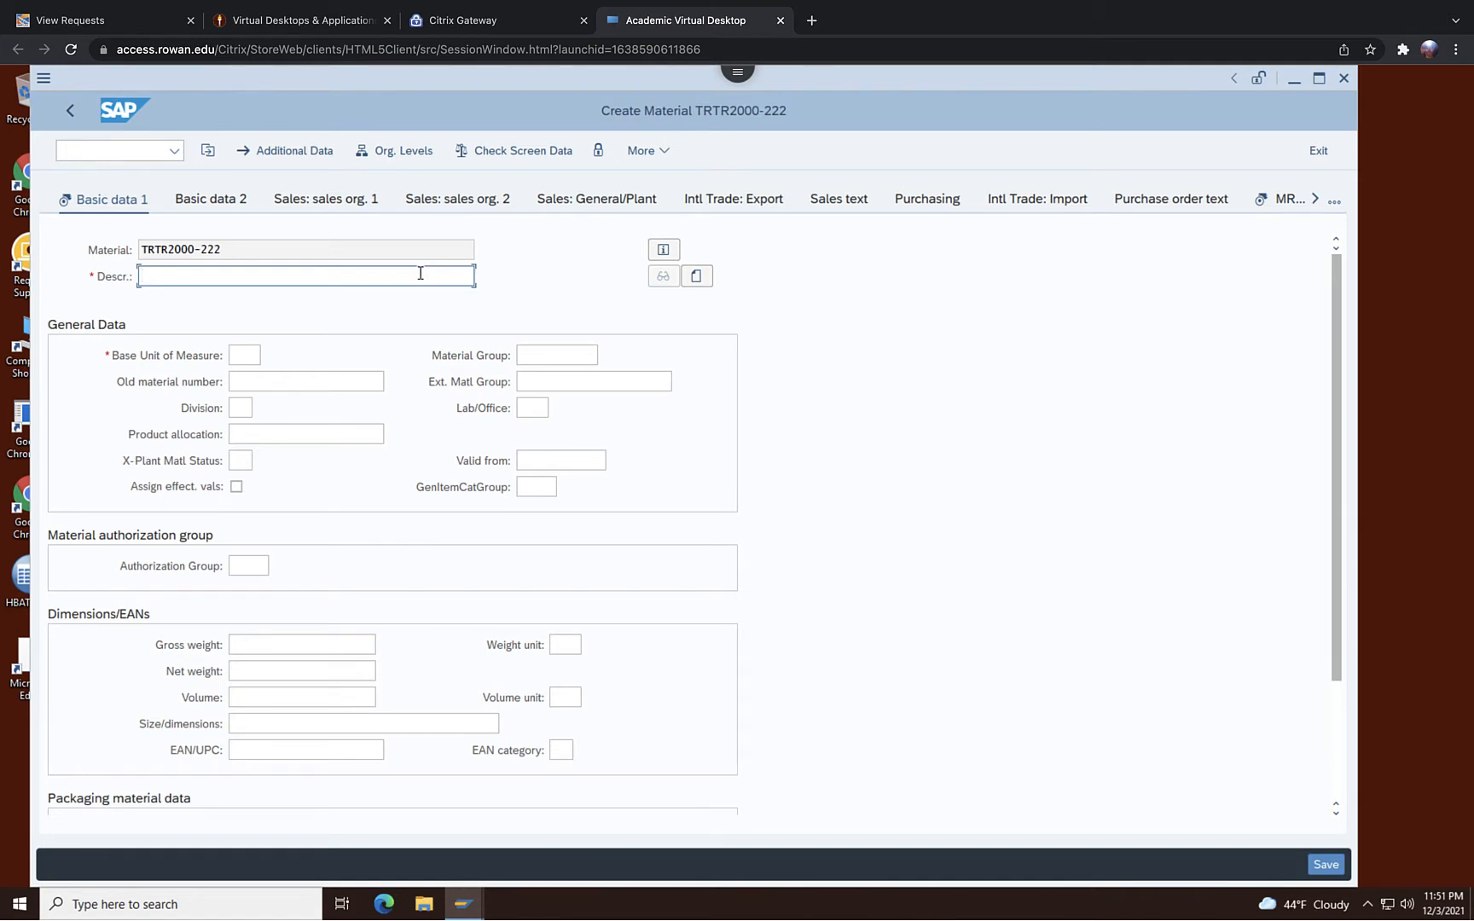
# Describe the material as "Touring Tire - RF Commuter 222" and set its base unit of measure to EA
pyautogui.write('Touring Tire - RF Commuter 222')
pyautogui.click(245, 354)
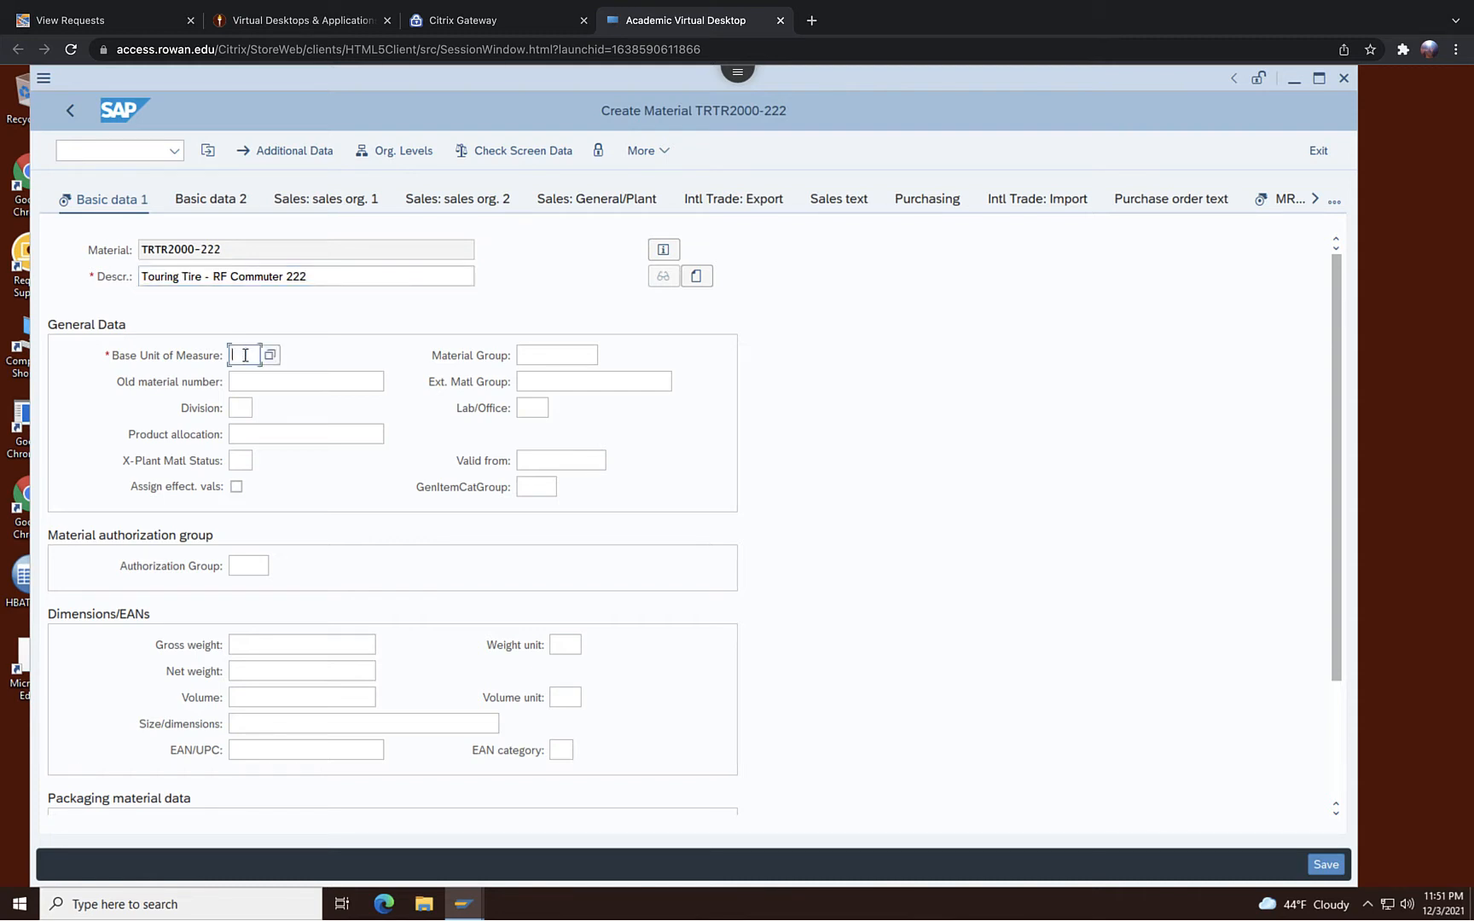
pyautogui.write('EA')
# Assign the material to material group RAW and division BI in the general data
pyautogui.click(563, 357)
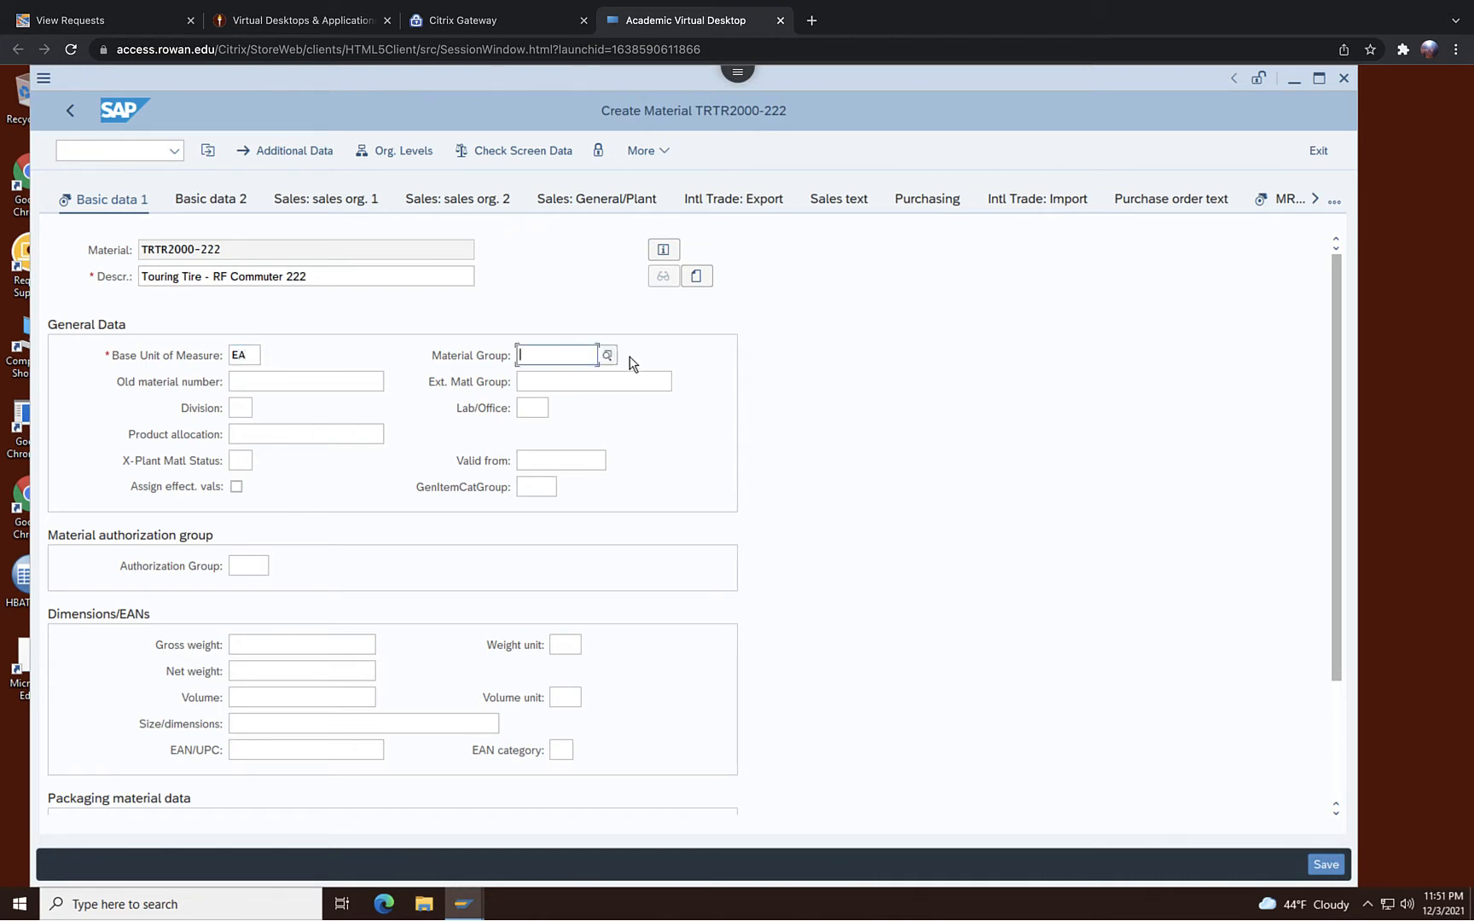
pyautogui.click(608, 356)
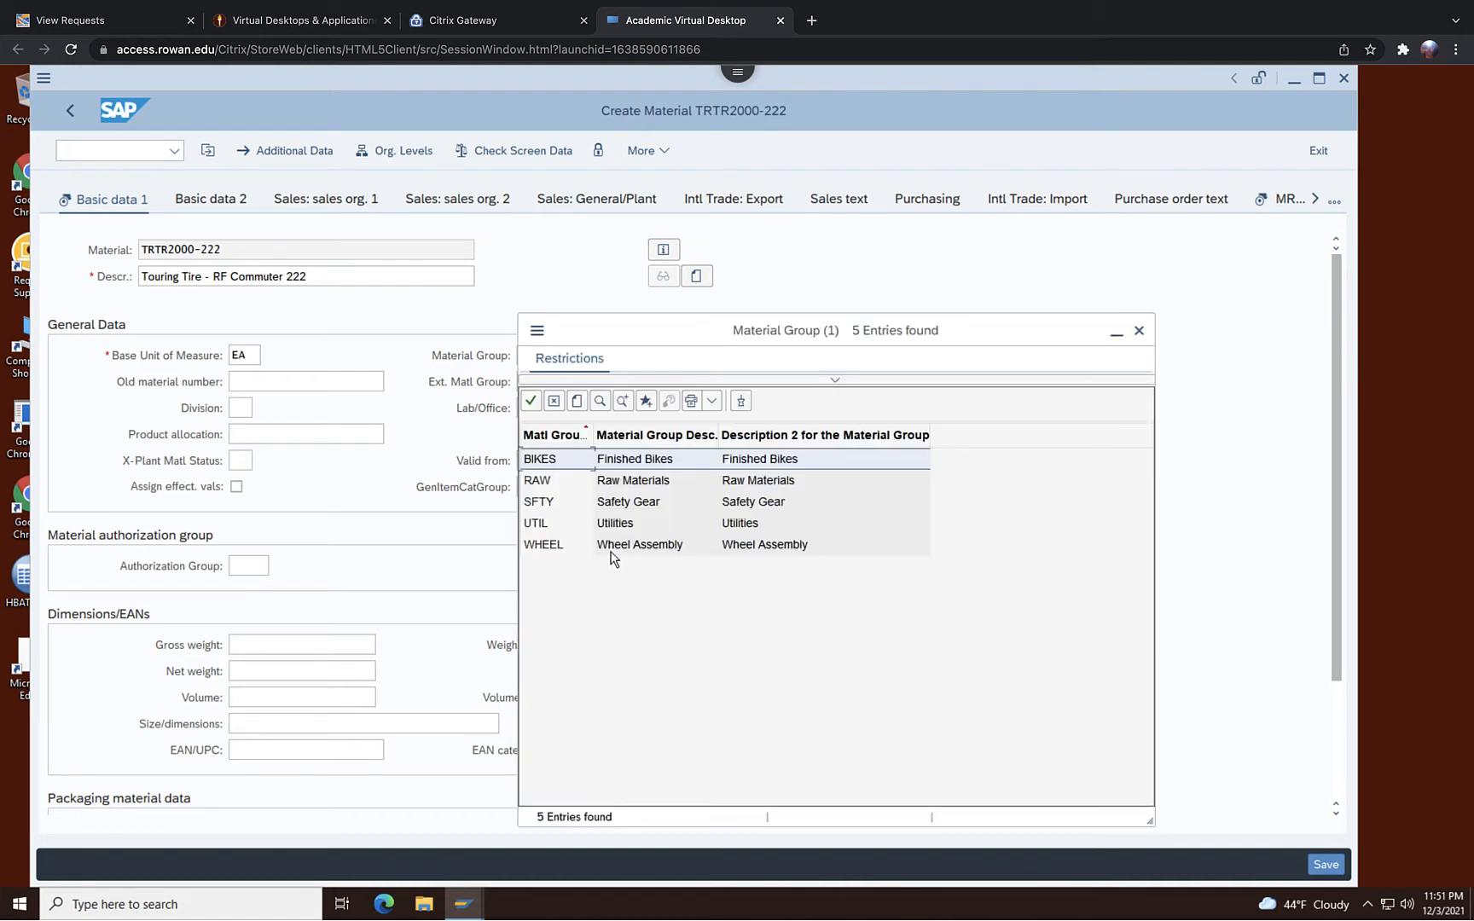
pyautogui.click(627, 484)
pyautogui.click(627, 484)
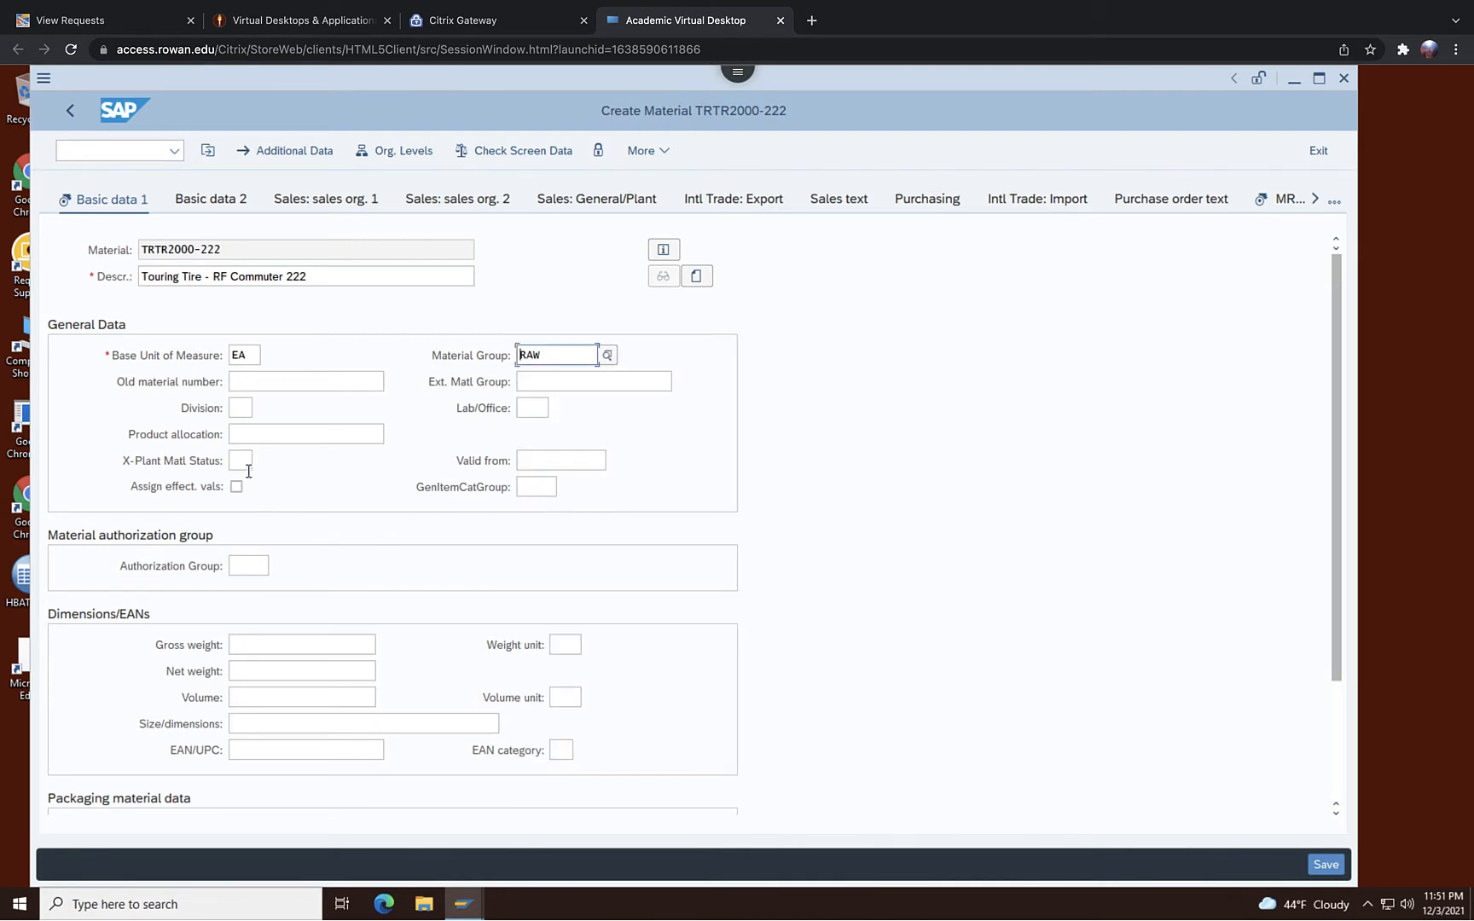
pyautogui.click(242, 410)
pyautogui.write('BI')
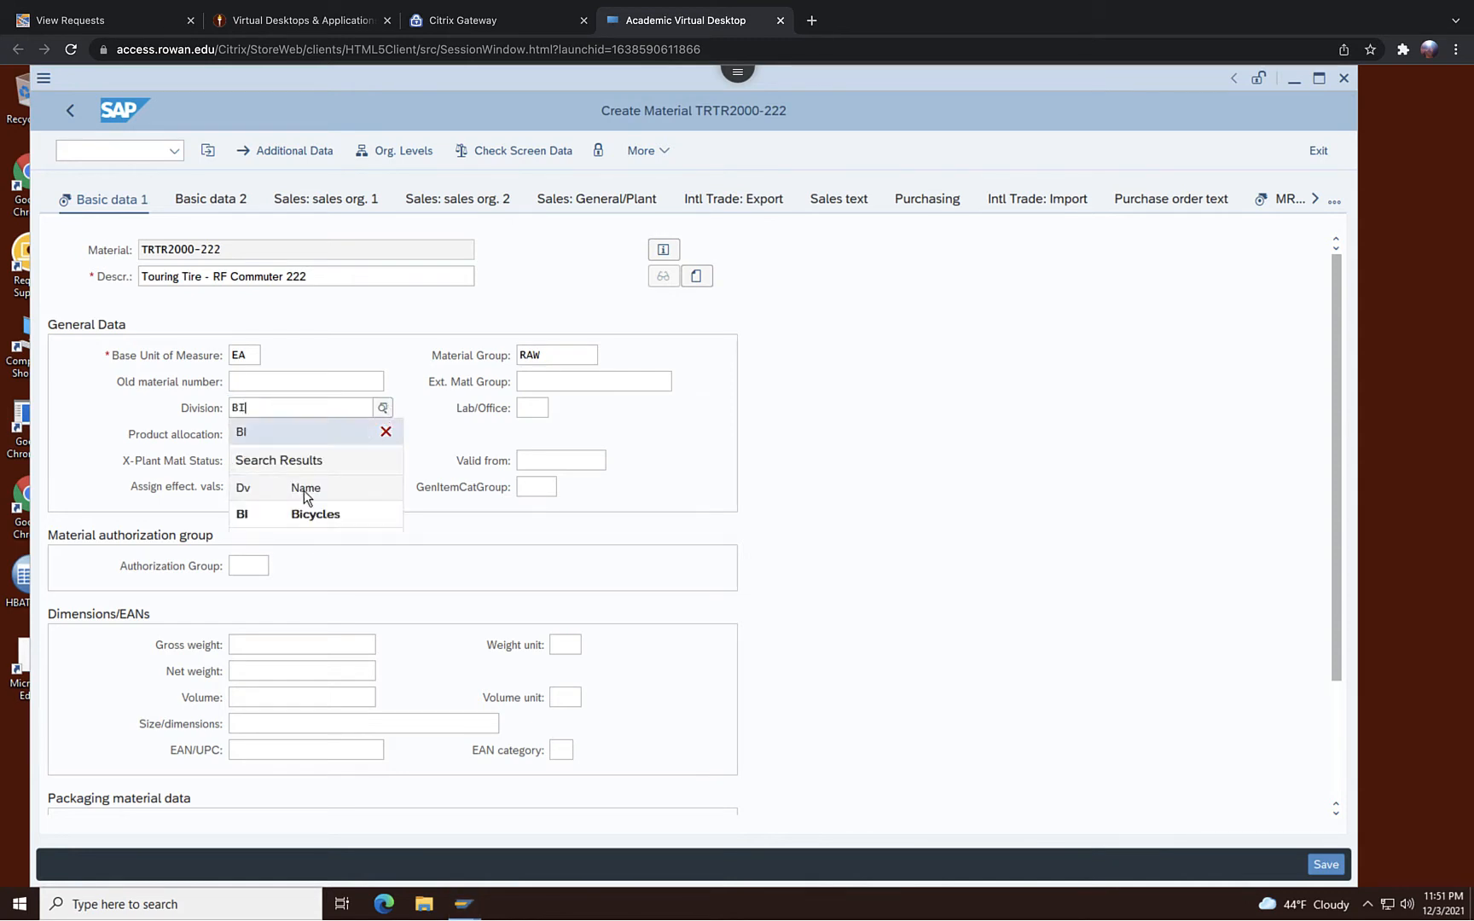
pyautogui.click(384, 410)
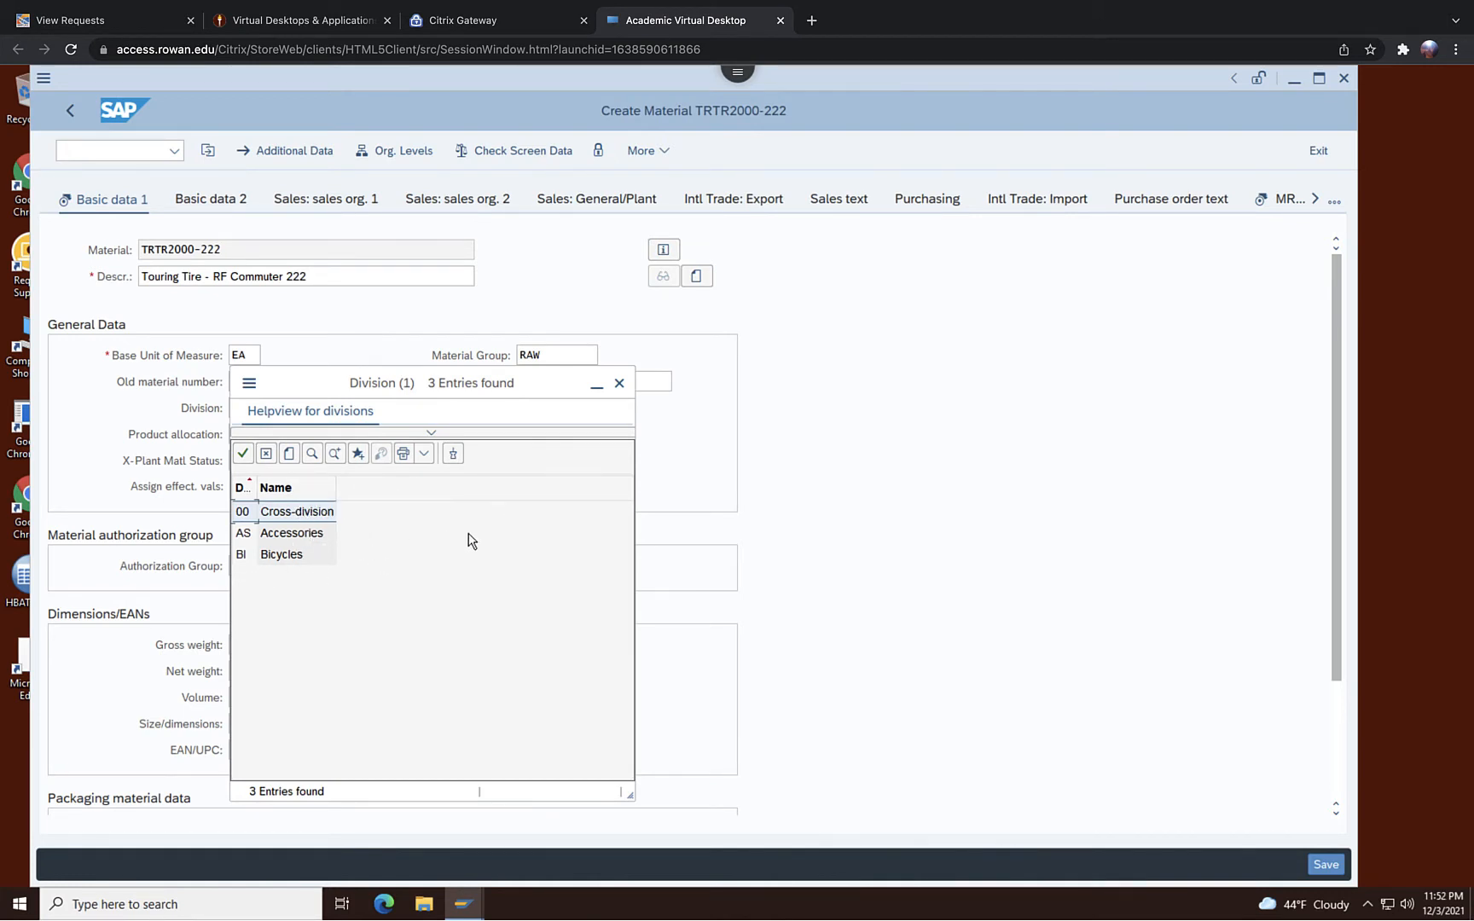
pyautogui.click(619, 386)
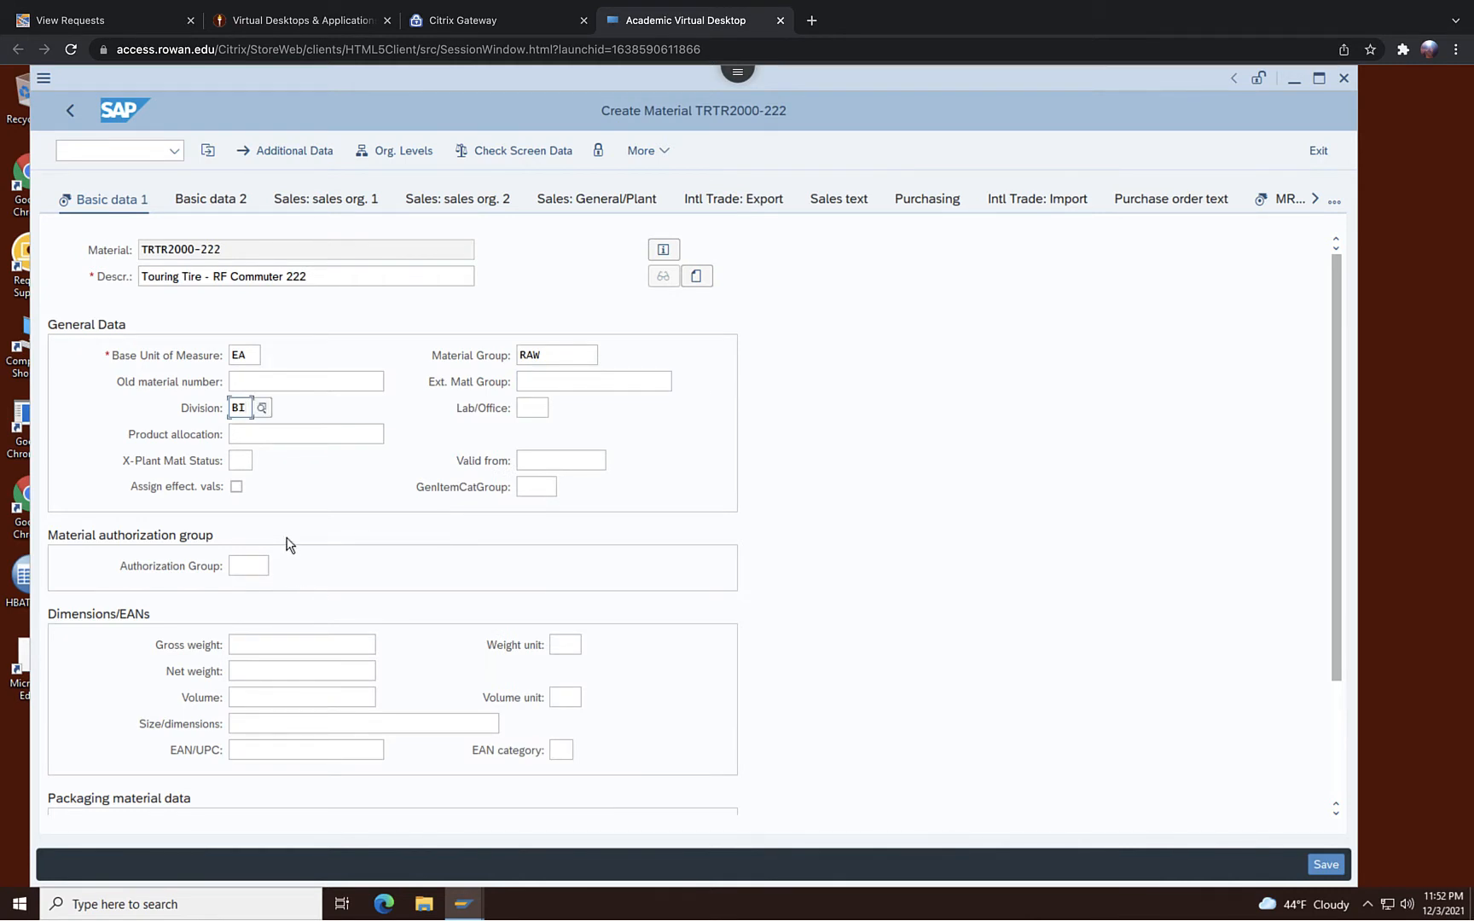
# Set the material's gross weight and net weight to 1090 each, with G as the weight unit
pyautogui.click(324, 638)
pyautogui.write('1090')
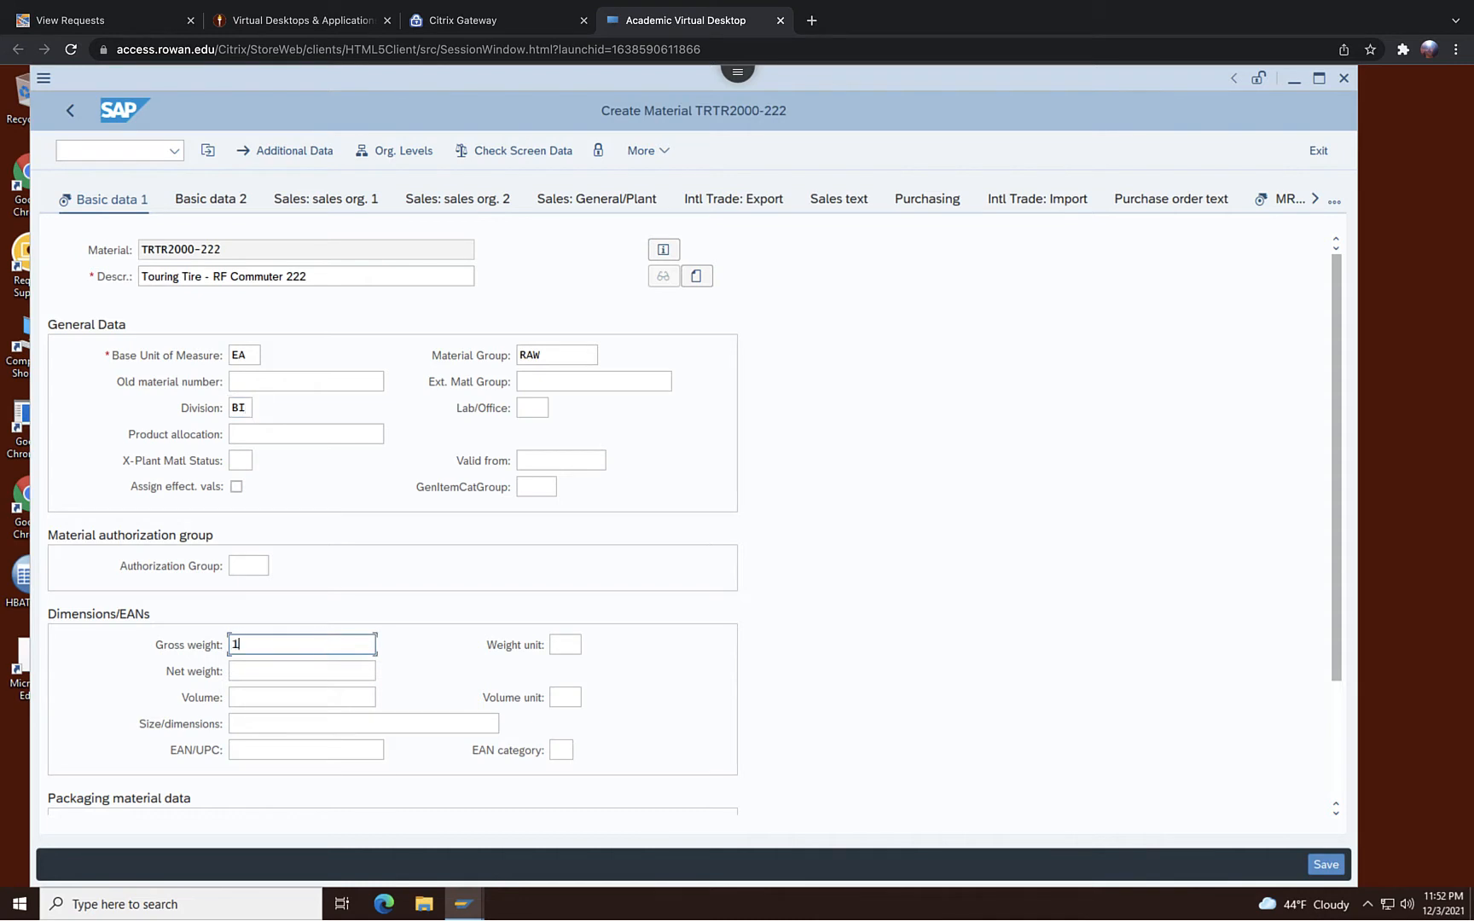
pyautogui.click(341, 667)
pyautogui.write('1090')
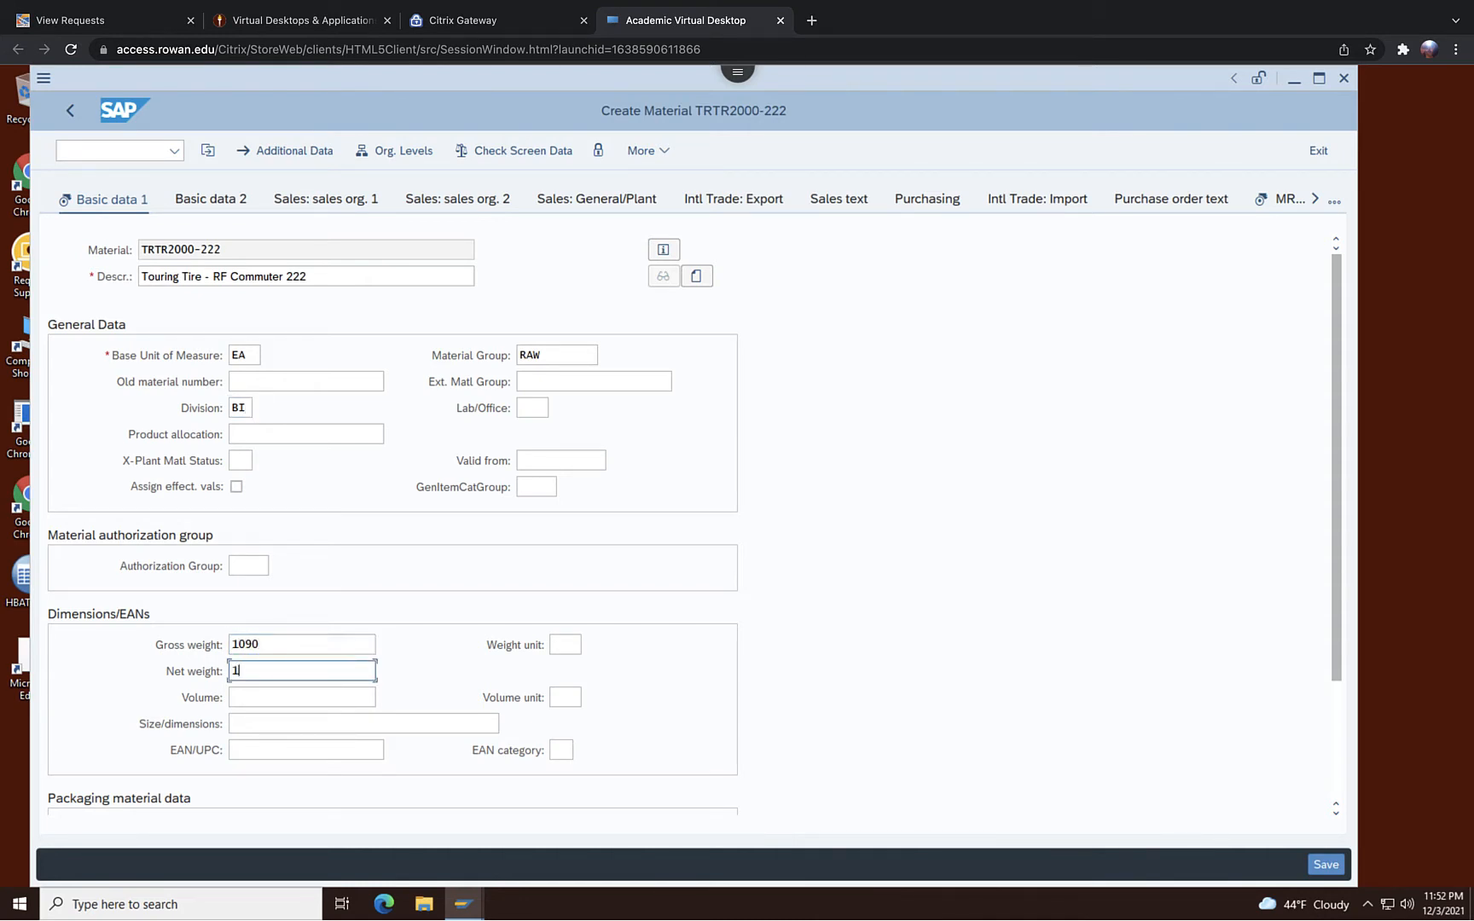
pyautogui.click(562, 647)
pyautogui.write('G')
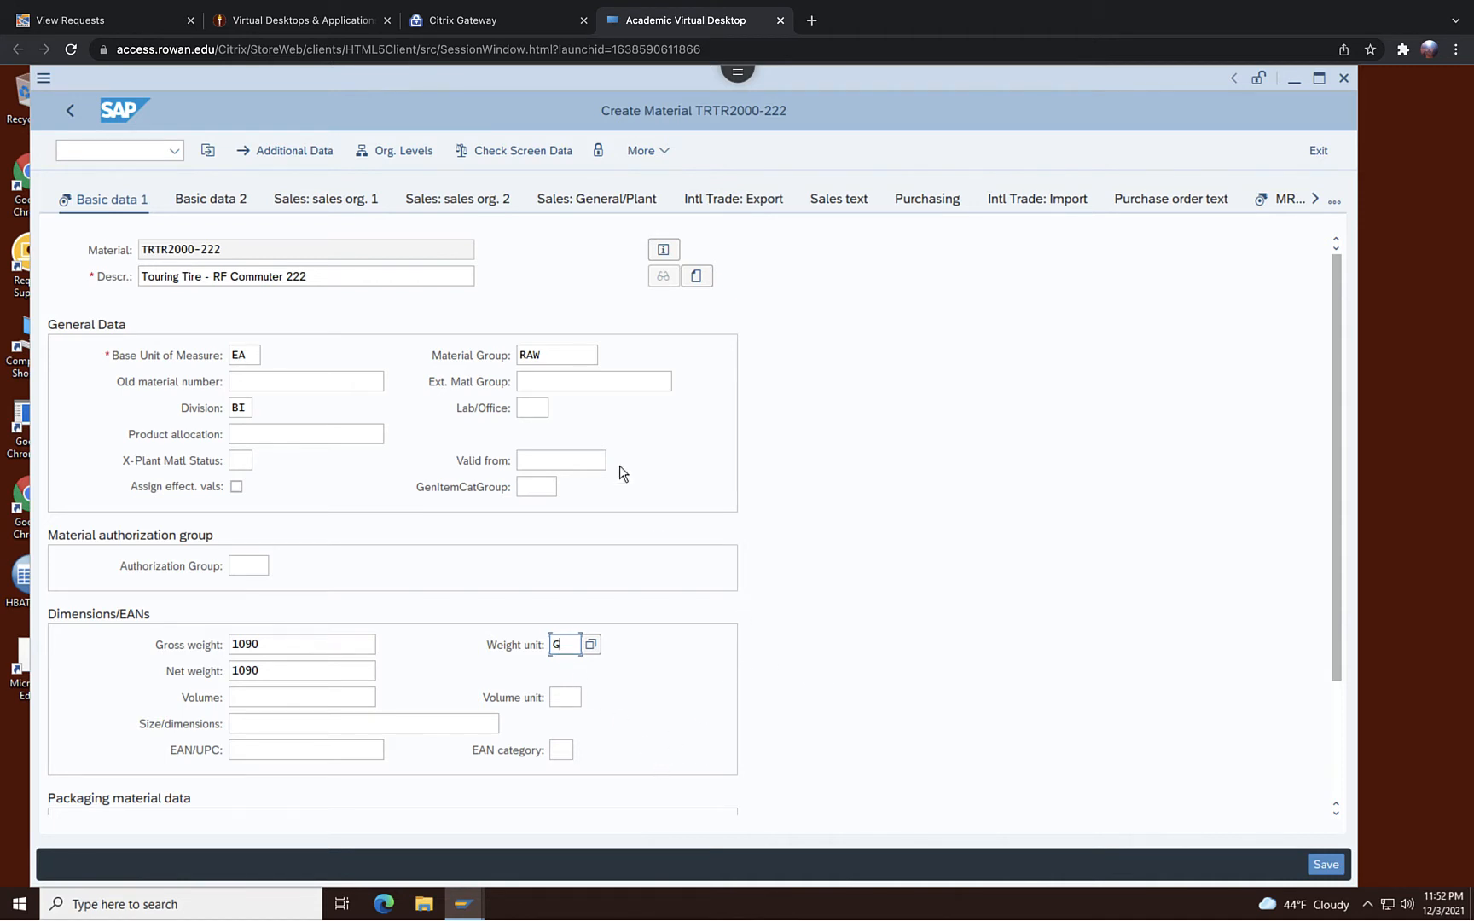
# In the MRP 1 view, set the purchasing group to N00 for North America
pyautogui.click(1285, 201)
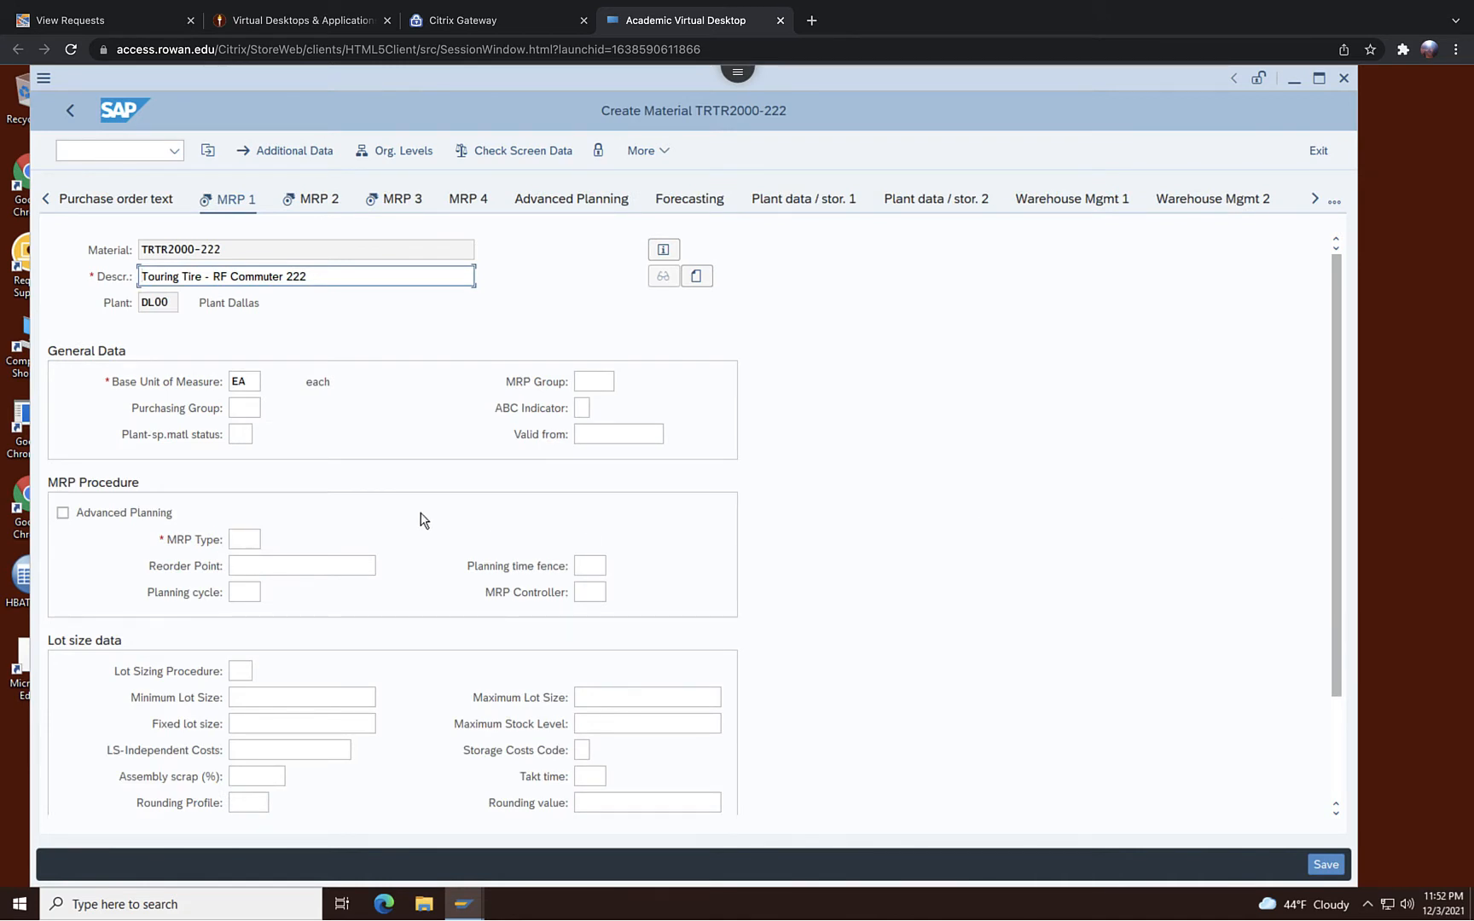
pyautogui.click(243, 408)
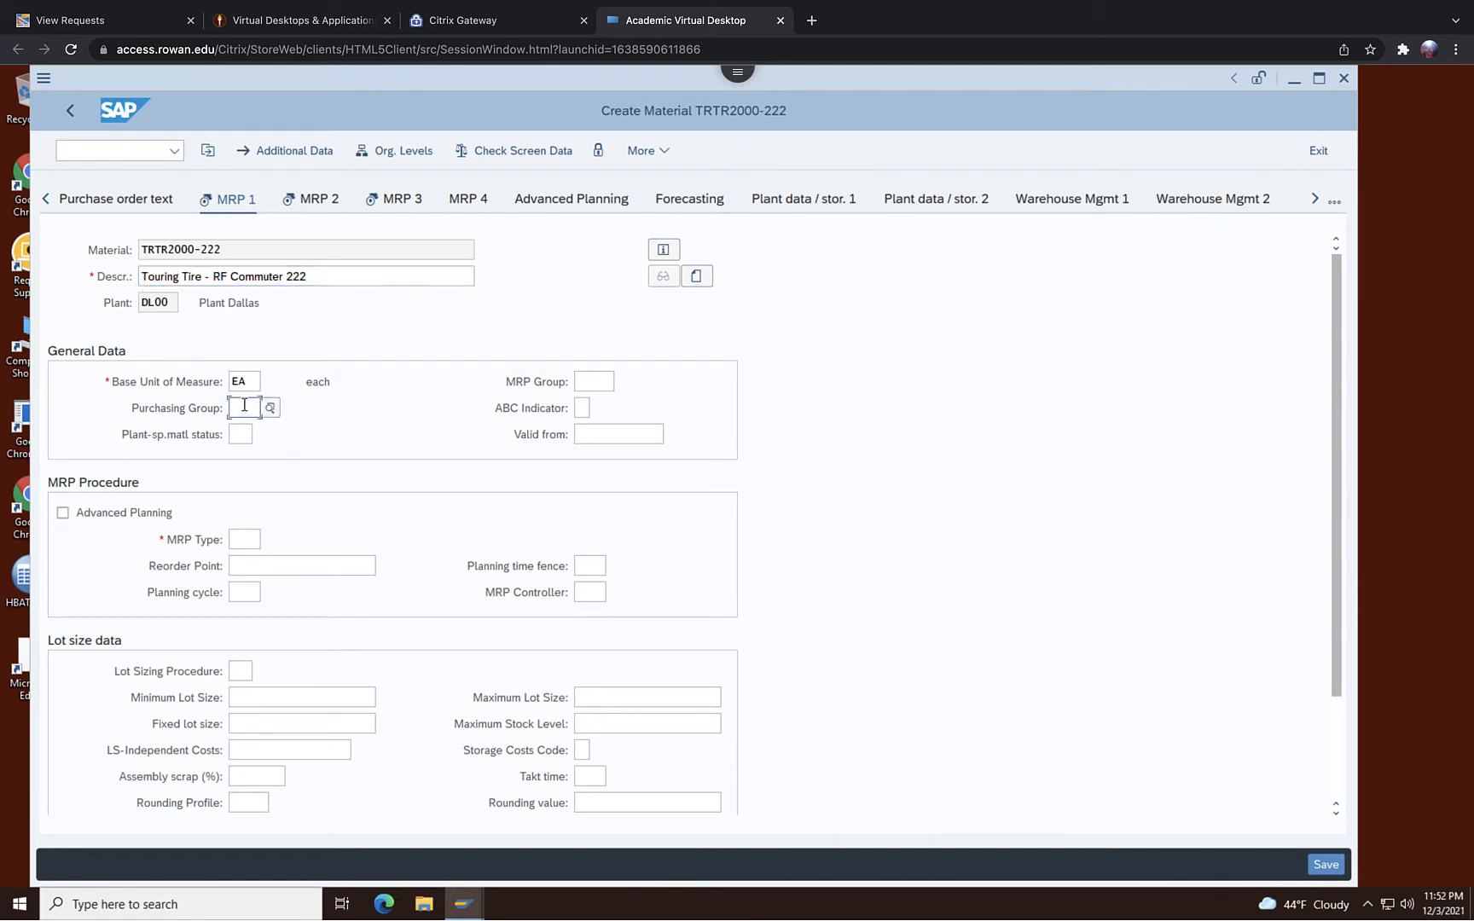
pyautogui.click(269, 409)
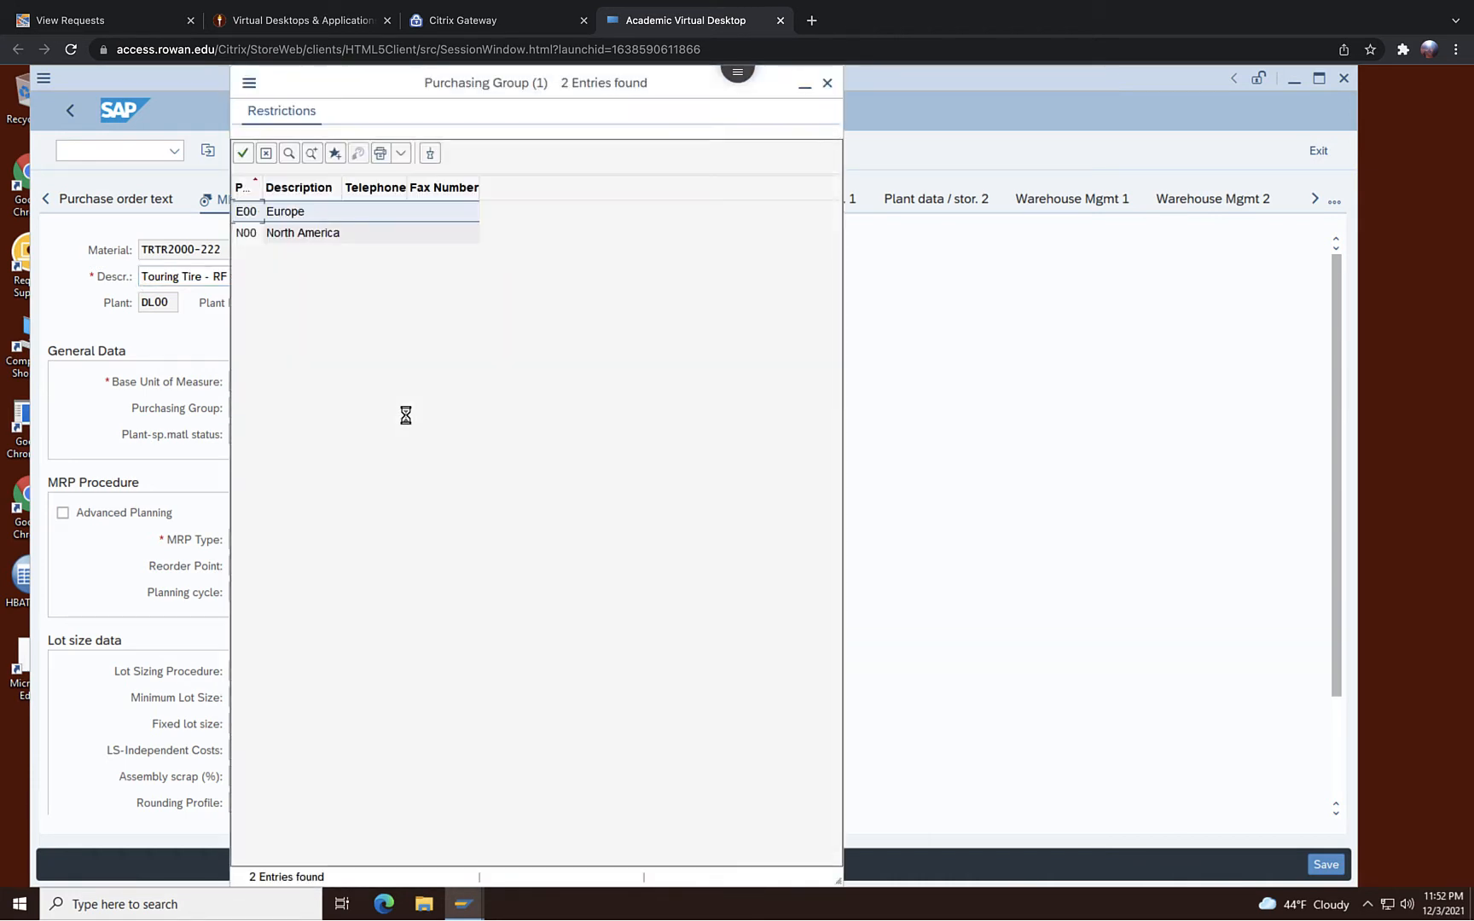
pyautogui.doubleClick(303, 232)
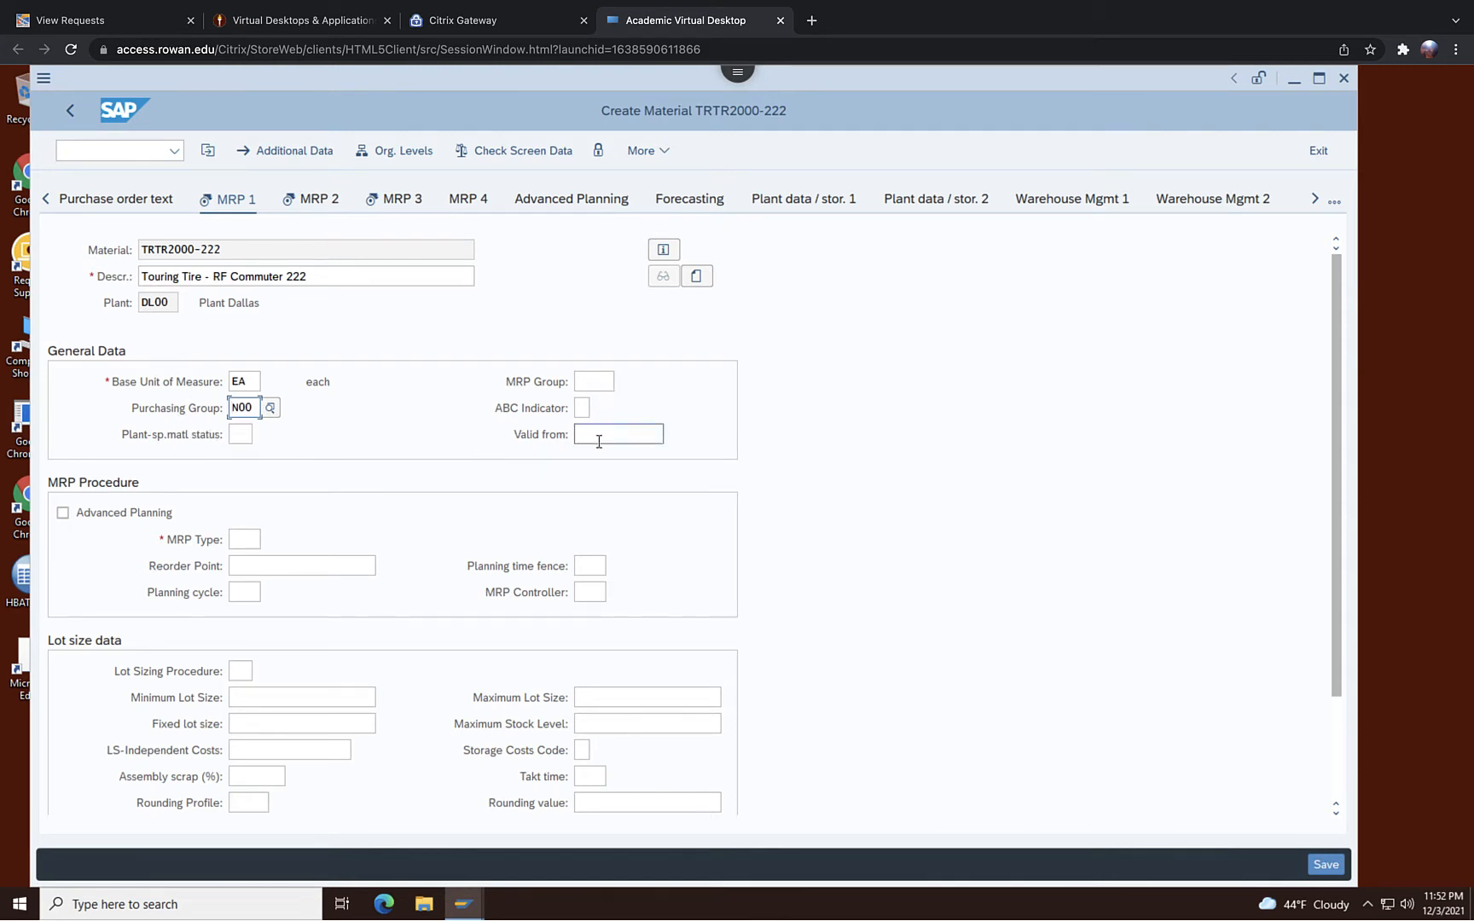
# Set the MRP type to PD and the MRP controller to 000 in the MRP procedure data
pyautogui.click(242, 538)
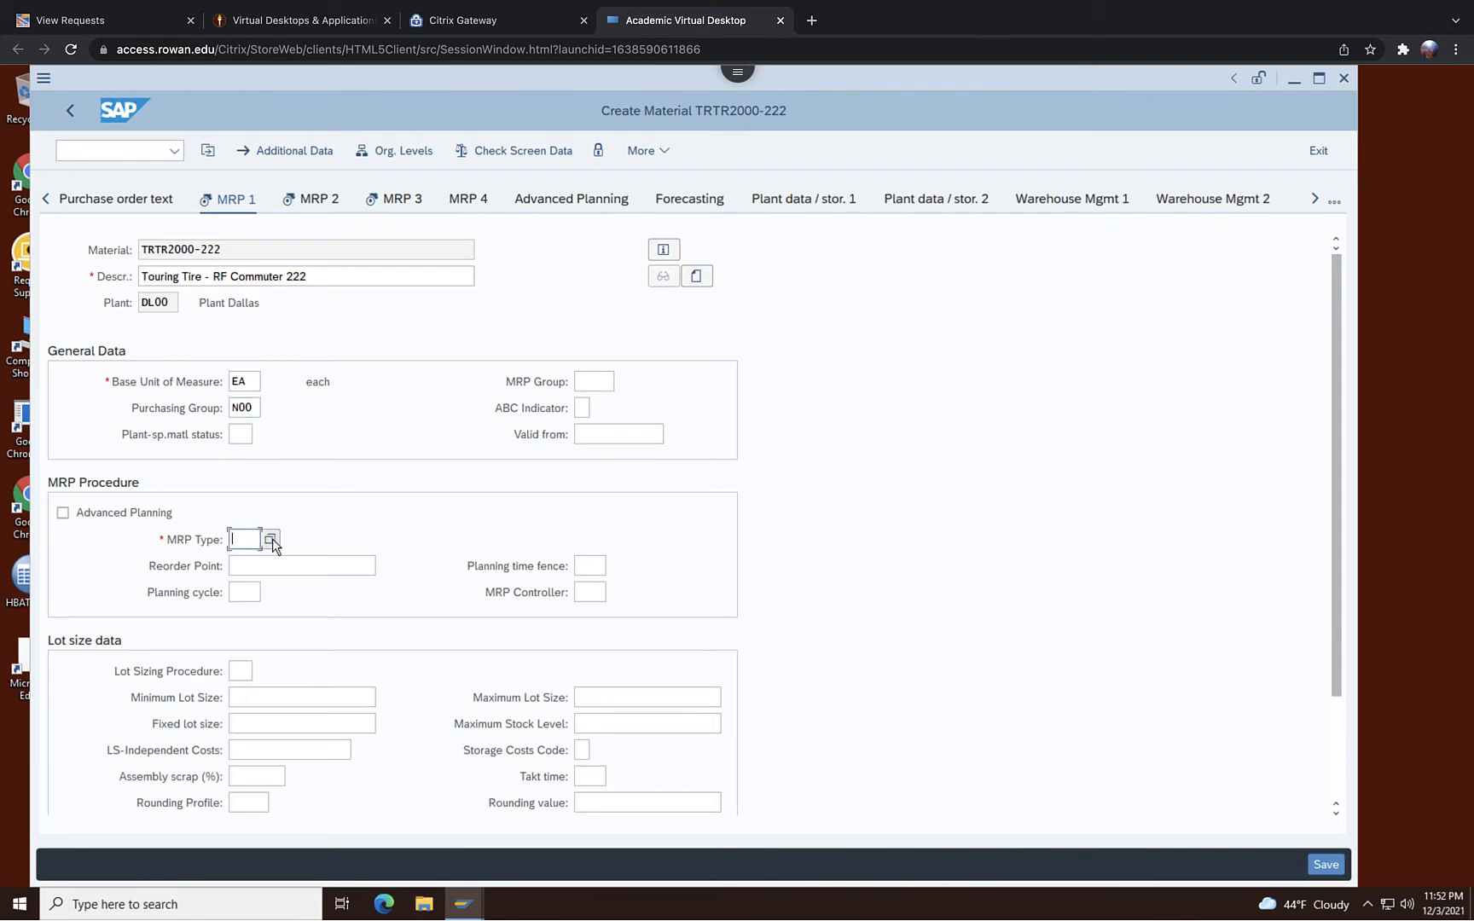
pyautogui.click(271, 540)
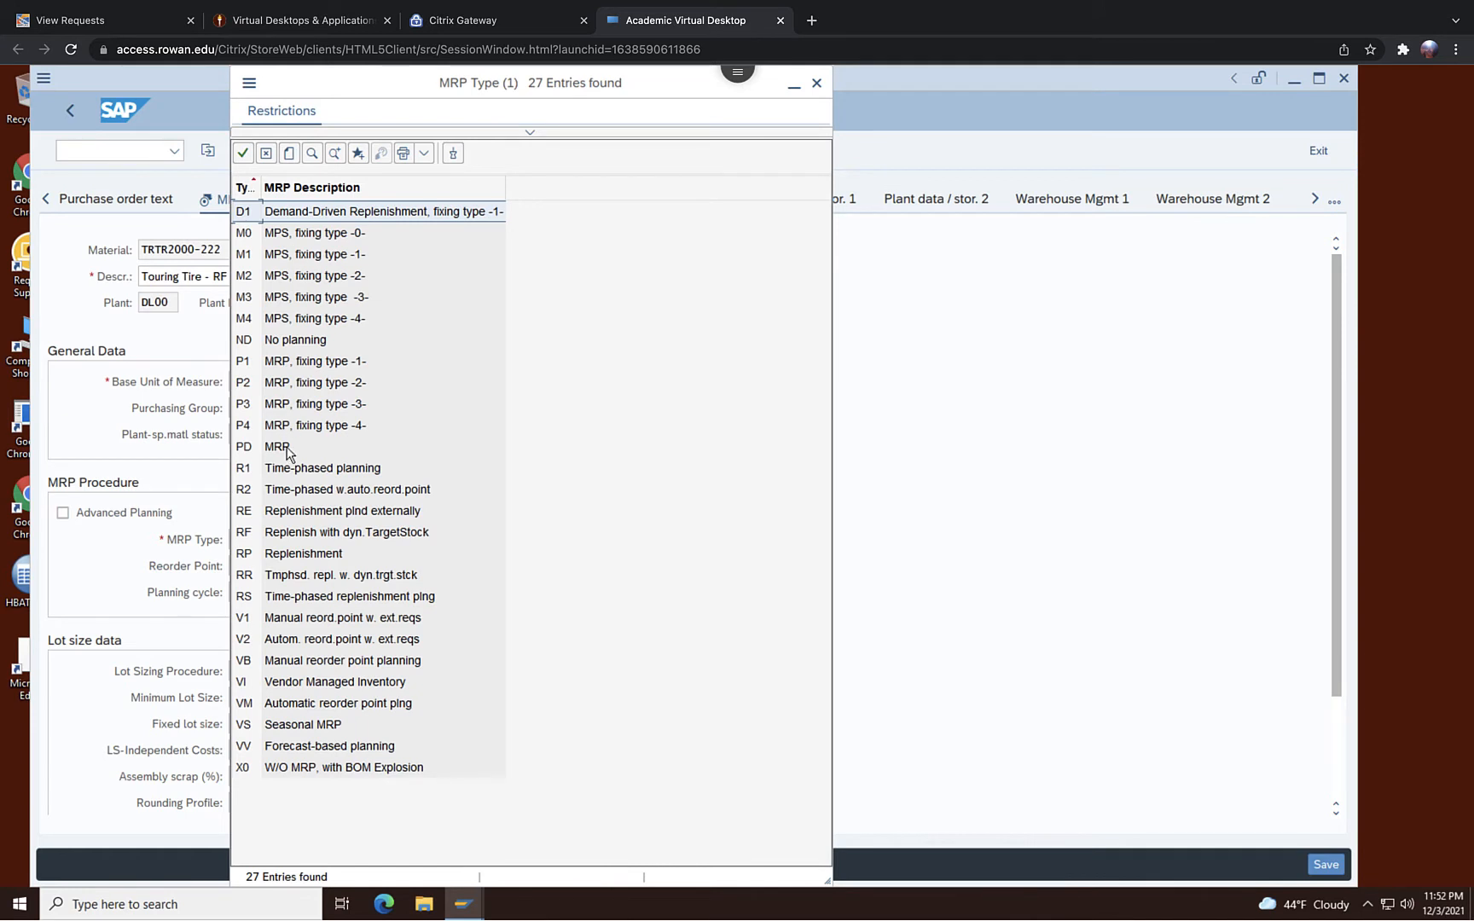
pyautogui.click(287, 449)
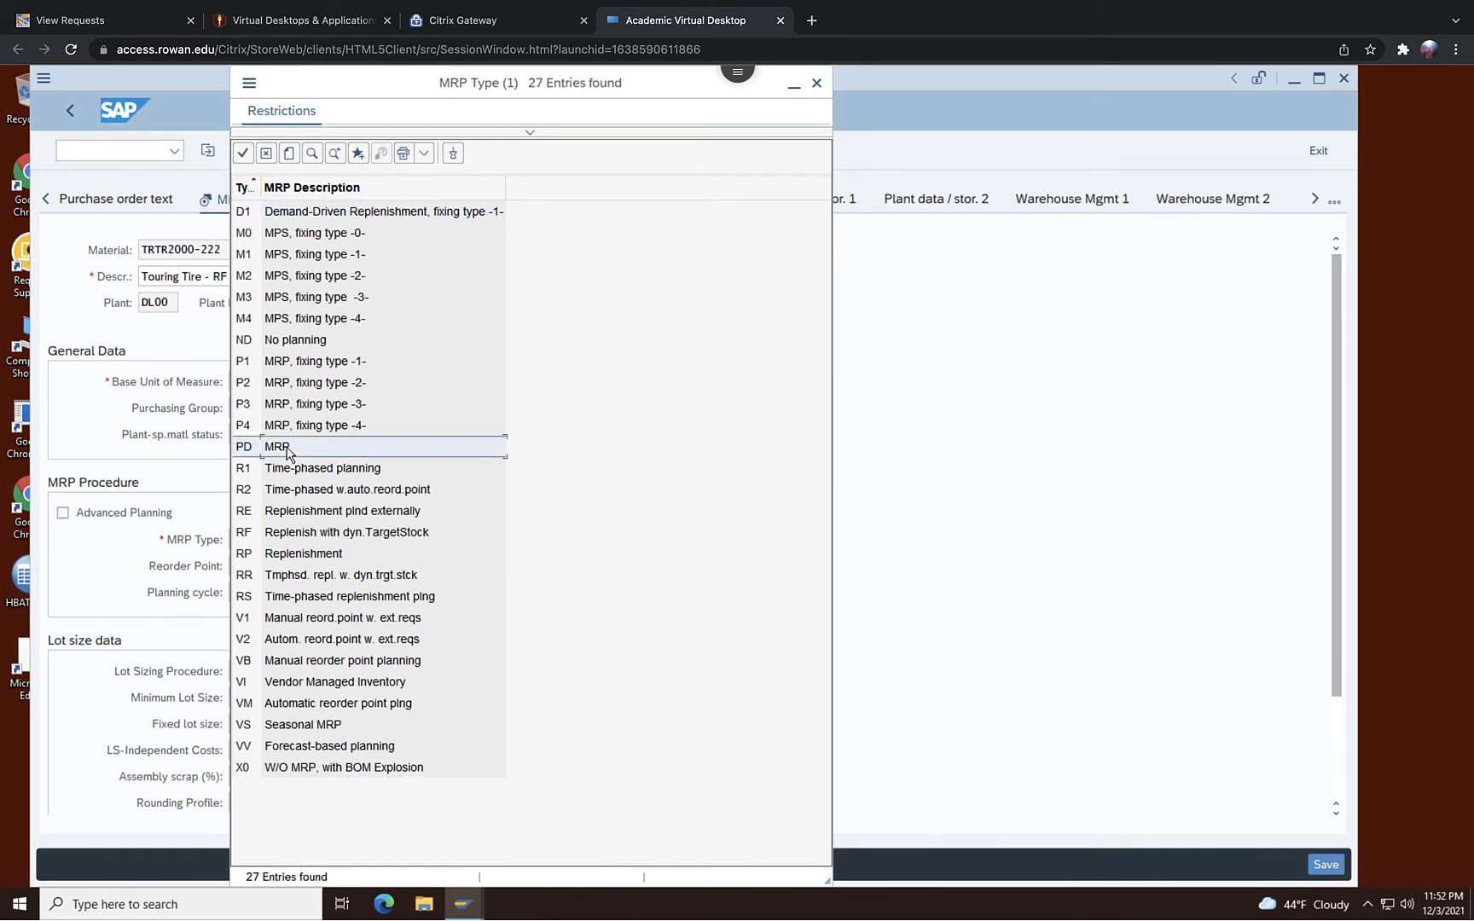
pyautogui.doubleClick(287, 448)
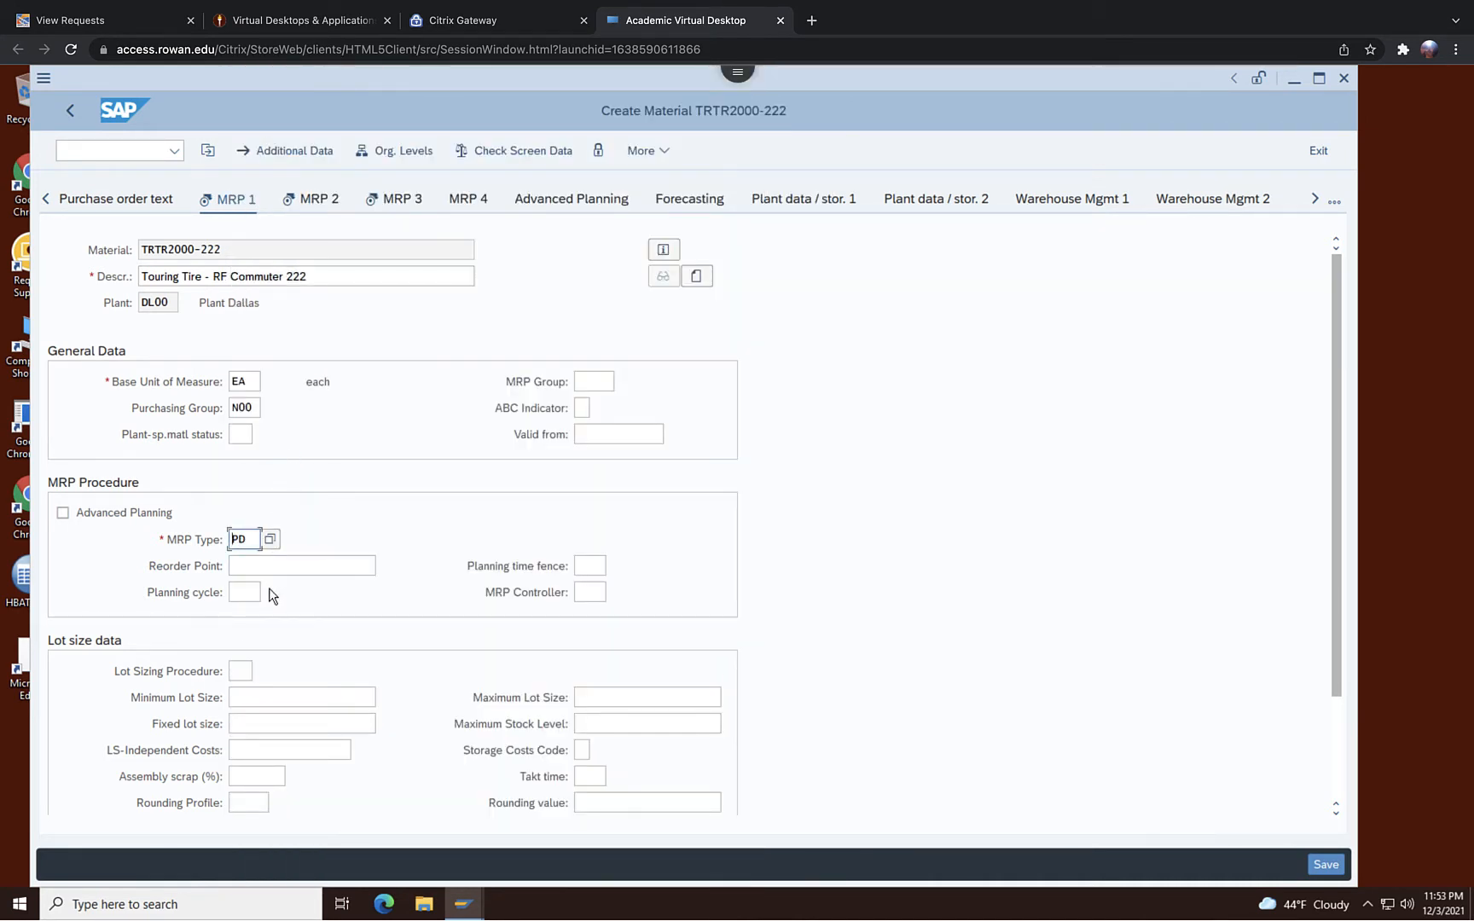
pyautogui.click(589, 594)
pyautogui.write('000')
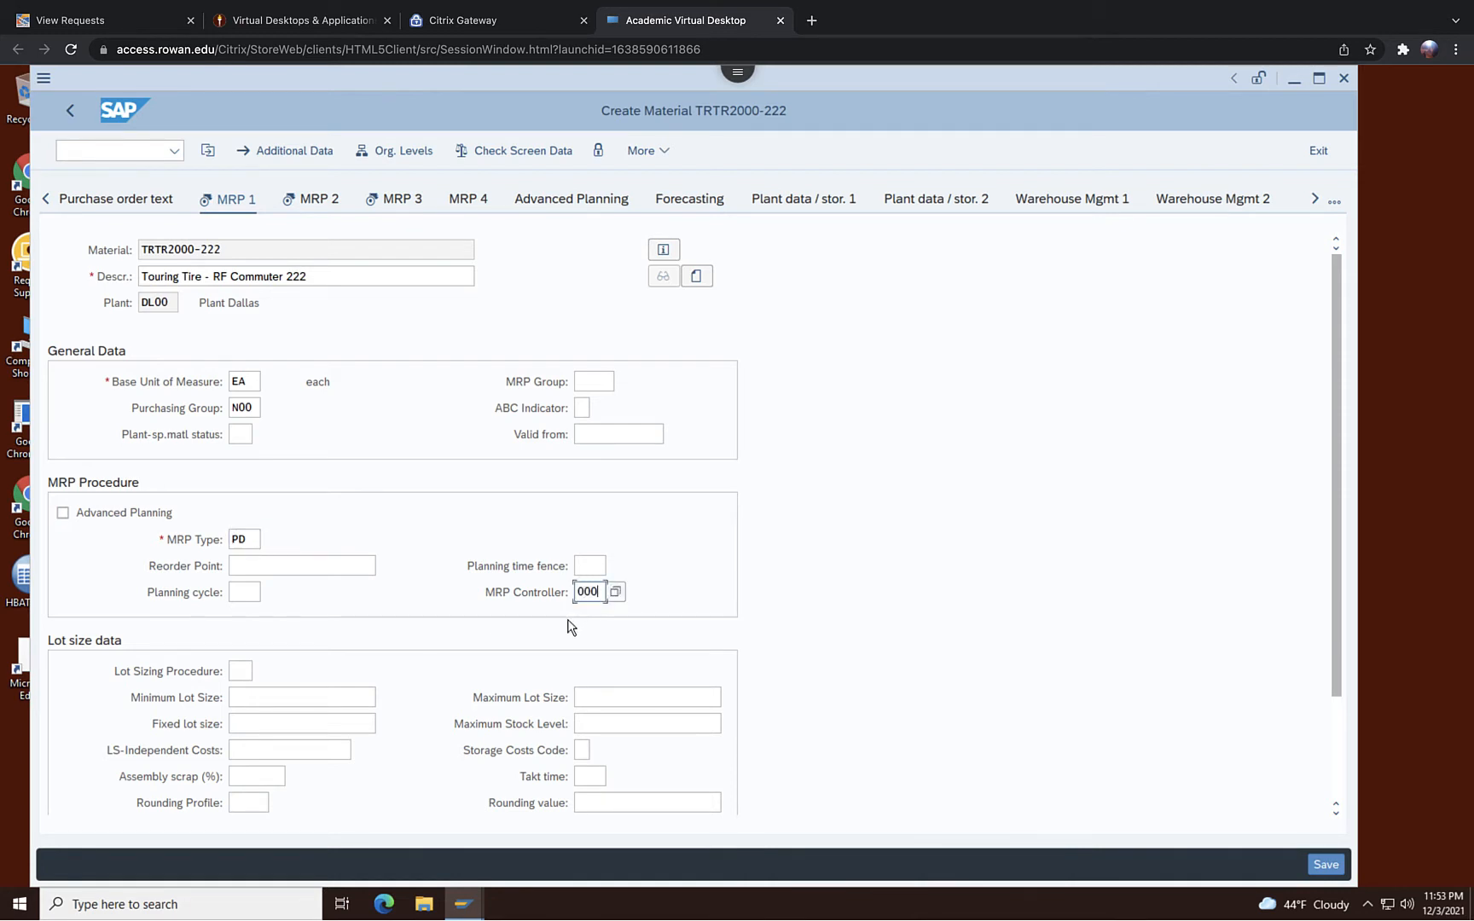
# Set the lot sizing procedure to EX and the minimum lot size to 250 in the lot size data
pyautogui.click(270, 702)
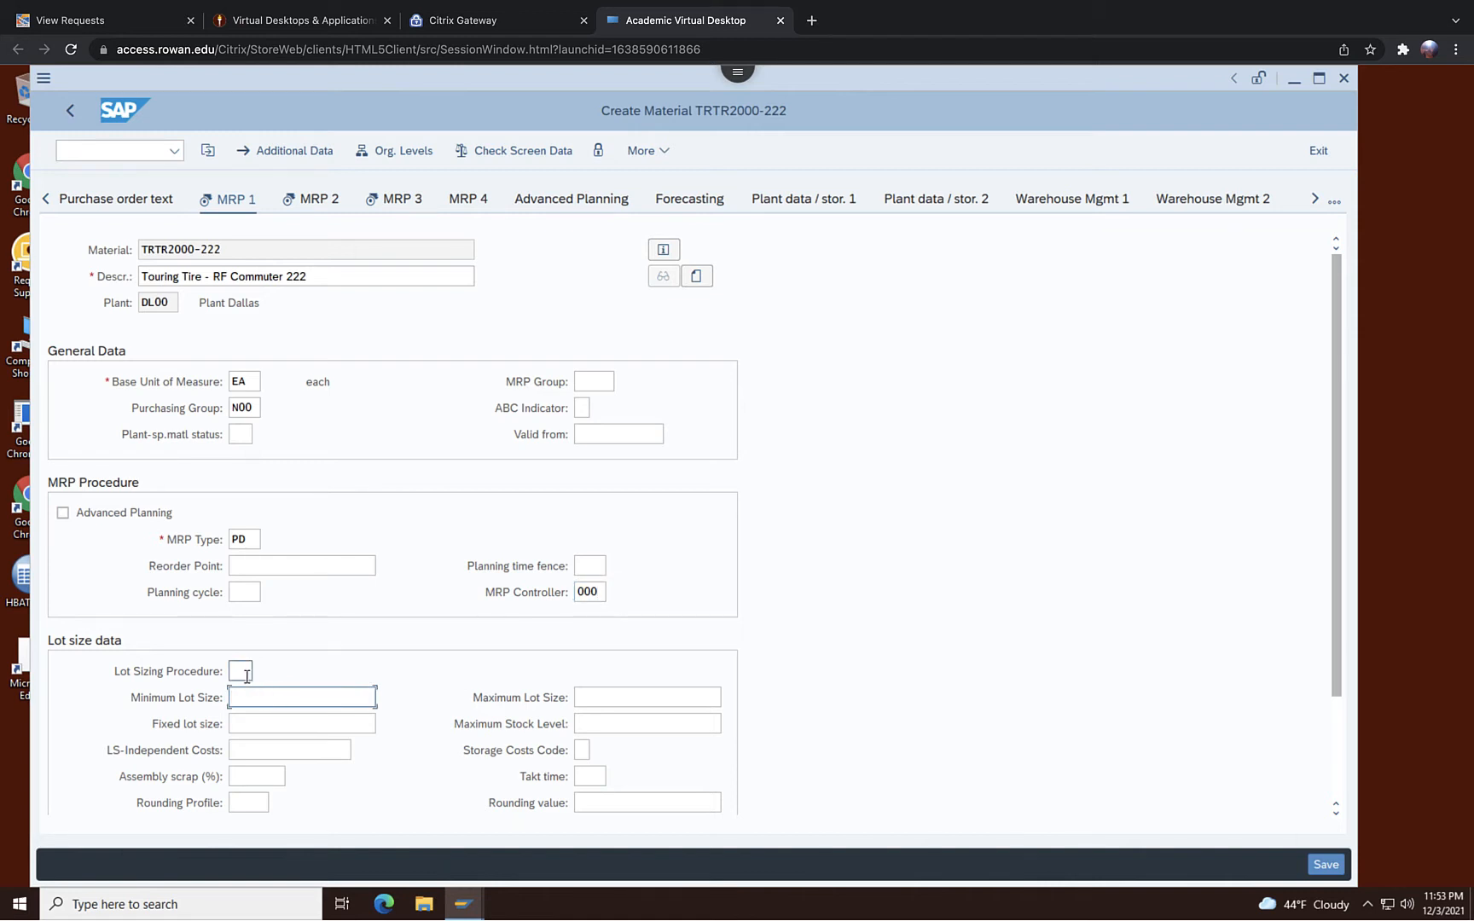
pyautogui.click(246, 676)
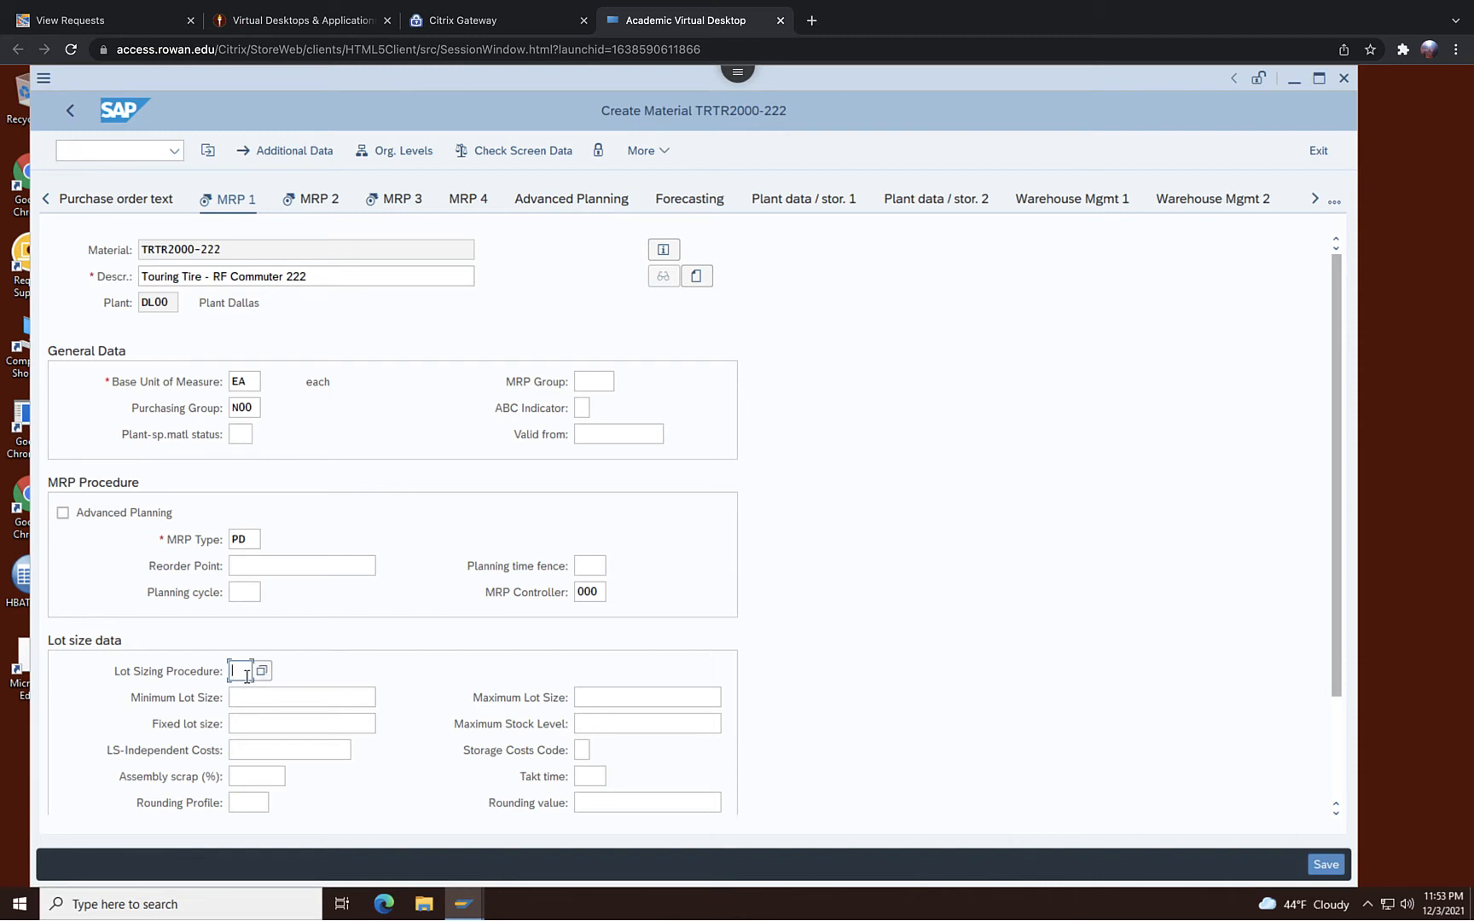
pyautogui.write('EX')
pyautogui.click(246, 700)
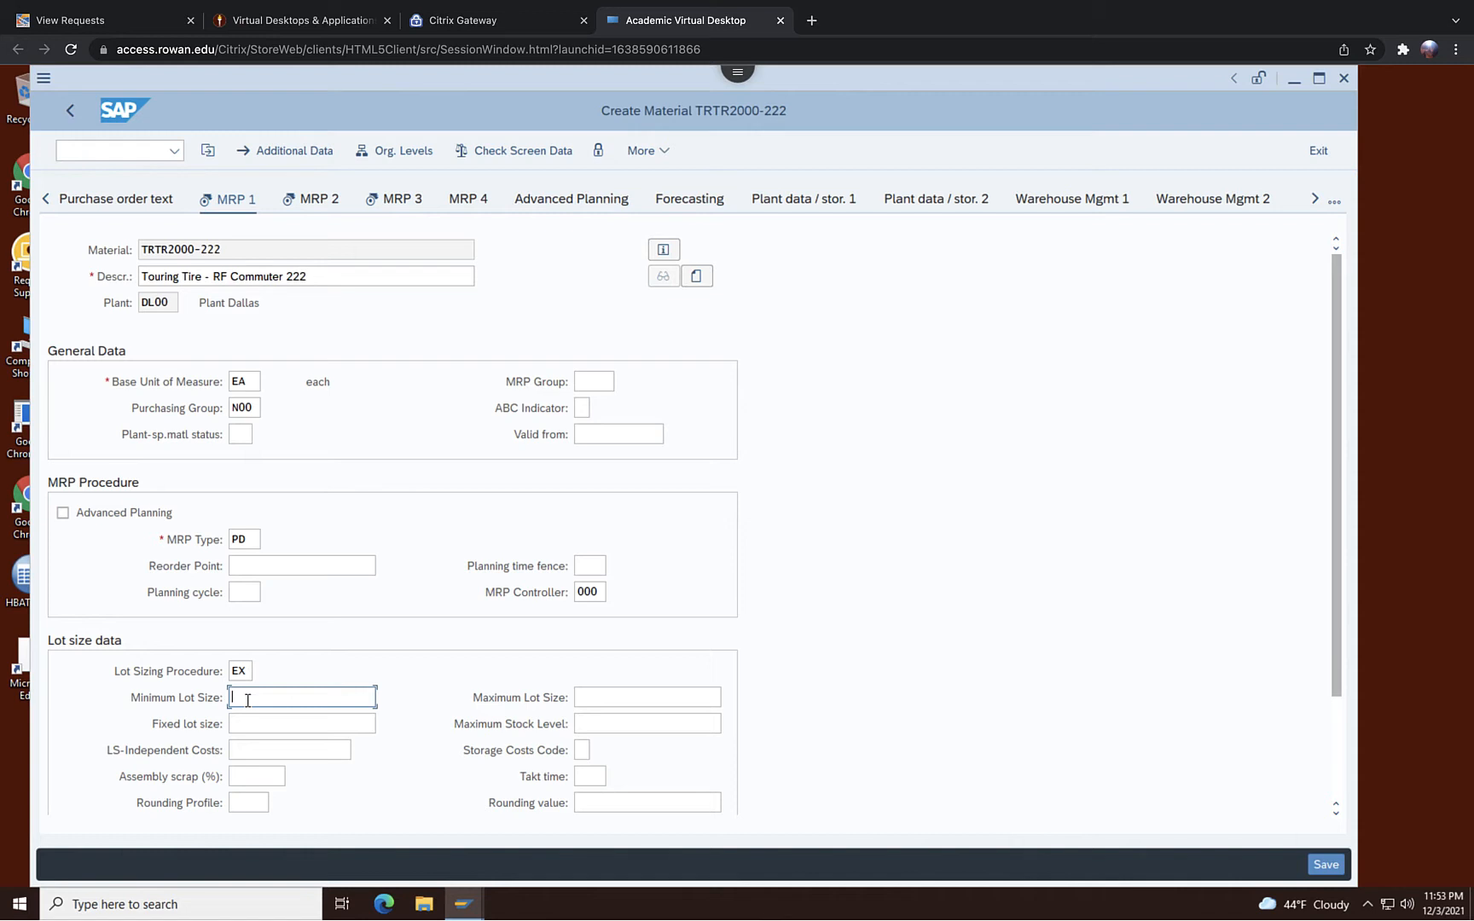
pyautogui.write('250')
# In the MRP 2 view, set the planned delivery time to 3 days
pyautogui.click(309, 203)
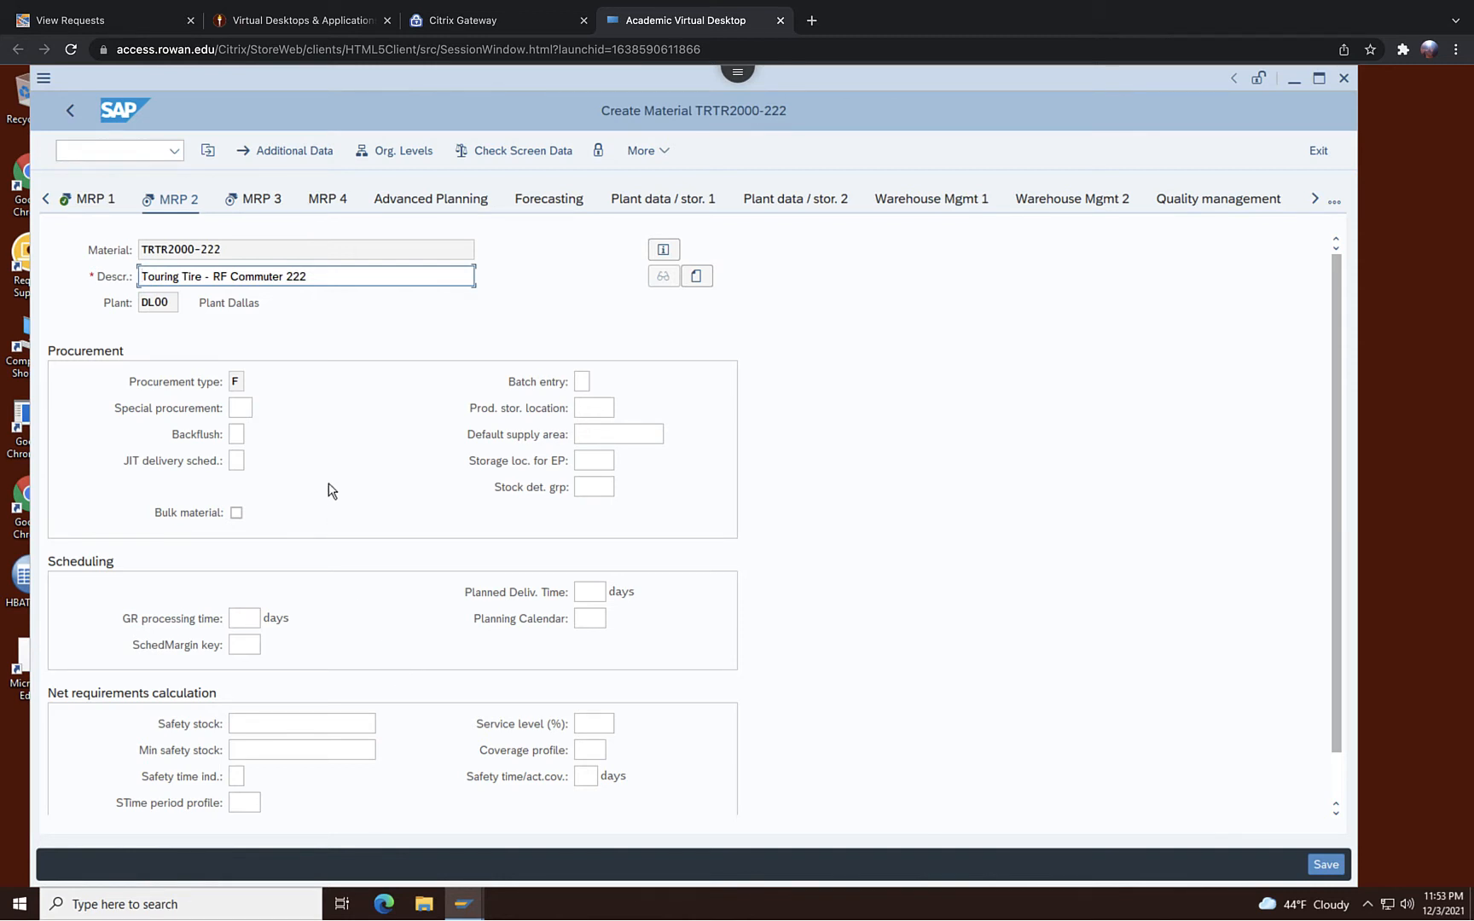
pyautogui.click(585, 592)
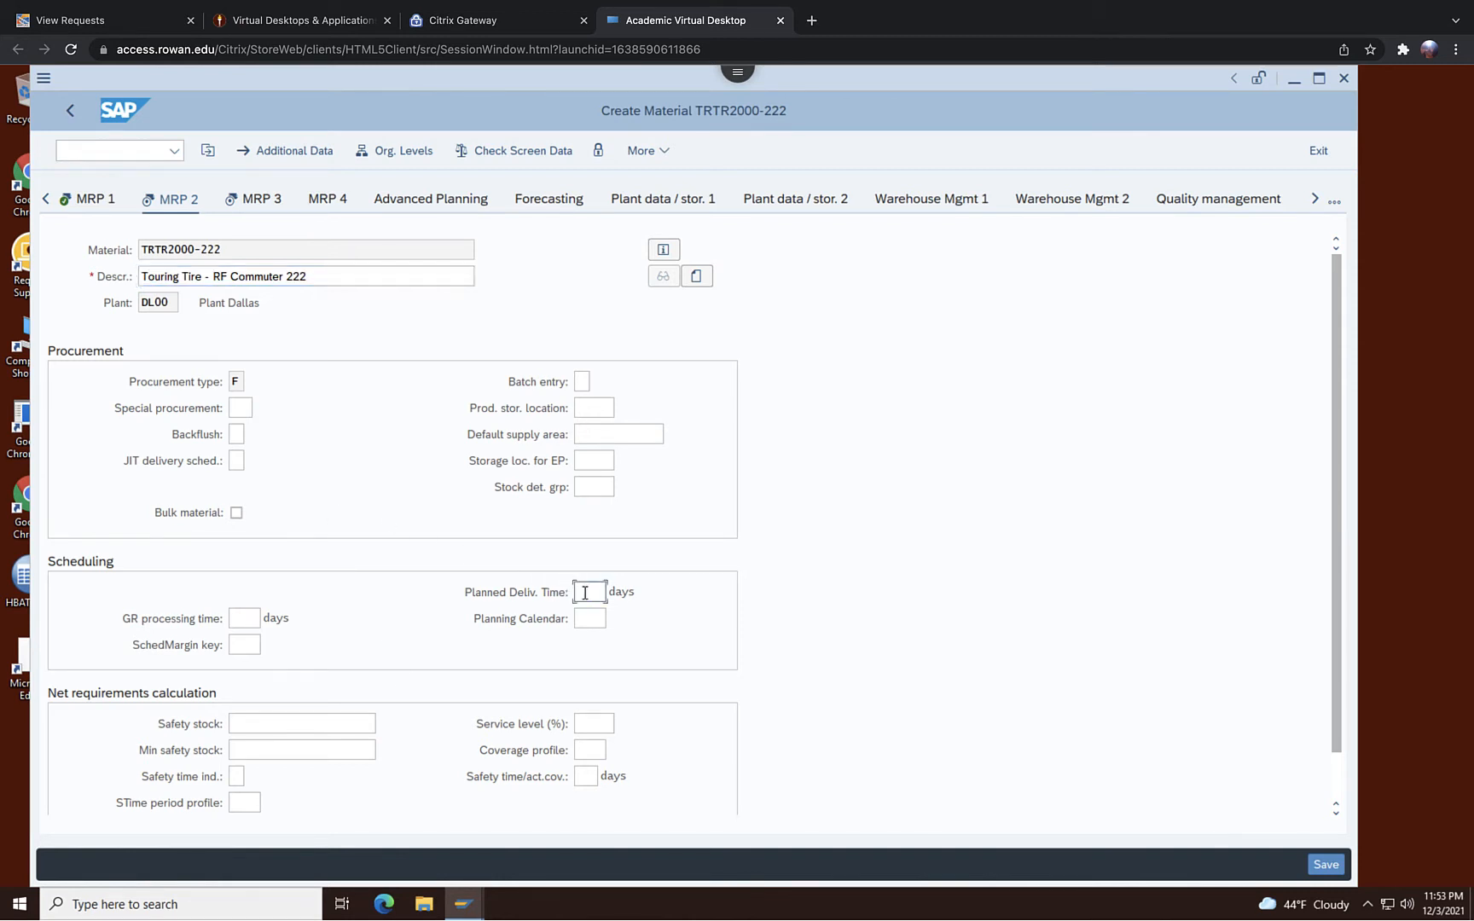
pyautogui.write('3')
# Set the scheduling margin key to 001 and the safety stock to 75
pyautogui.click(248, 644)
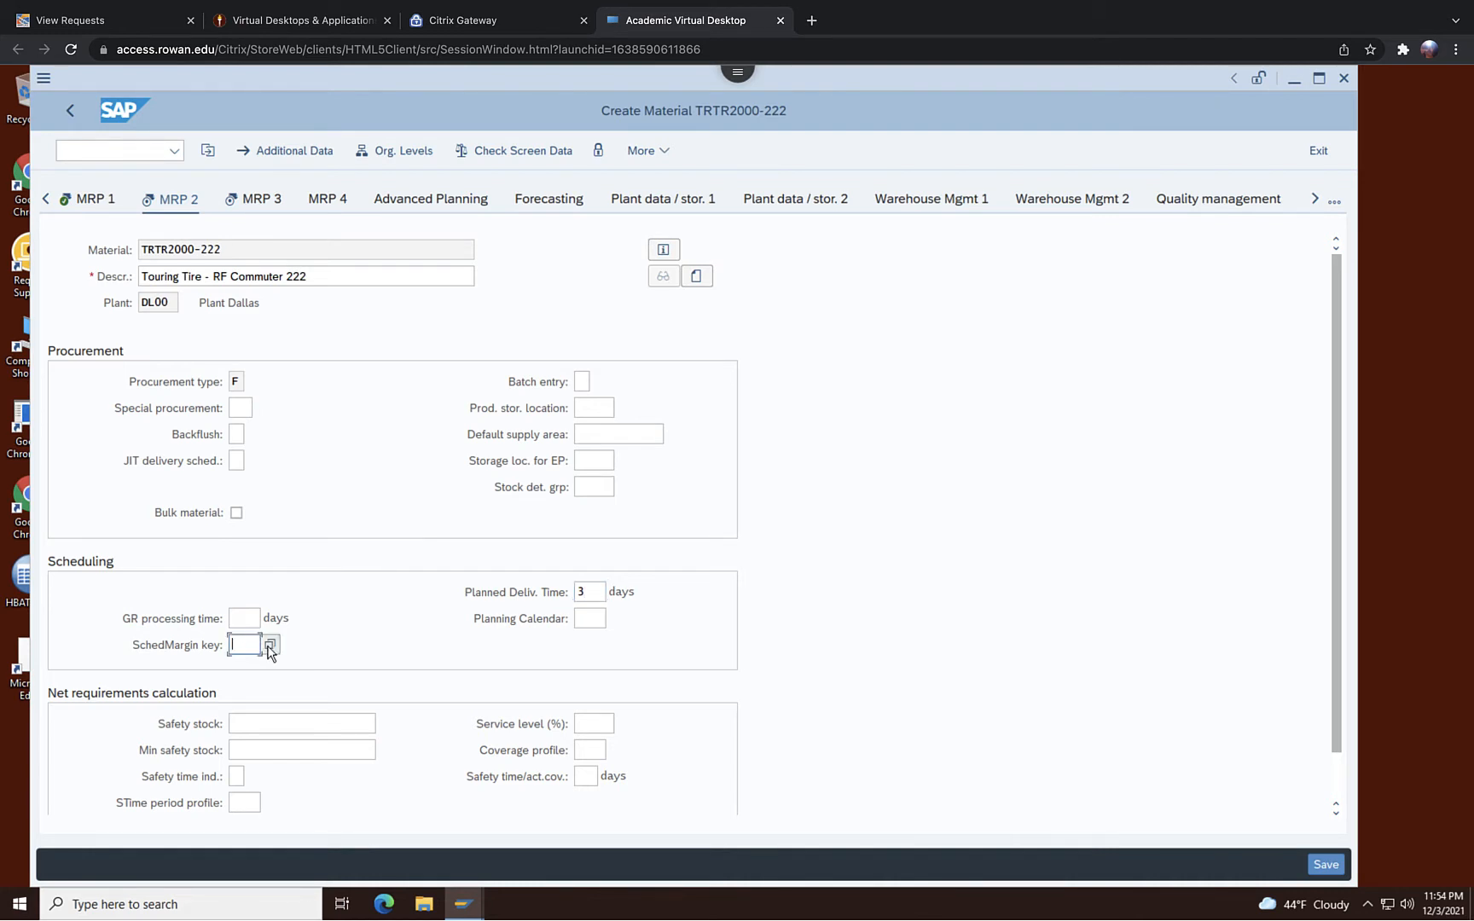
pyautogui.click(269, 644)
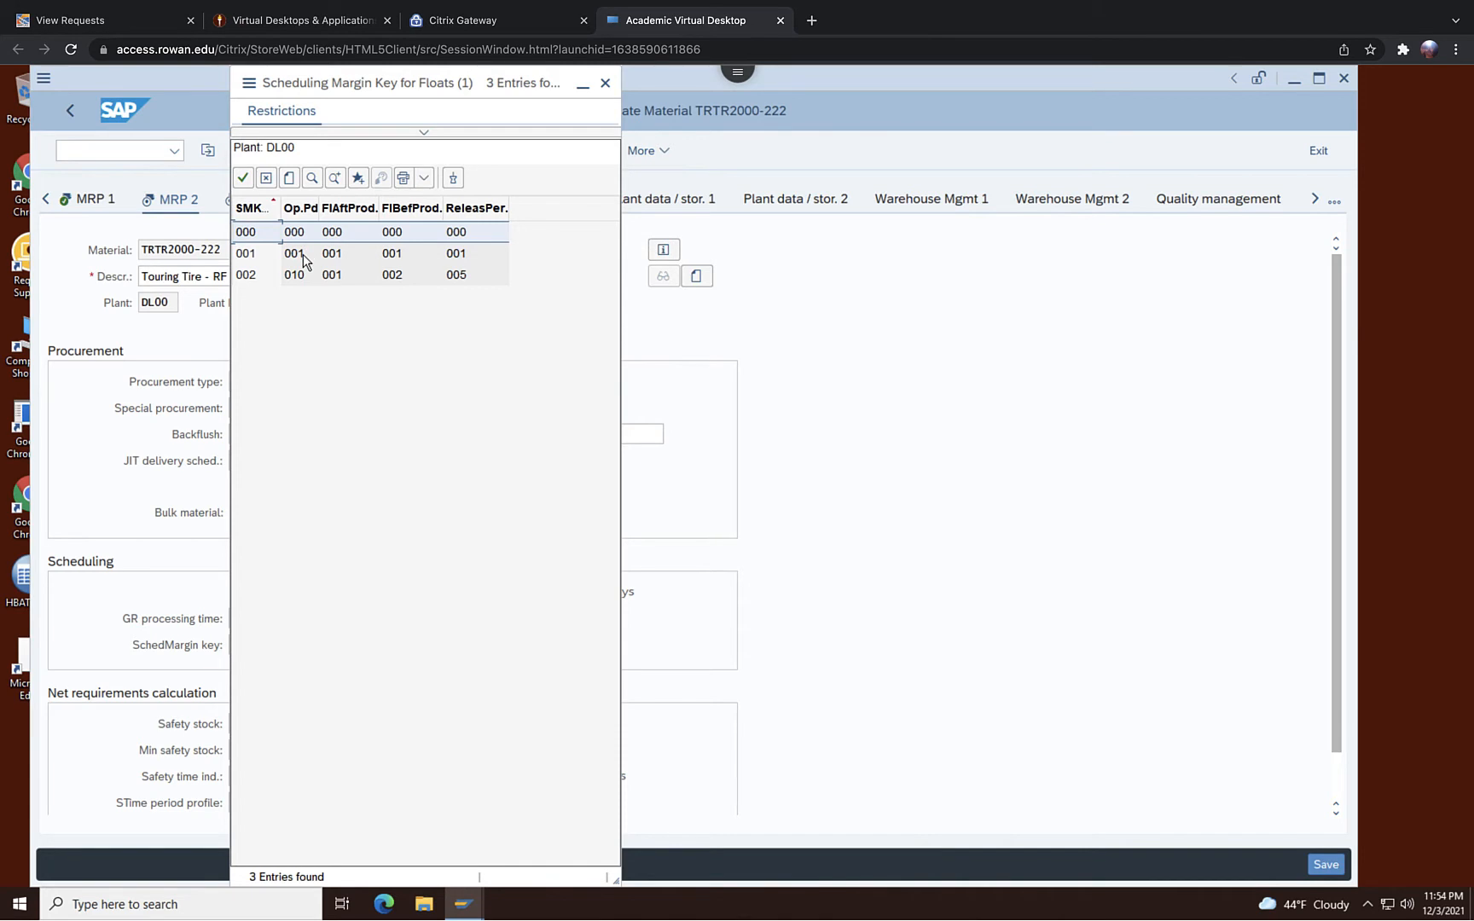
pyautogui.doubleClick(303, 254)
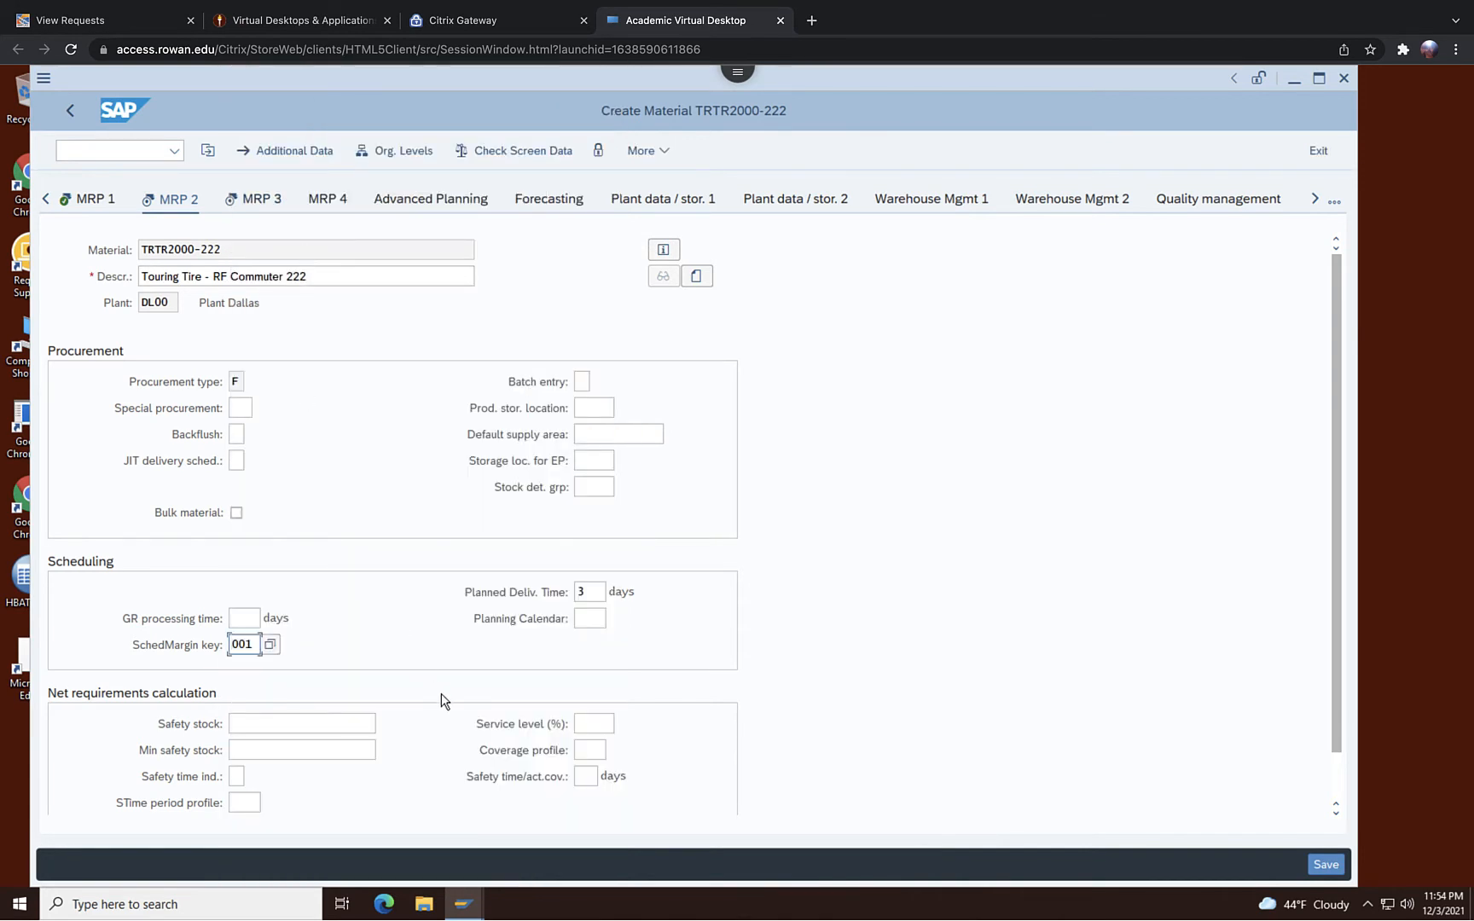
pyautogui.click(319, 721)
pyautogui.write('75')
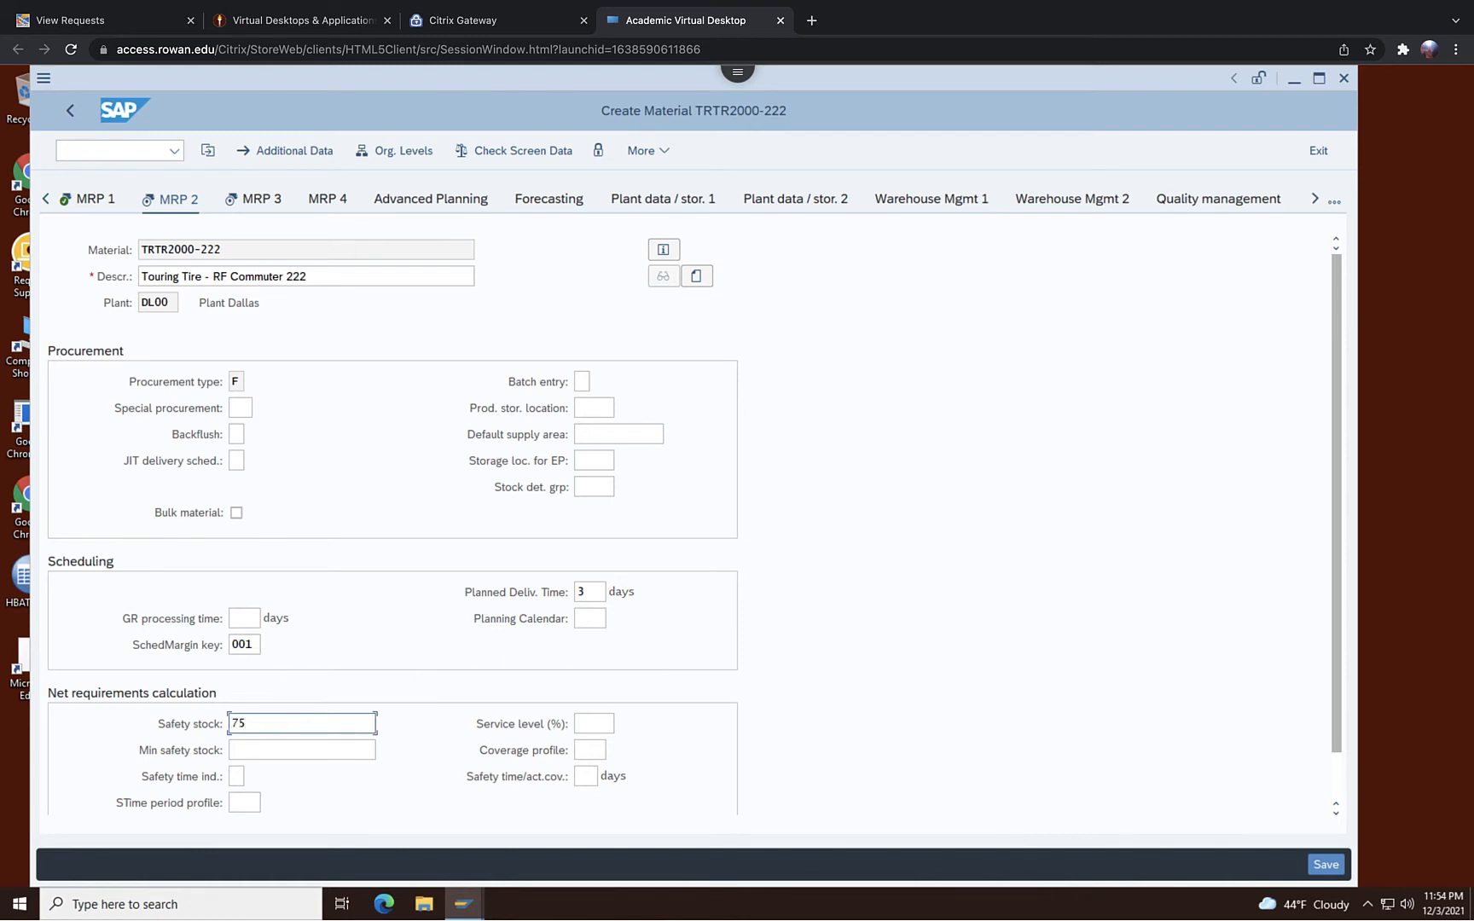
# In the MRP 3 view, set the availability check to 02, individual requirements
pyautogui.click(261, 208)
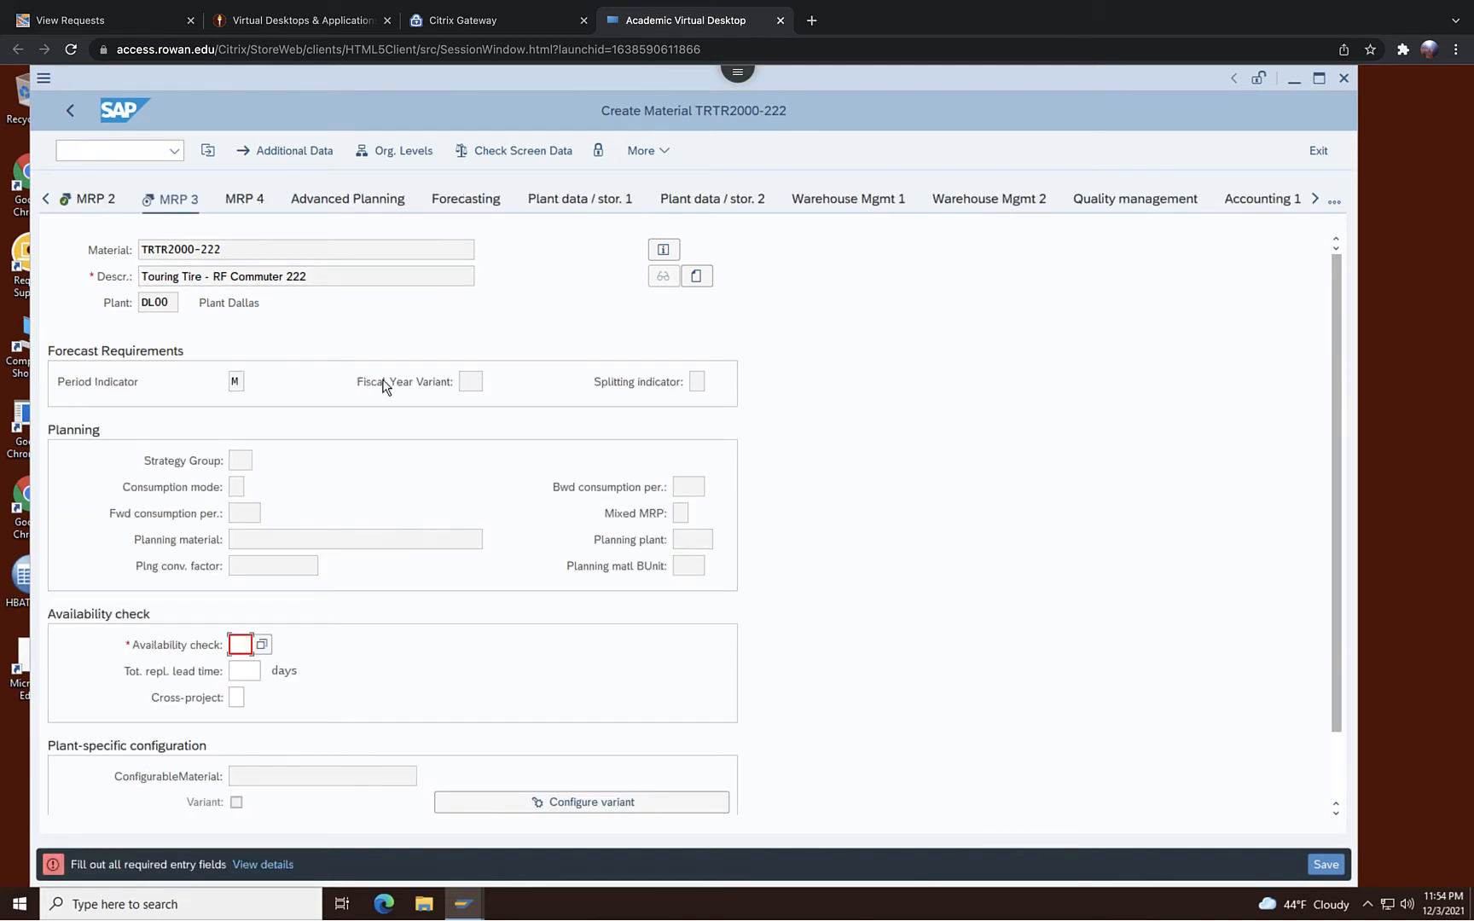
pyautogui.click(264, 647)
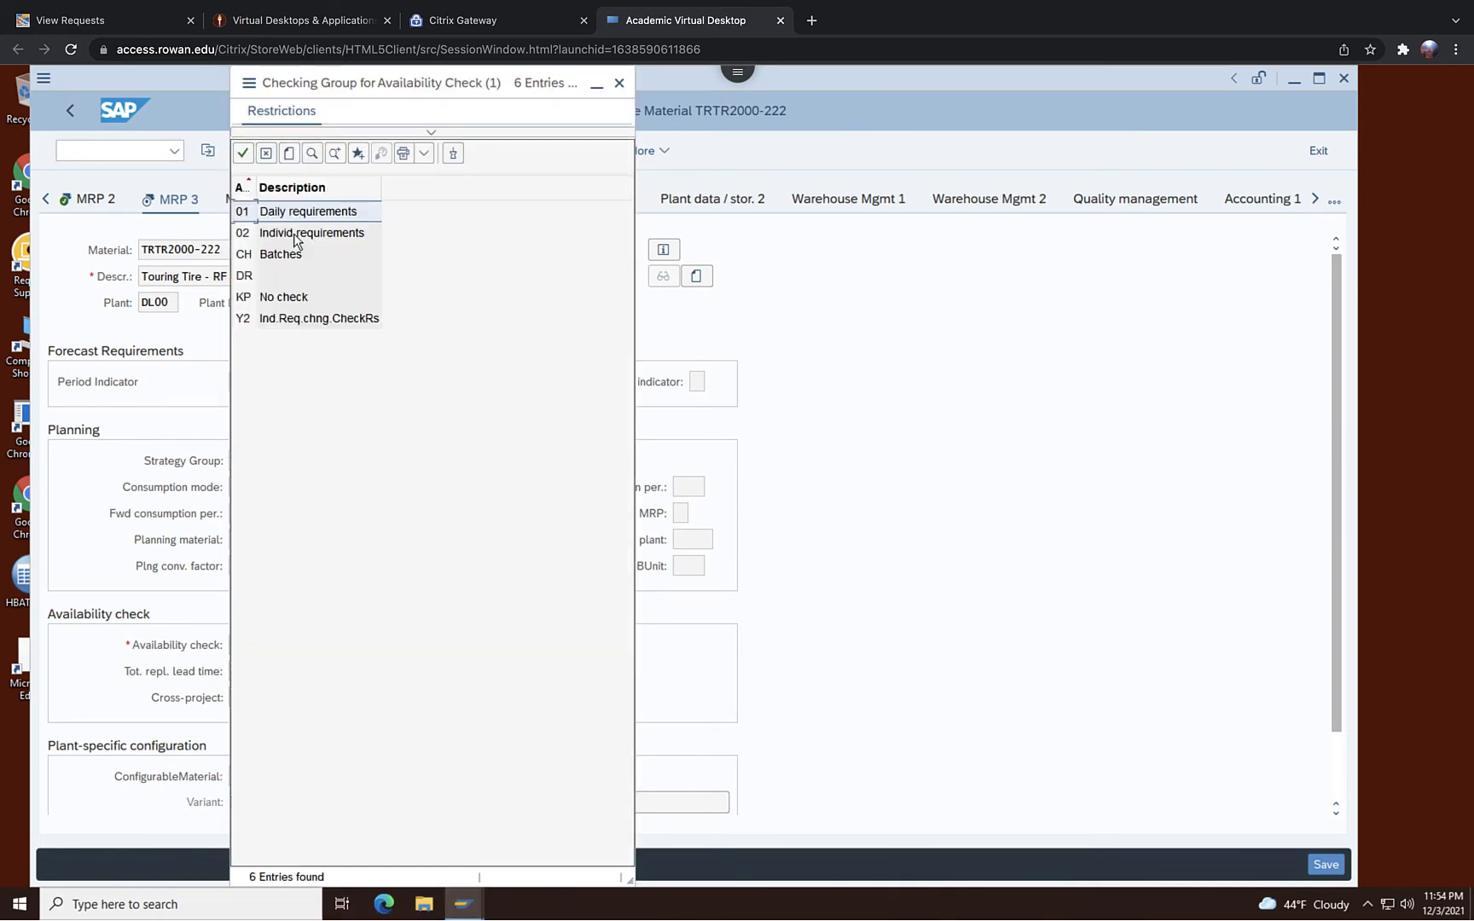
pyautogui.click(295, 235)
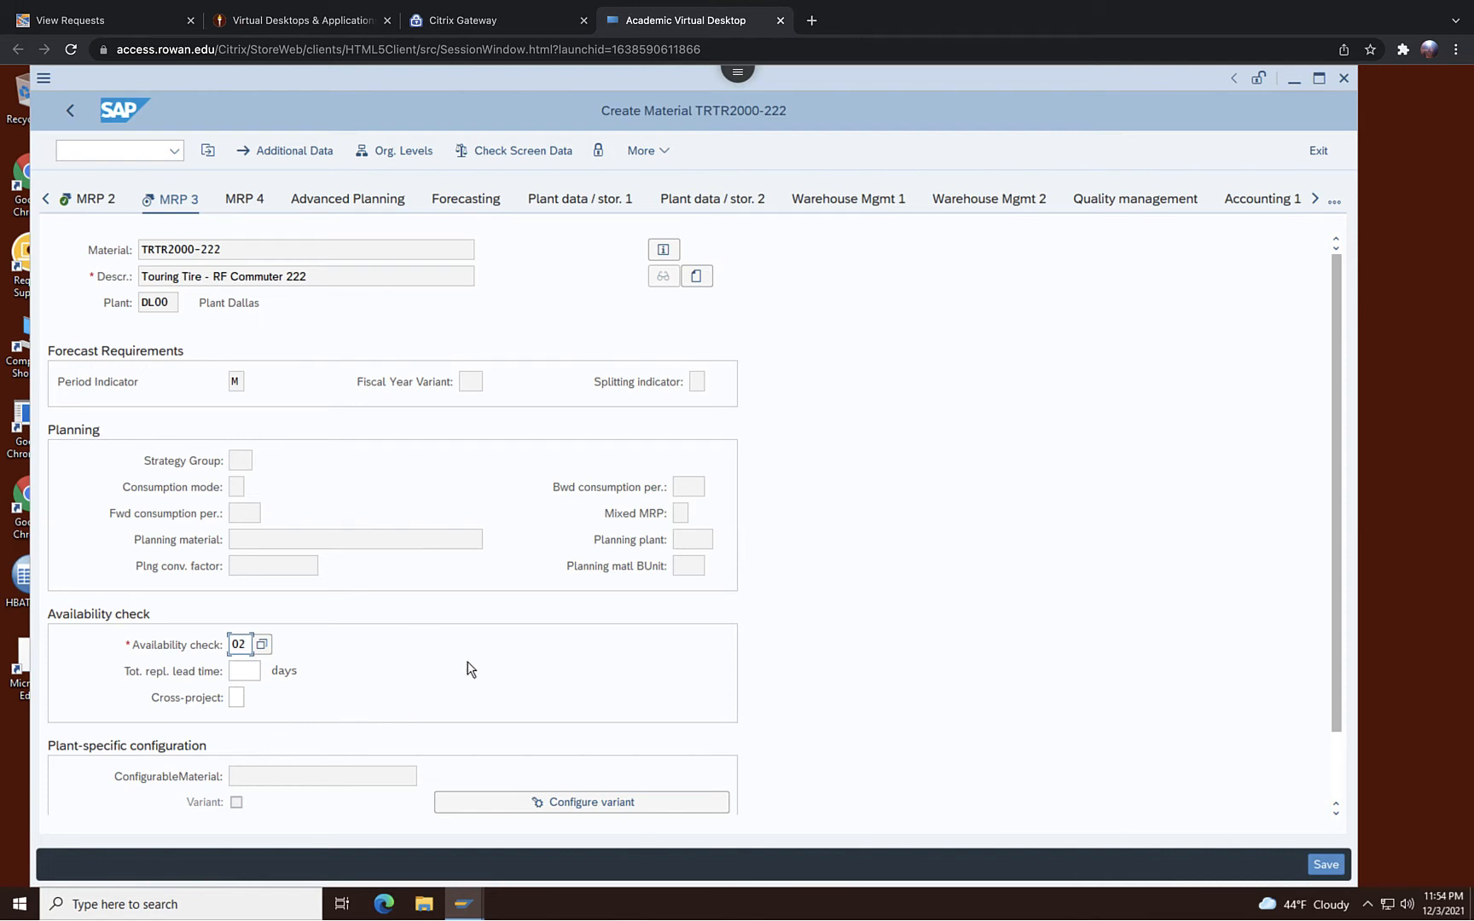
pyautogui.click(238, 382)
pyautogui.click(254, 383)
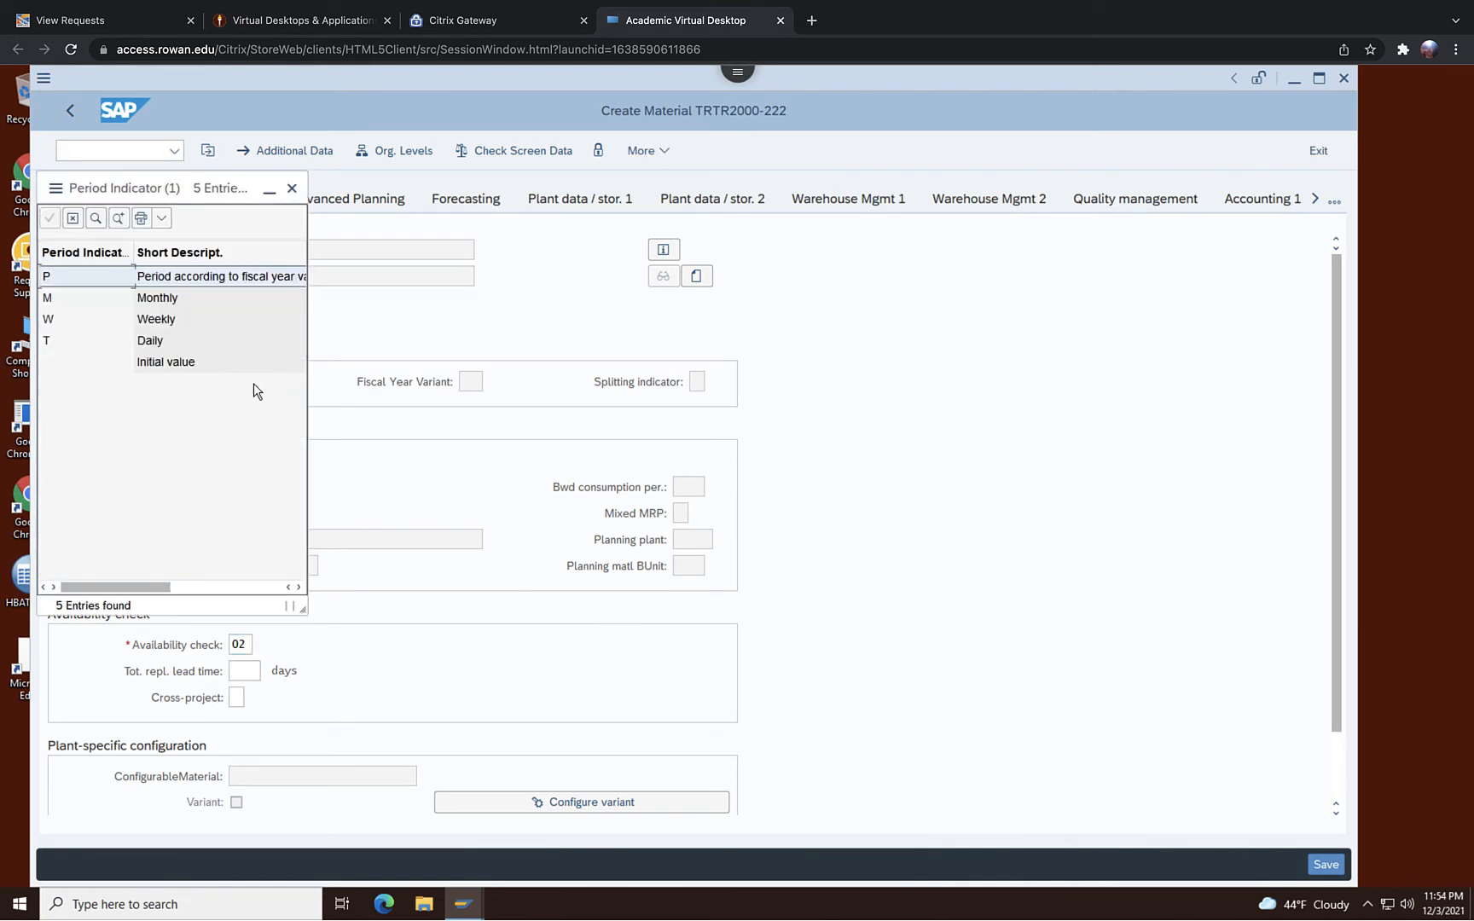
pyautogui.click(169, 300)
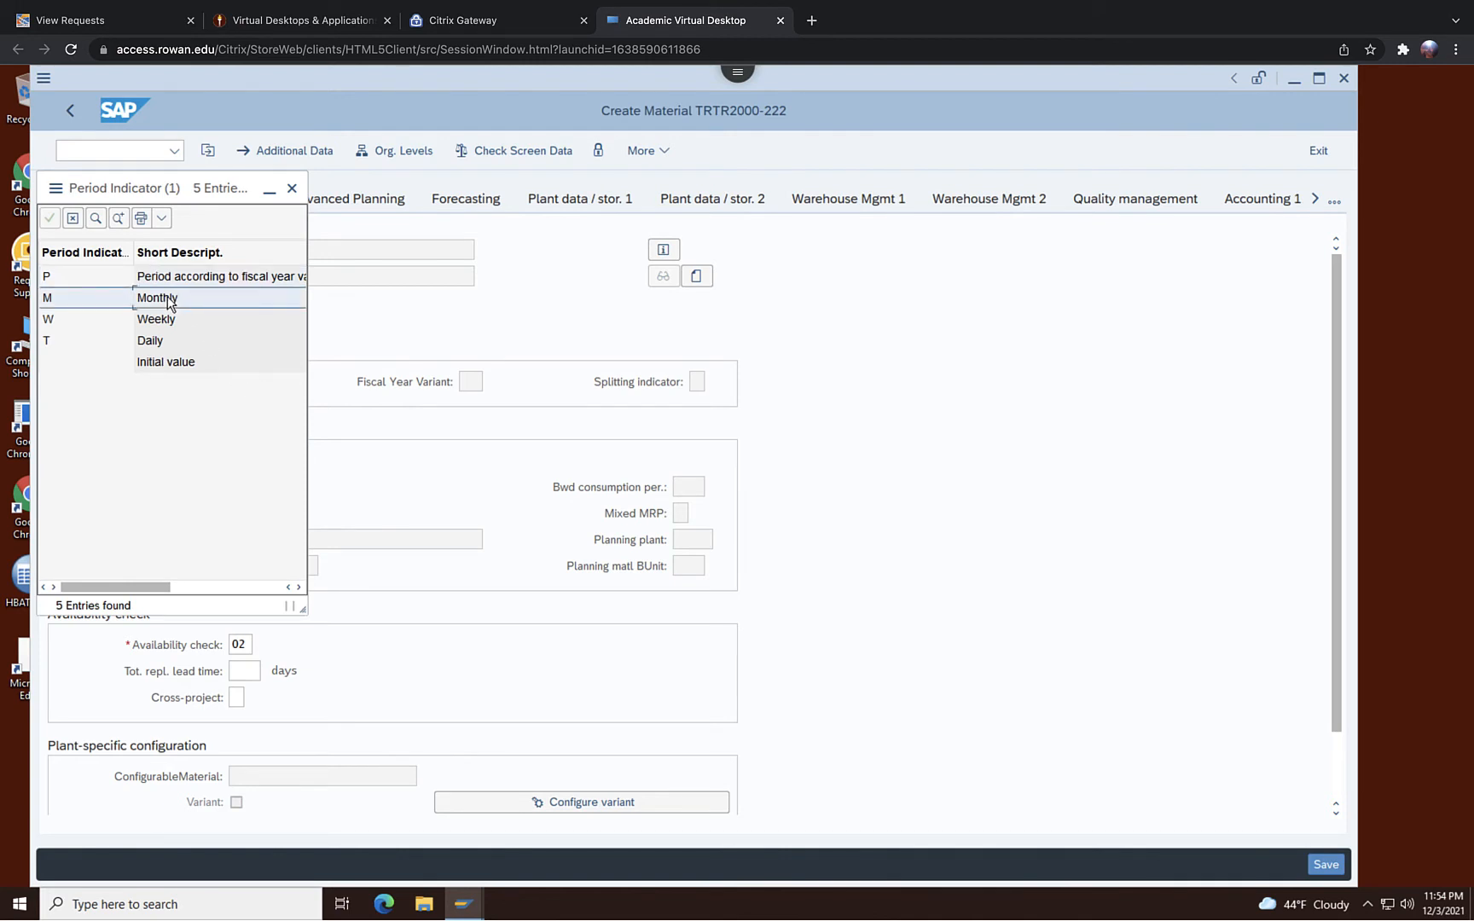
pyautogui.click(292, 188)
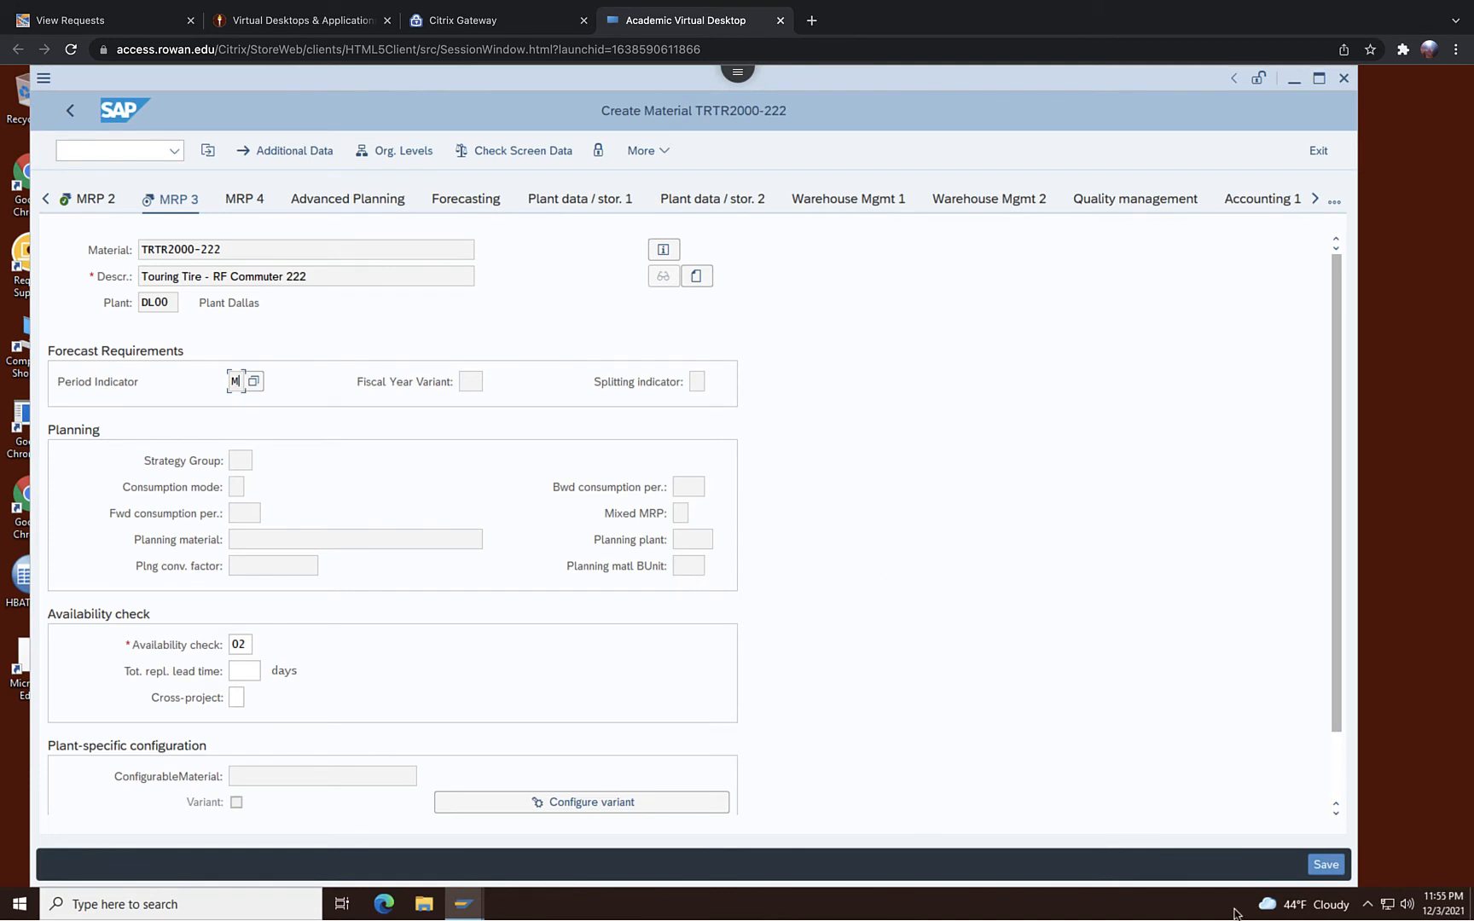
# Confirm the MRP 3 entries, save the touring tire material and leave the material creation transaction
pyautogui.press('Return')
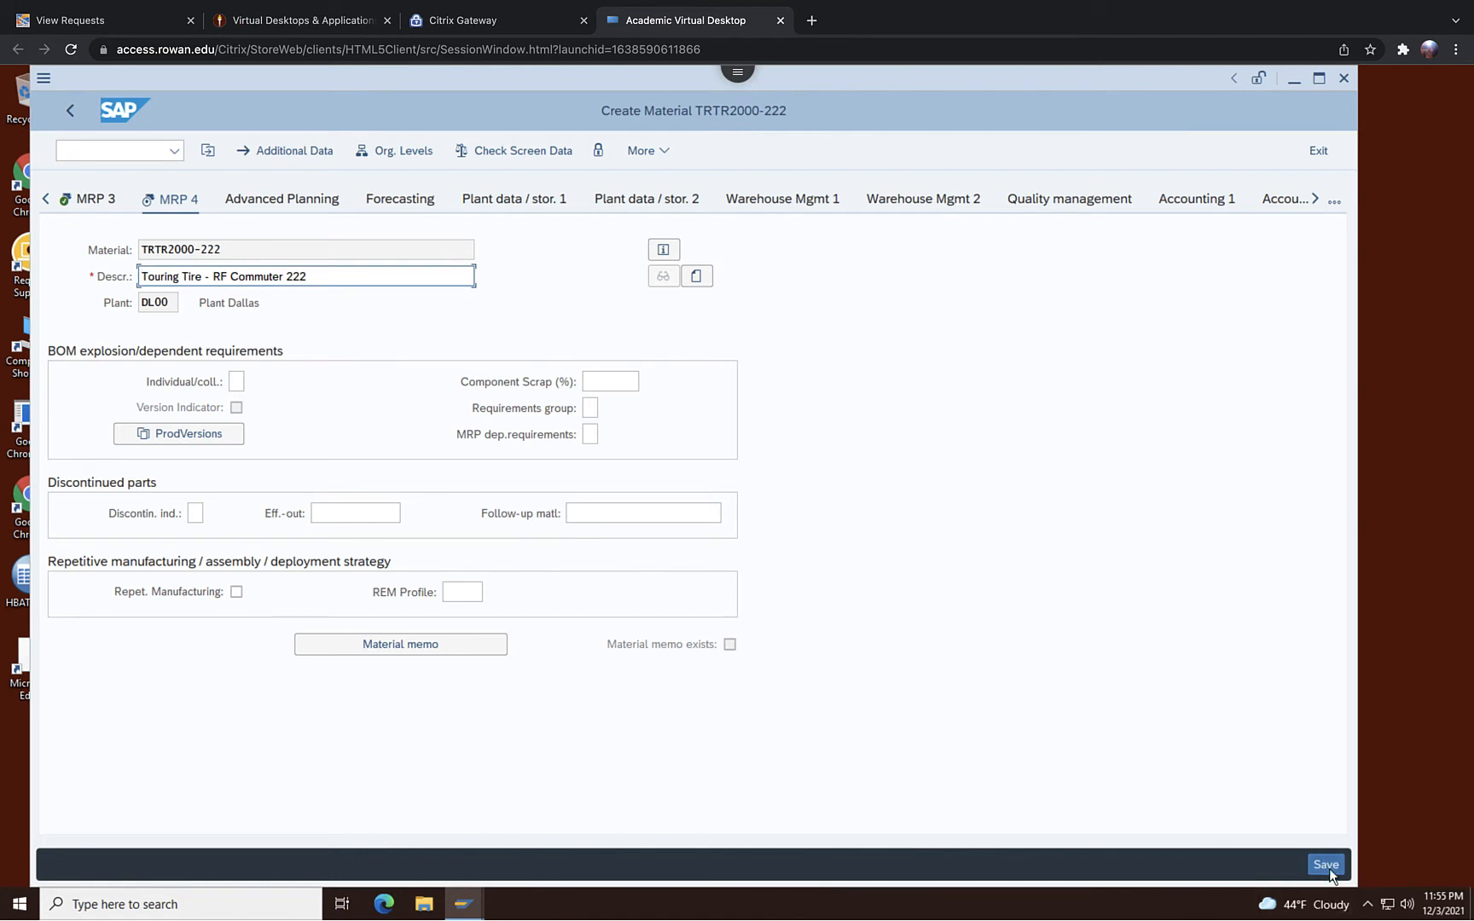
pyautogui.click(1329, 869)
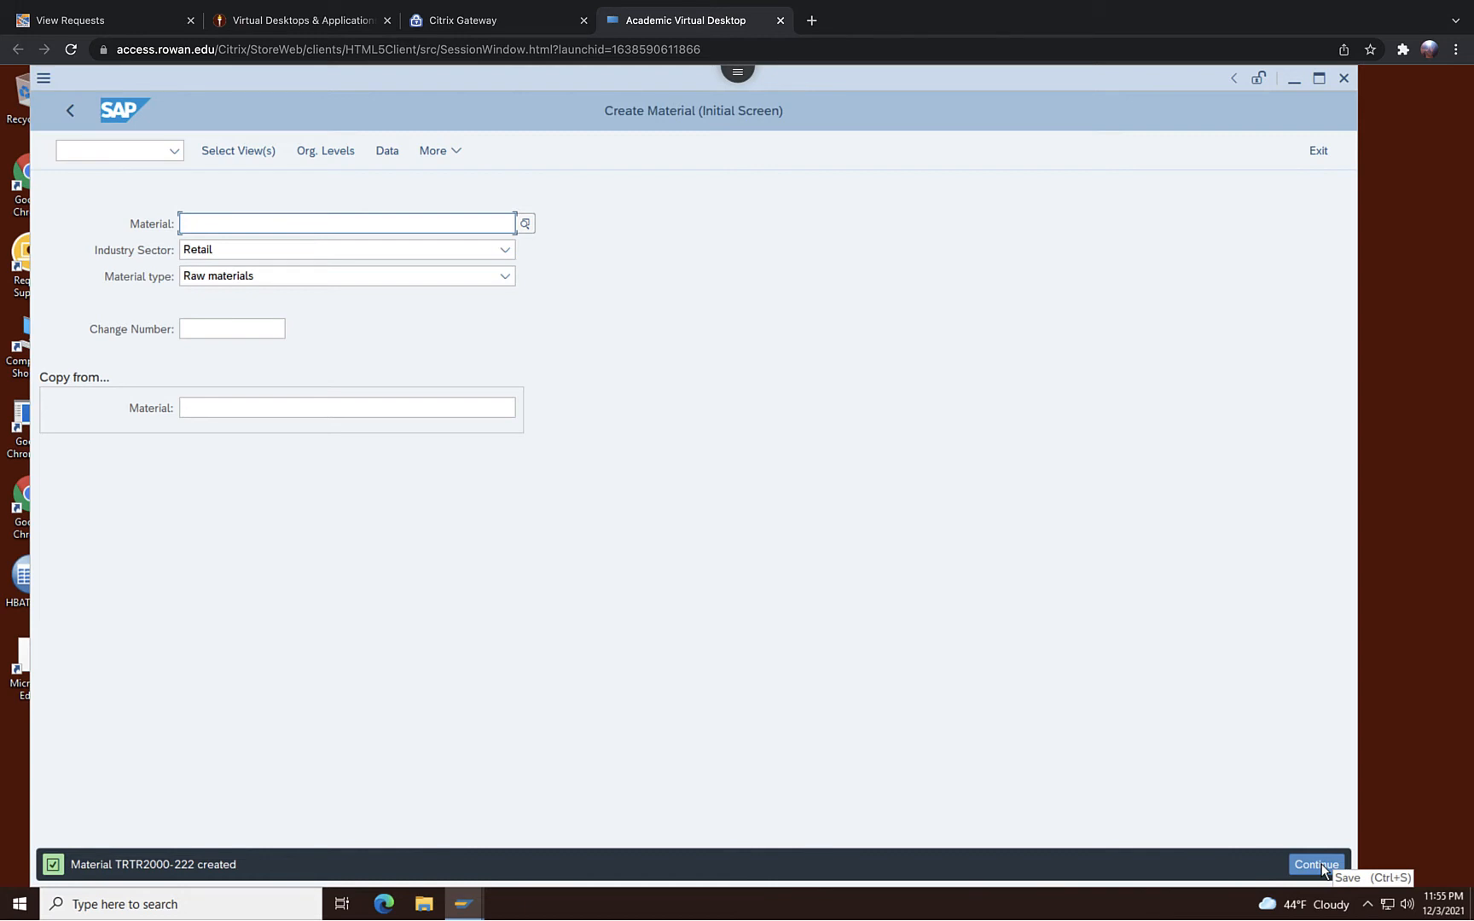
pyautogui.click(1326, 150)
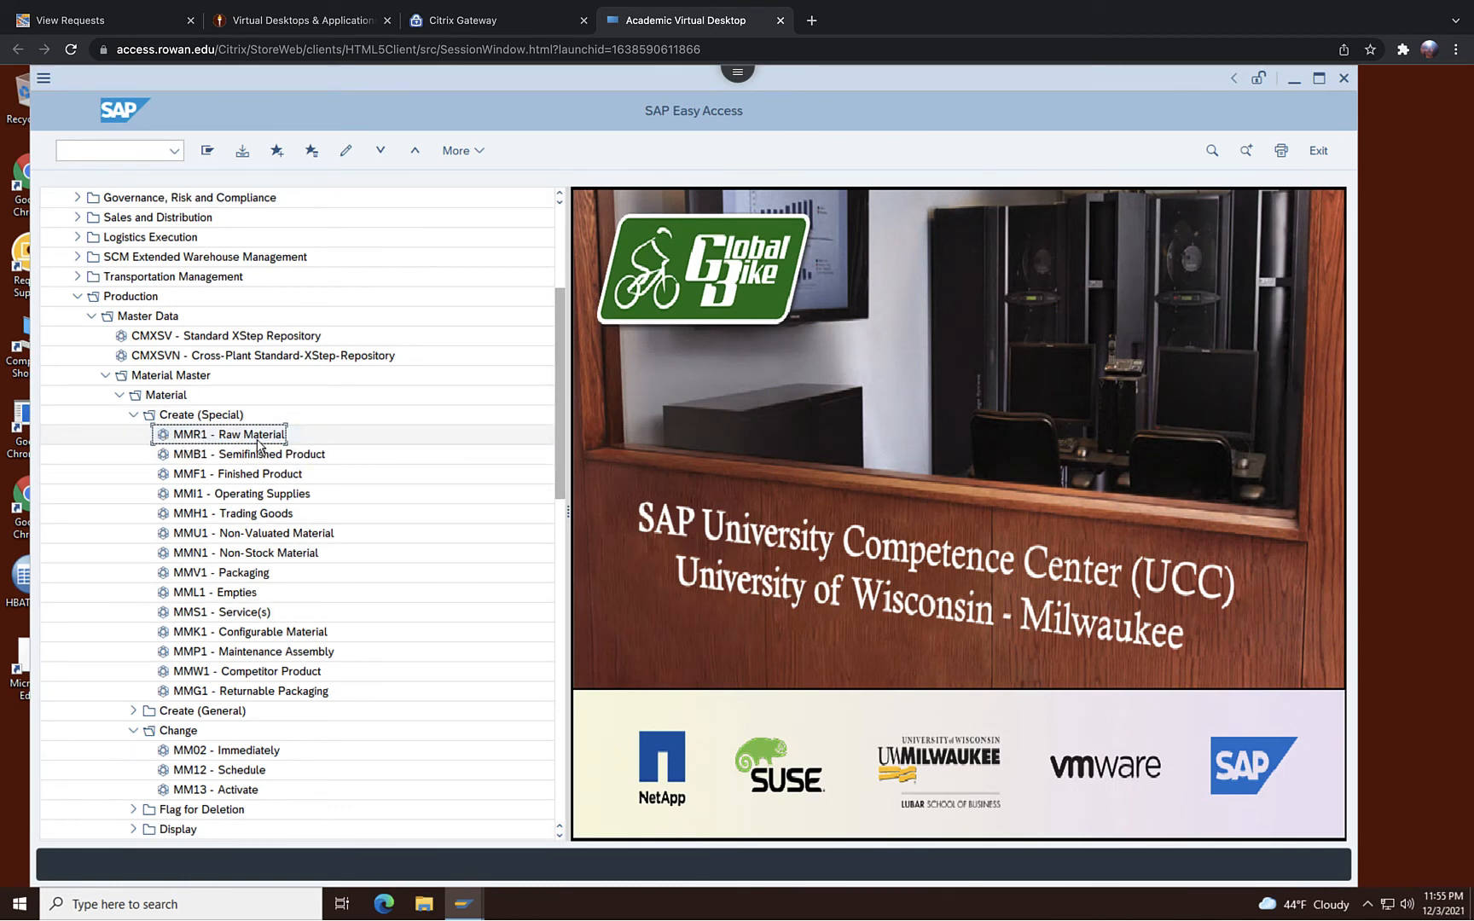
# Start transaction MMR1 for another raw material and enter TRTB1000-222 as its material number
pyautogui.doubleClick(259, 436)
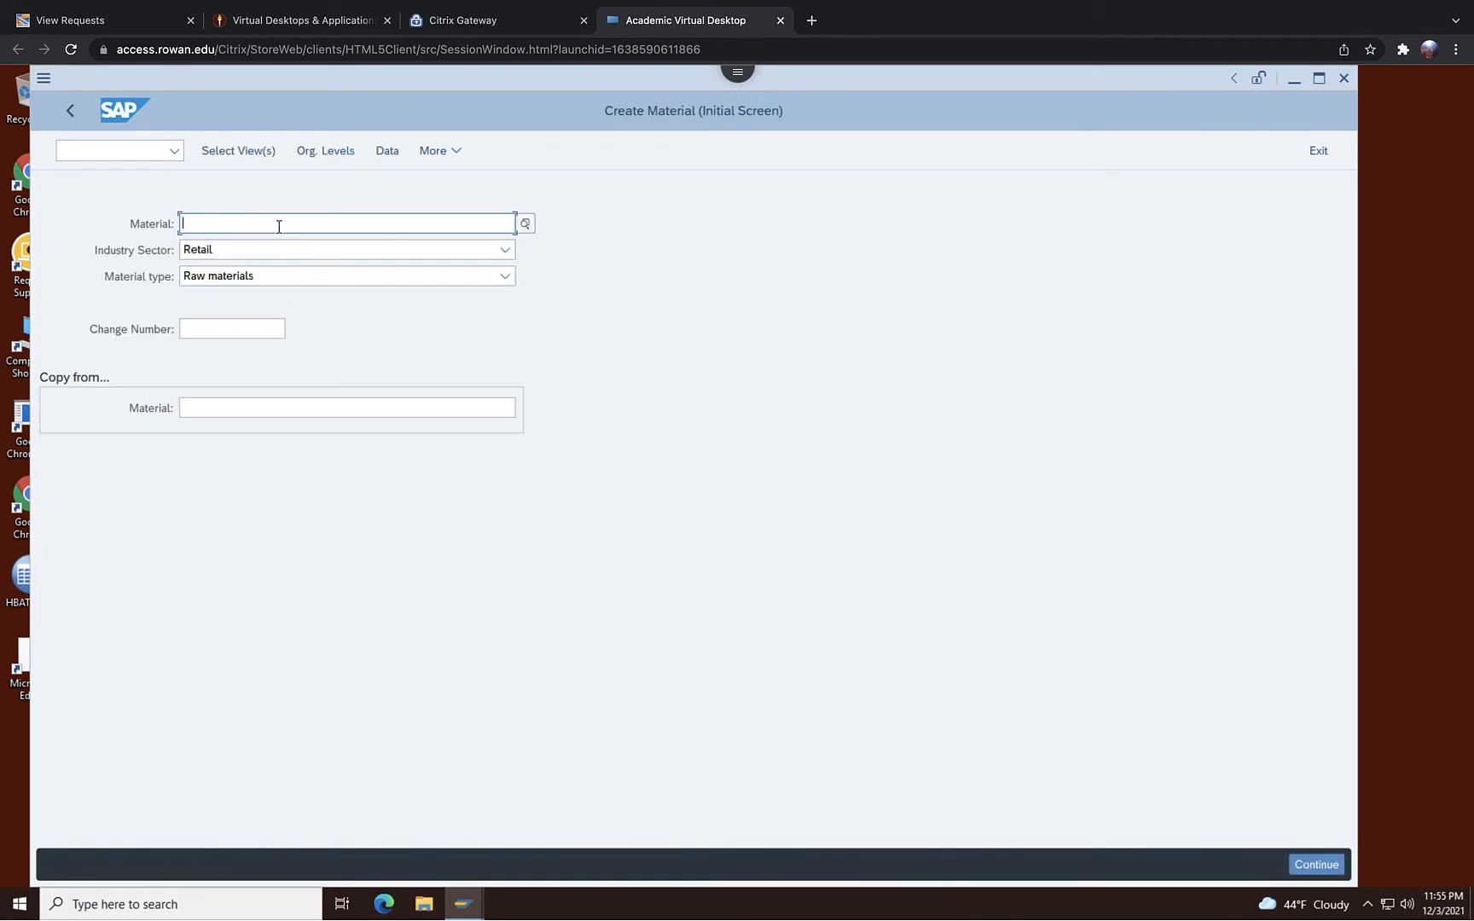
pyautogui.write('TR')
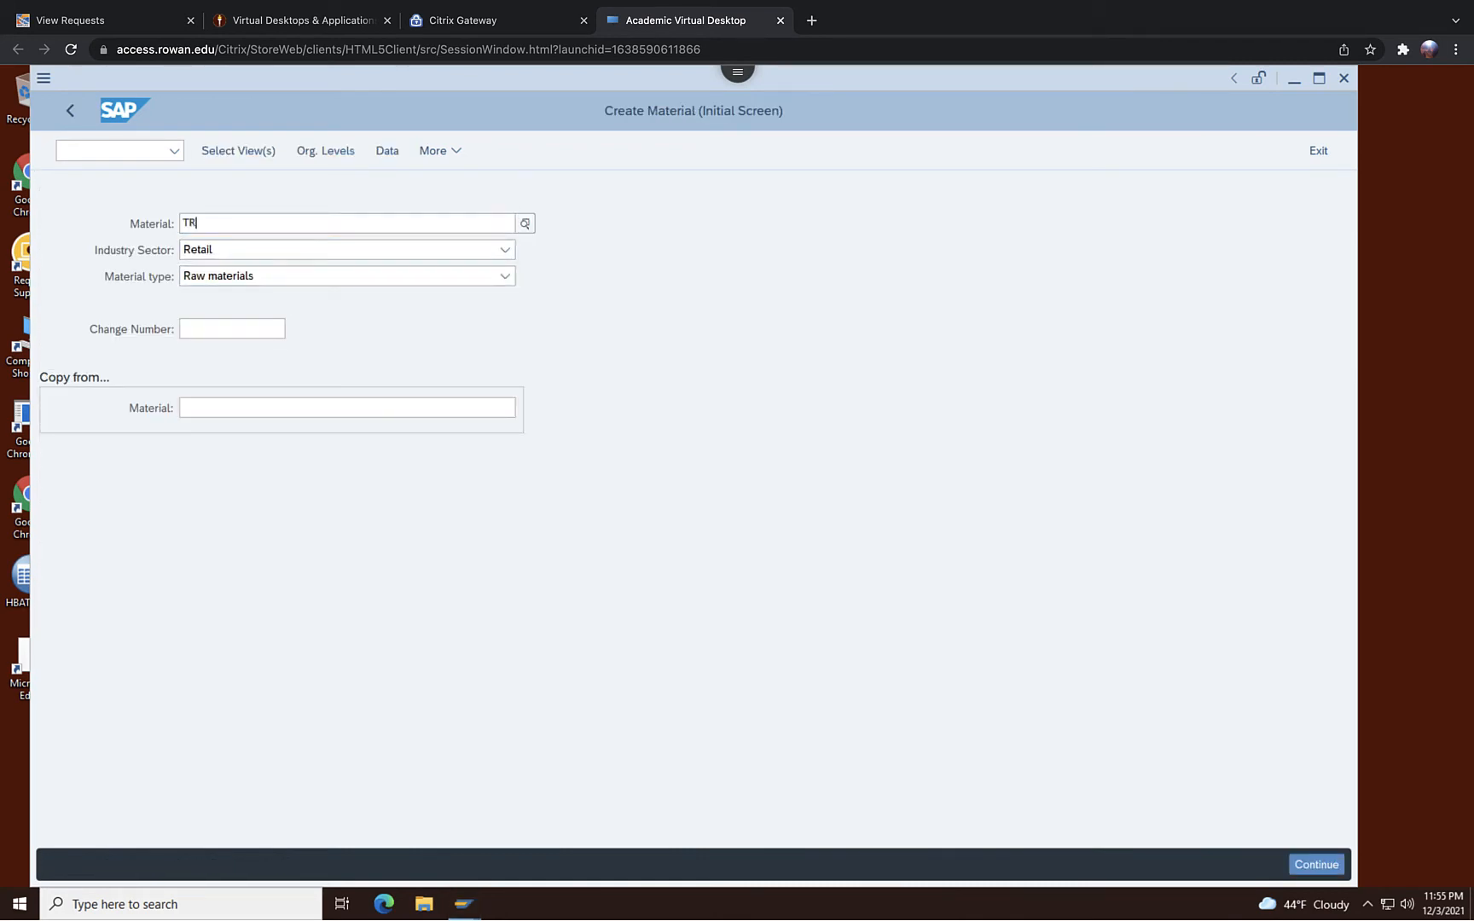
pyautogui.write('TB100')
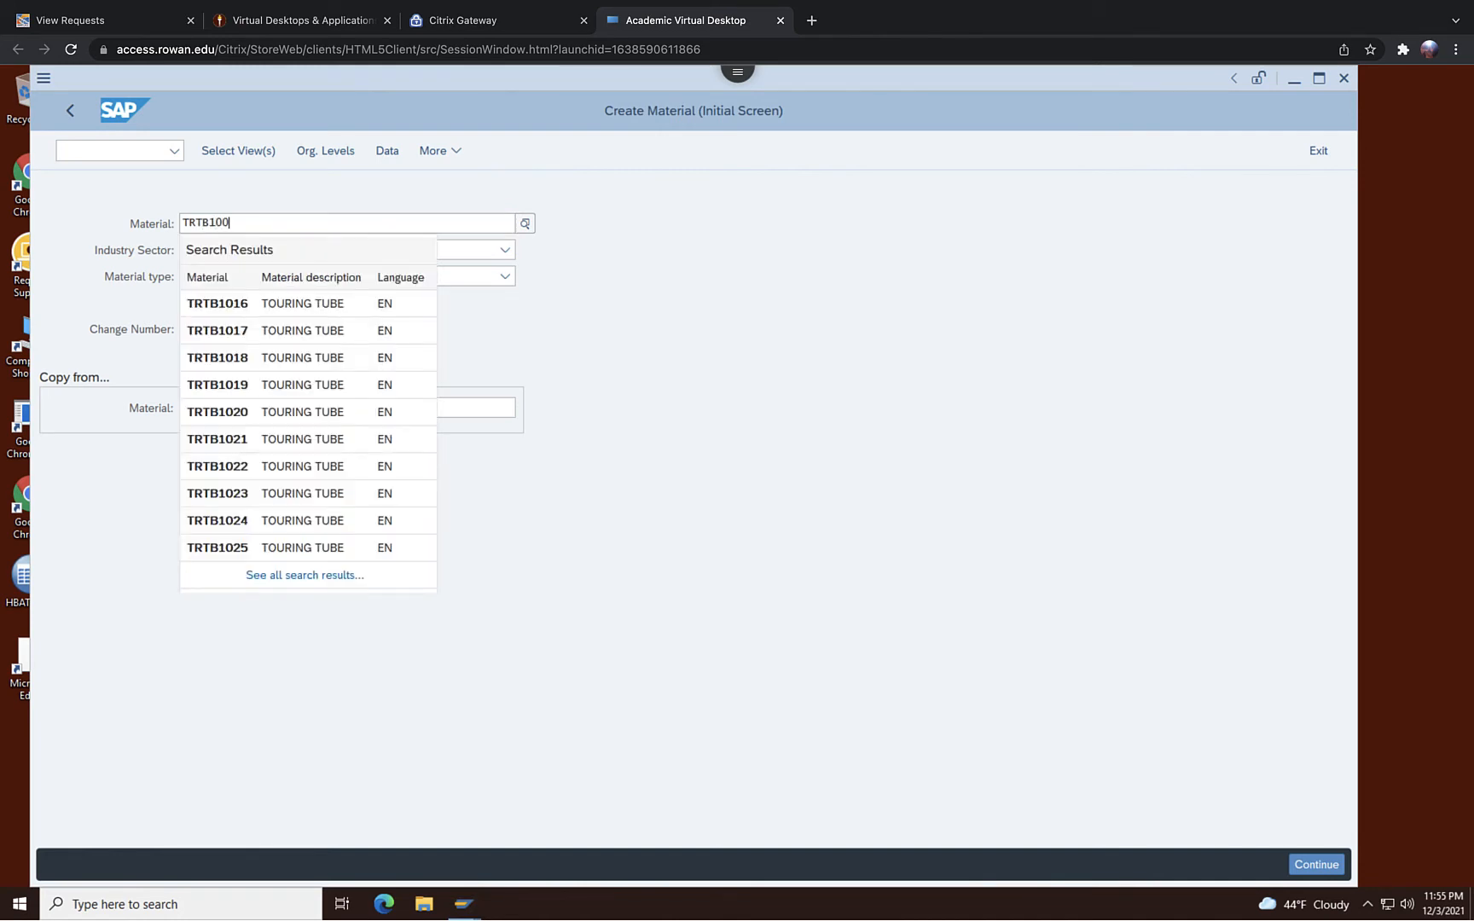
pyautogui.write('0-222')
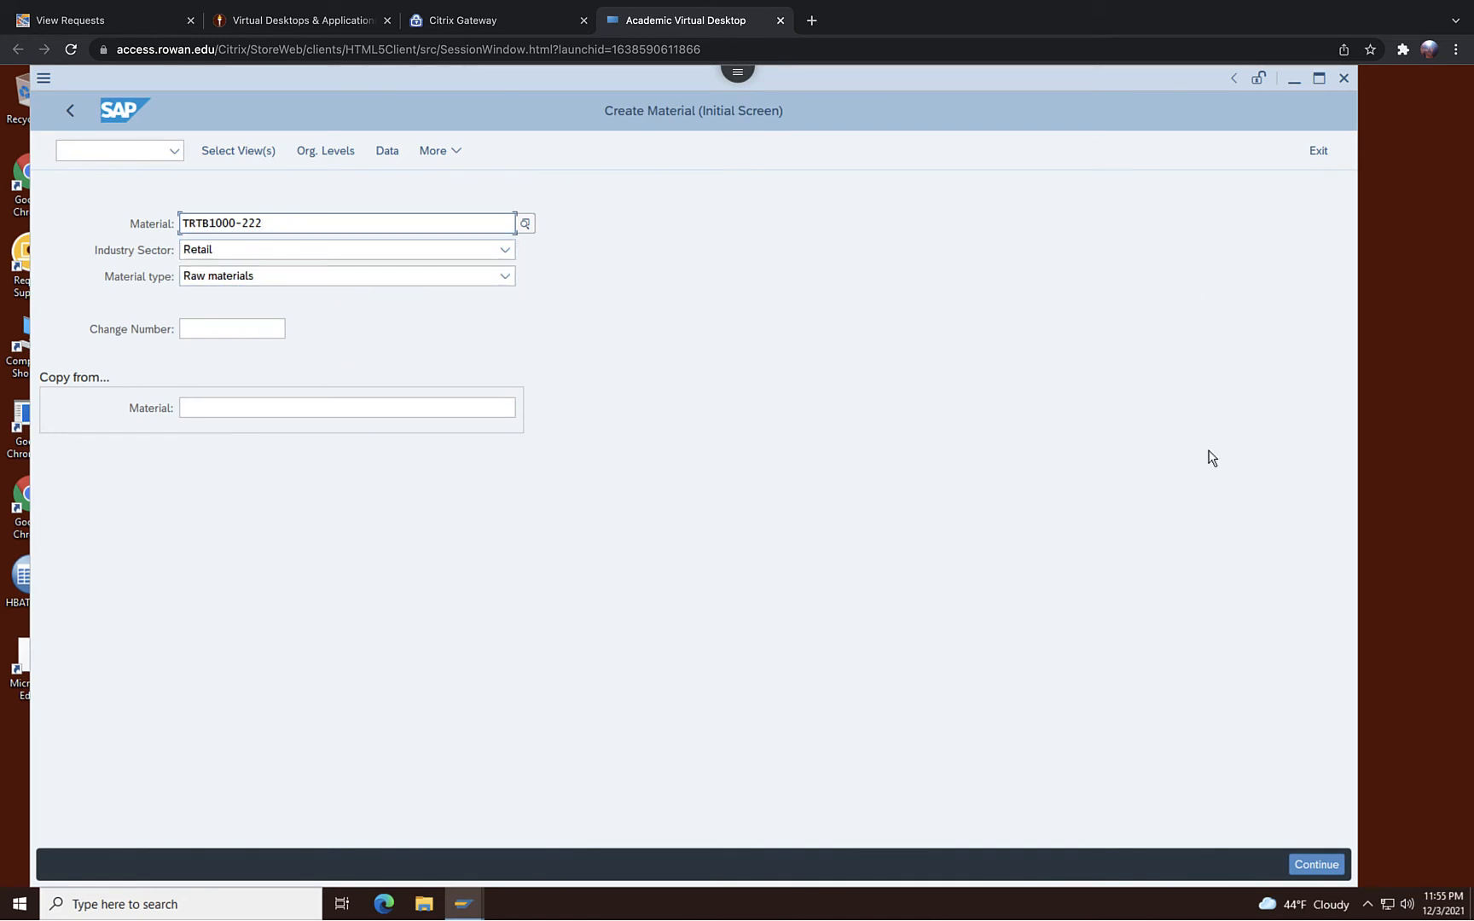
# Select the Basic Data 1, MRP 1, MRP 2 and MRP 3 views for the new material
pyautogui.click(217, 154)
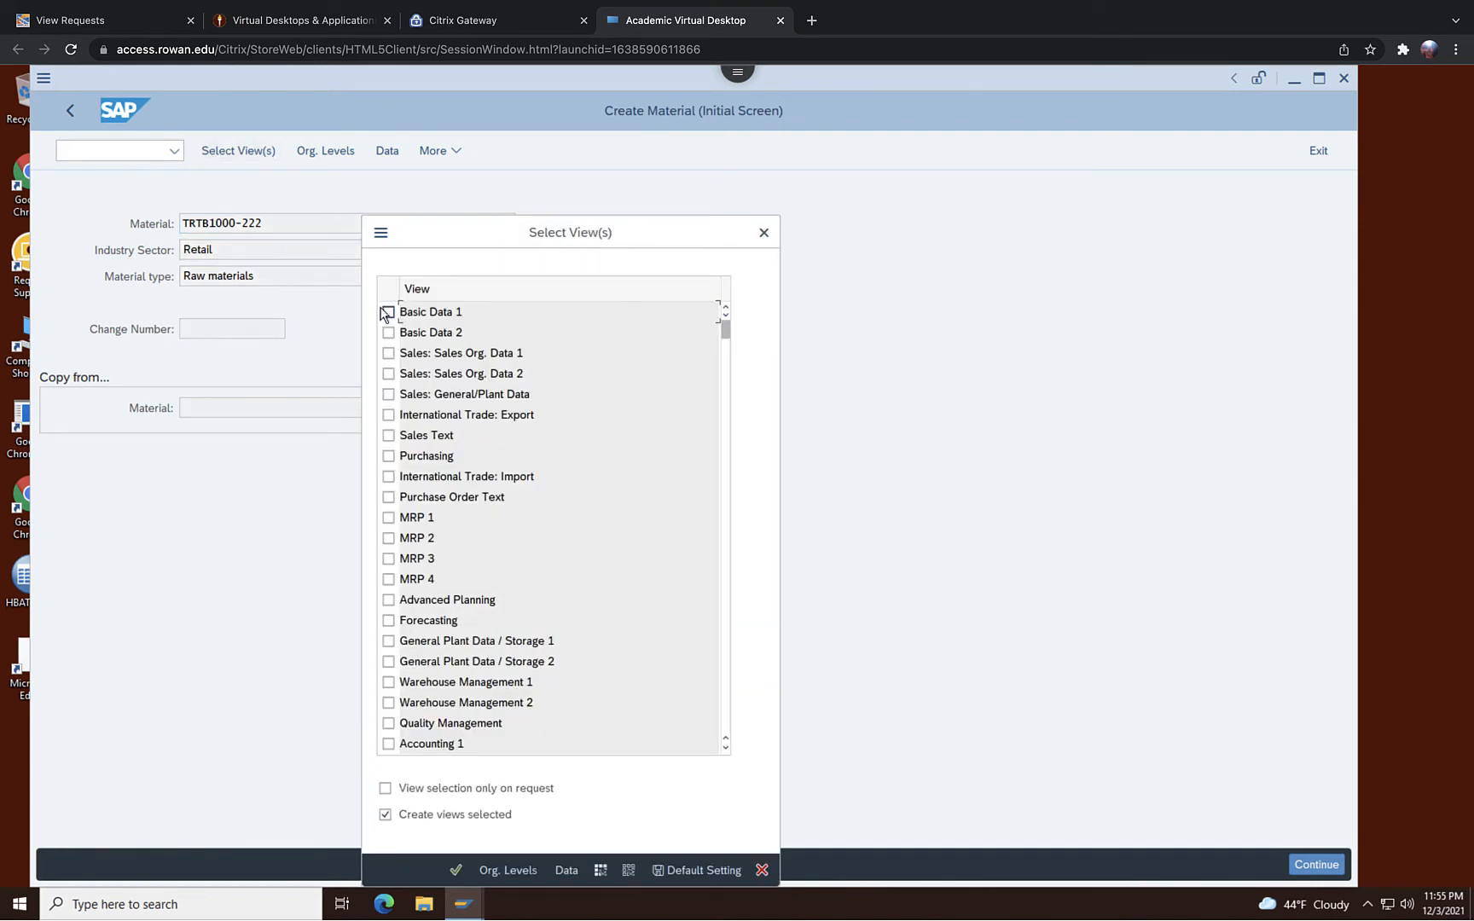
pyautogui.click(388, 312)
pyautogui.click(388, 517)
pyautogui.click(388, 539)
pyautogui.click(389, 558)
pyautogui.click(454, 872)
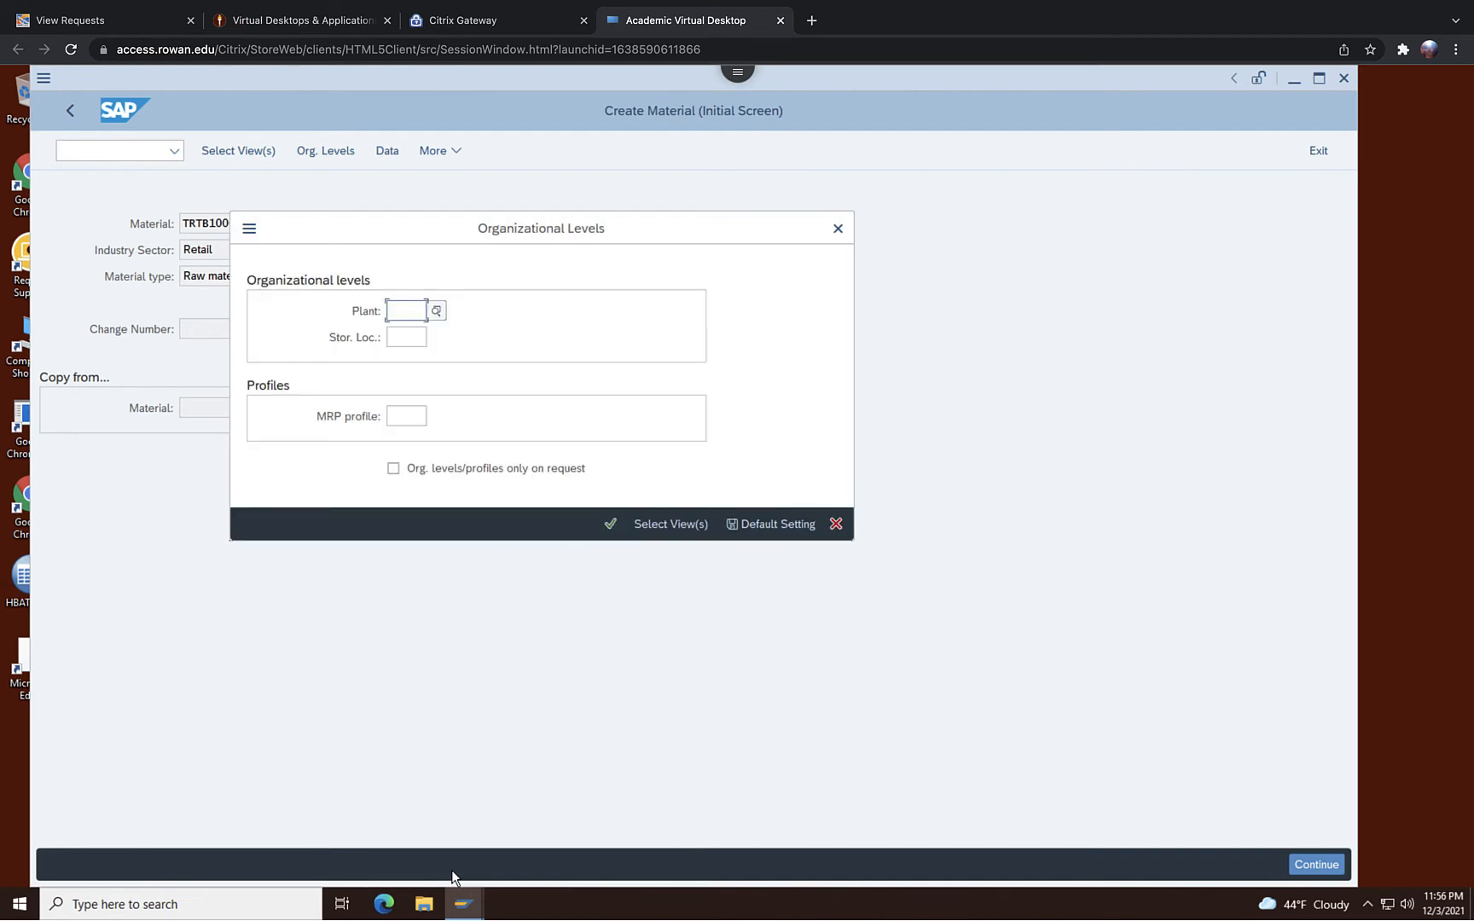
# Set the plant to DL00 in the organizational levels and continue to the basic data
pyautogui.write('DL00')
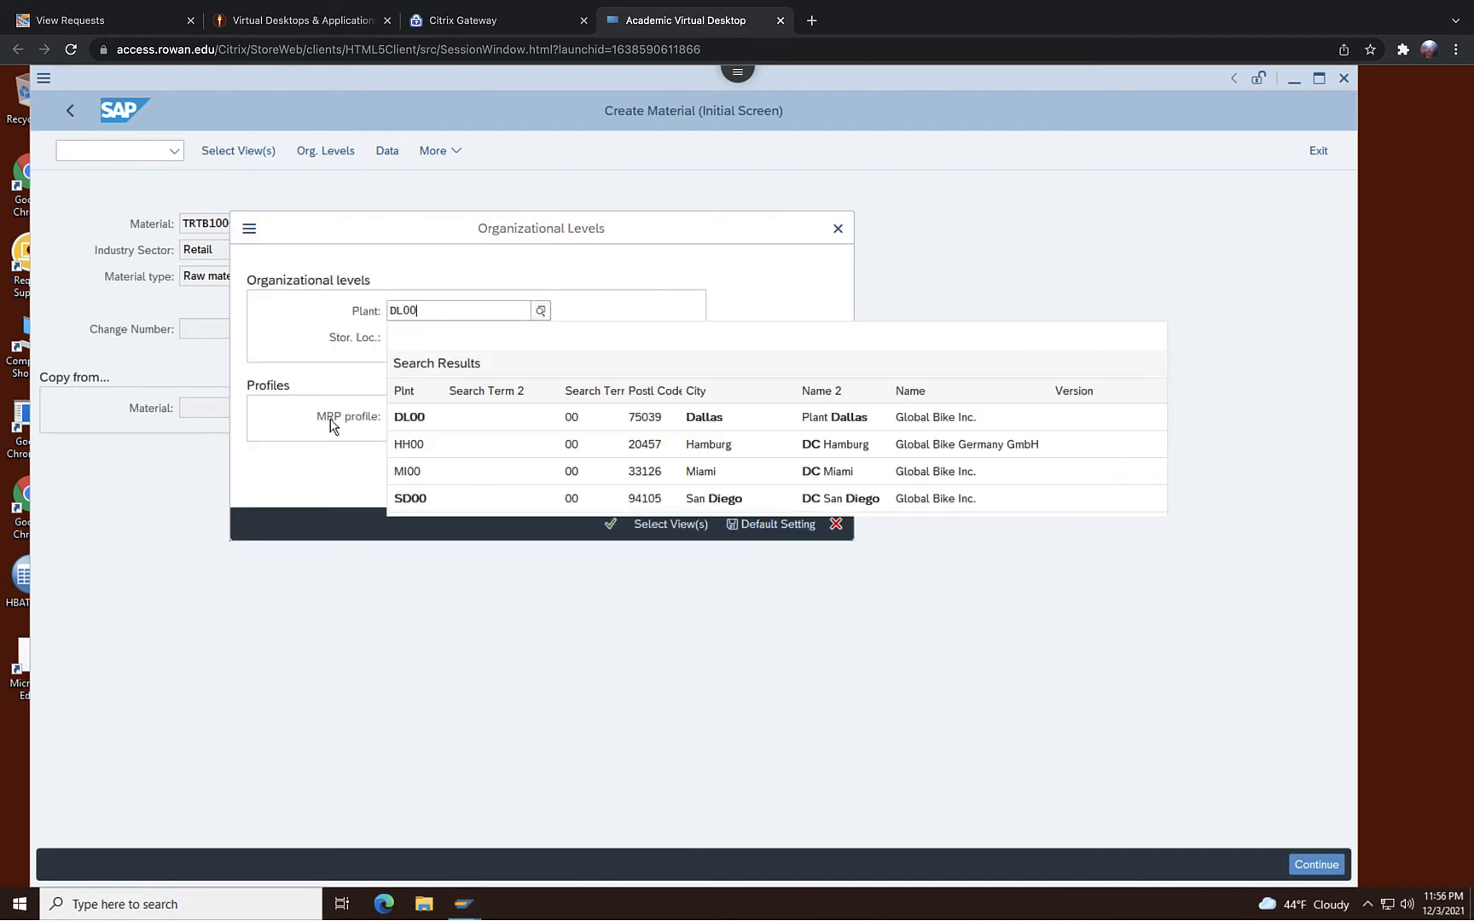
pyautogui.click(279, 478)
pyautogui.click(611, 524)
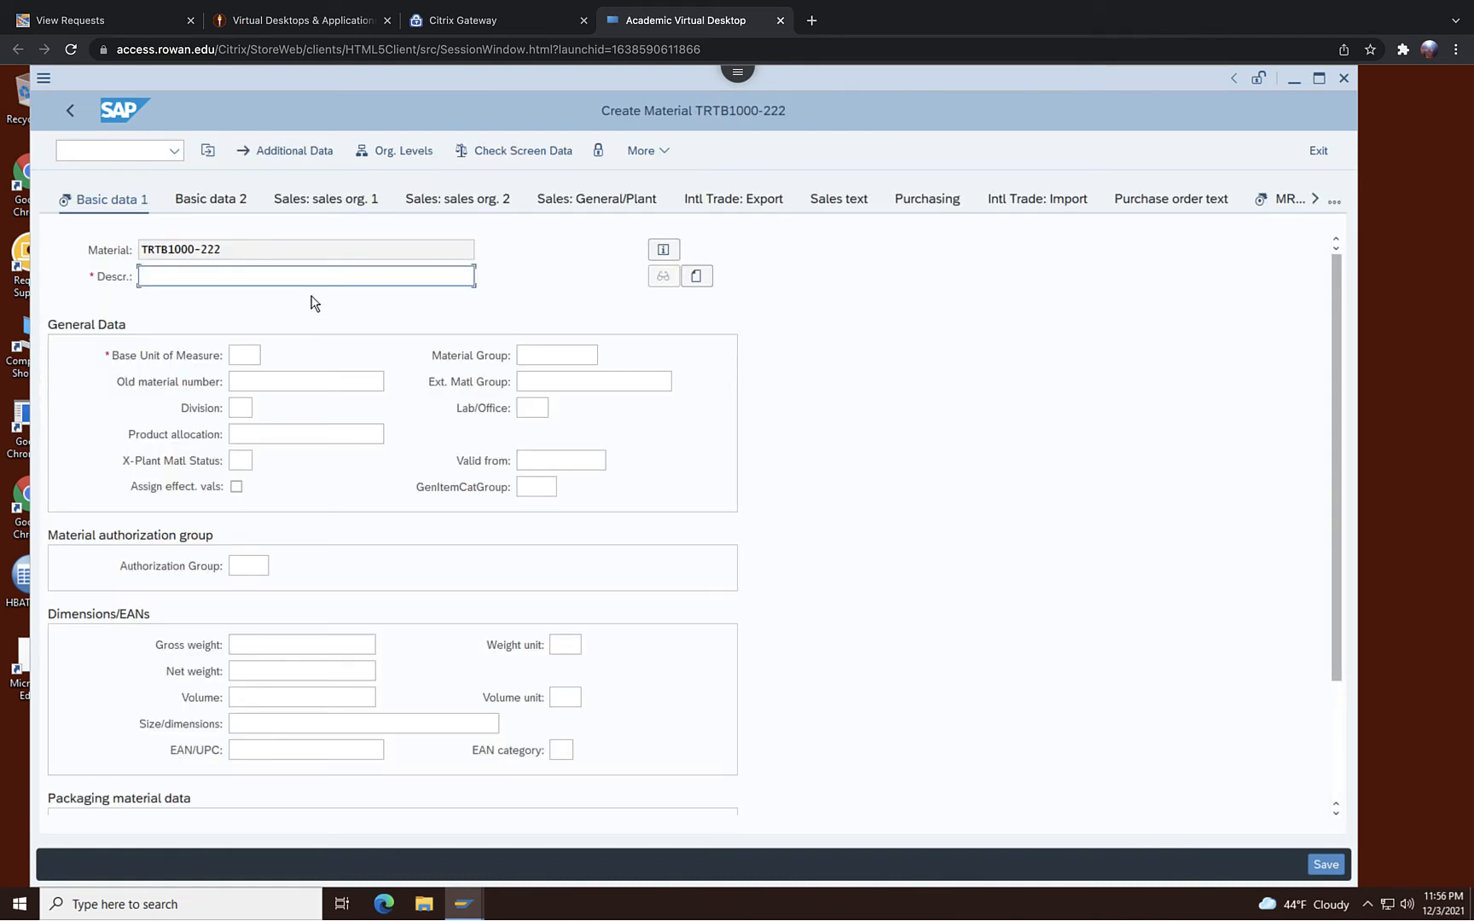
# Describe the material as "The RF Tube 222" and set its base unit of measure to EA
pyautogui.write('The ')
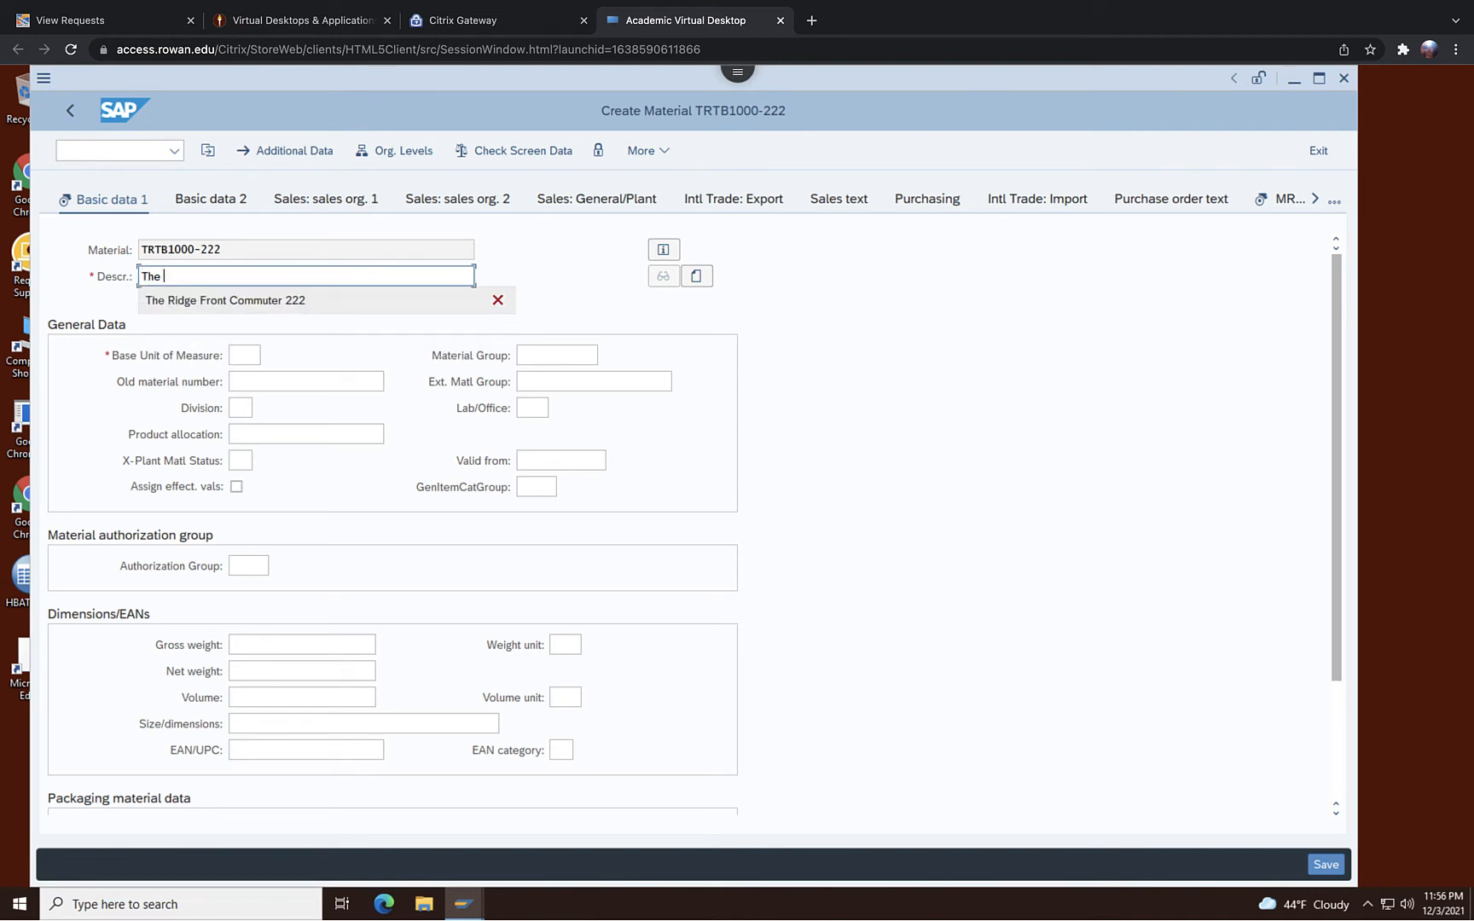
pyautogui.write('RF ')
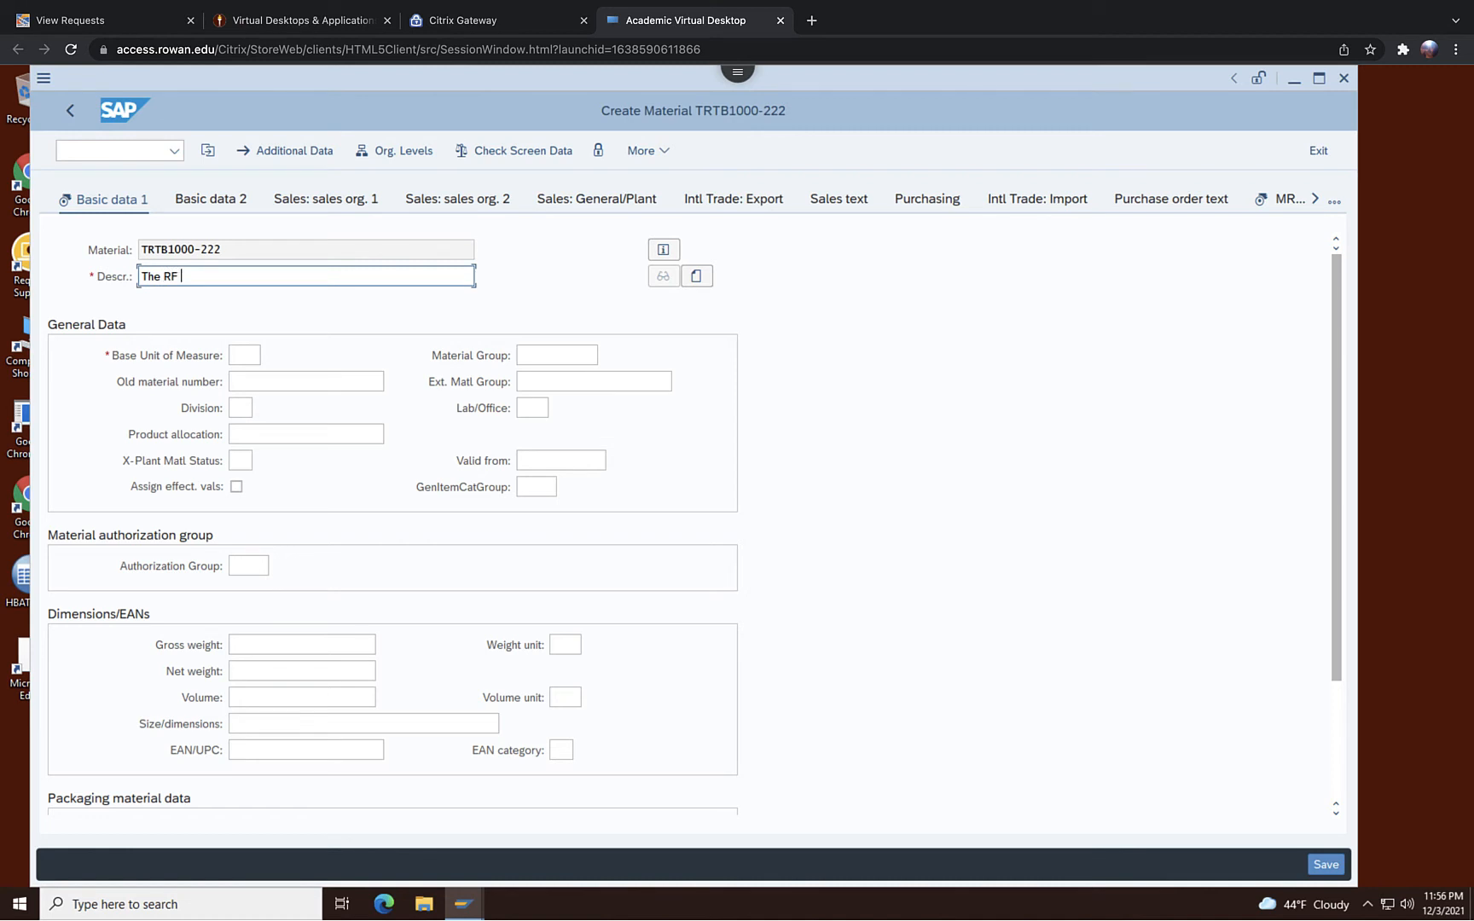
pyautogui.write('Tube 222')
pyautogui.click(243, 354)
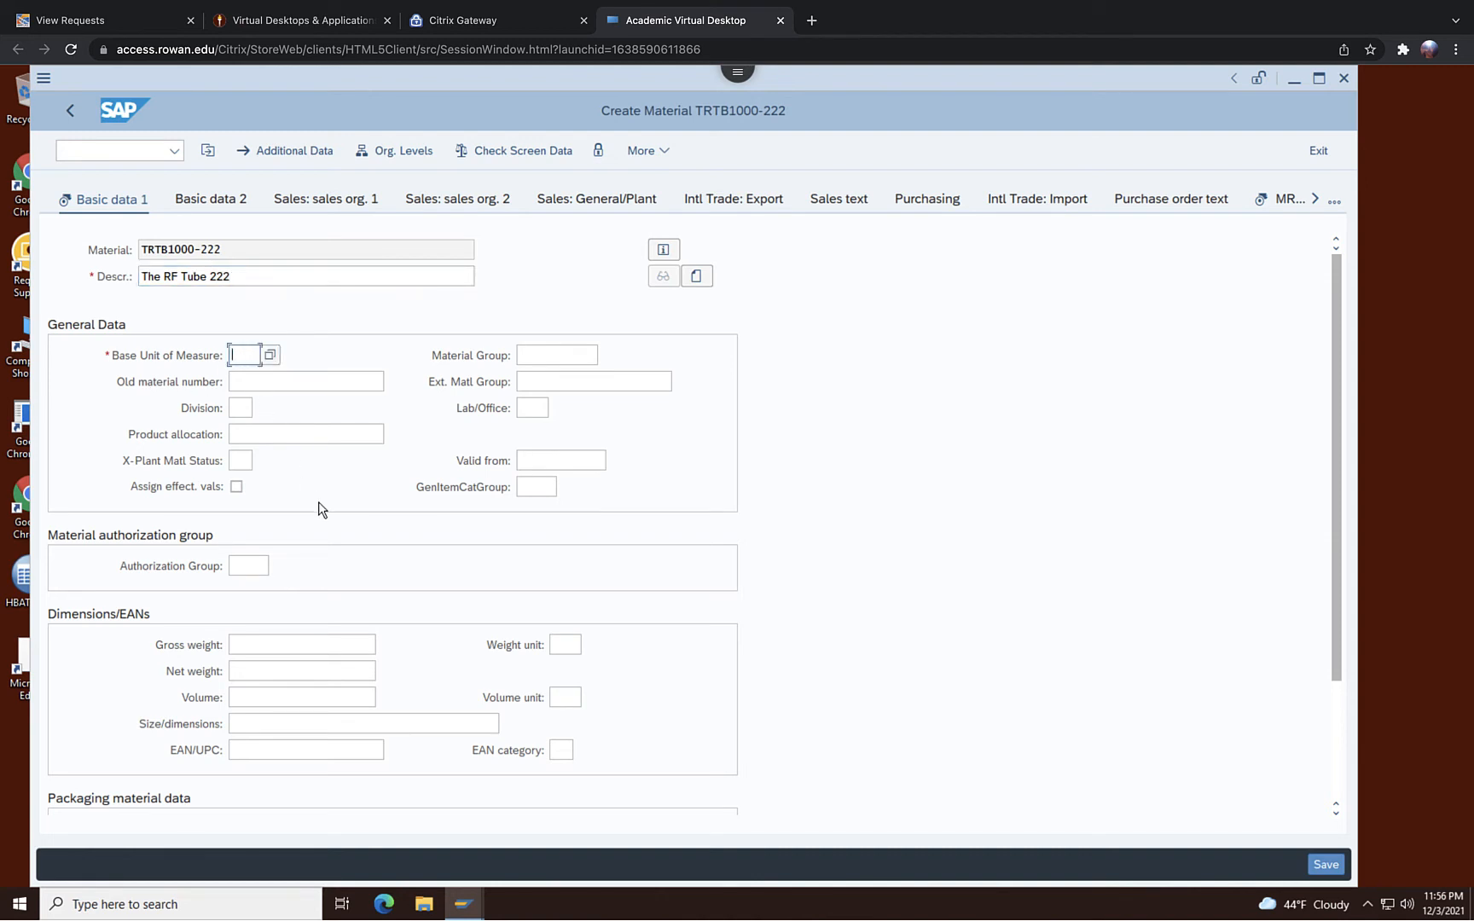
pyautogui.write('EA')
# Assign the tube material to material group RAW and division BI
pyautogui.click(555, 356)
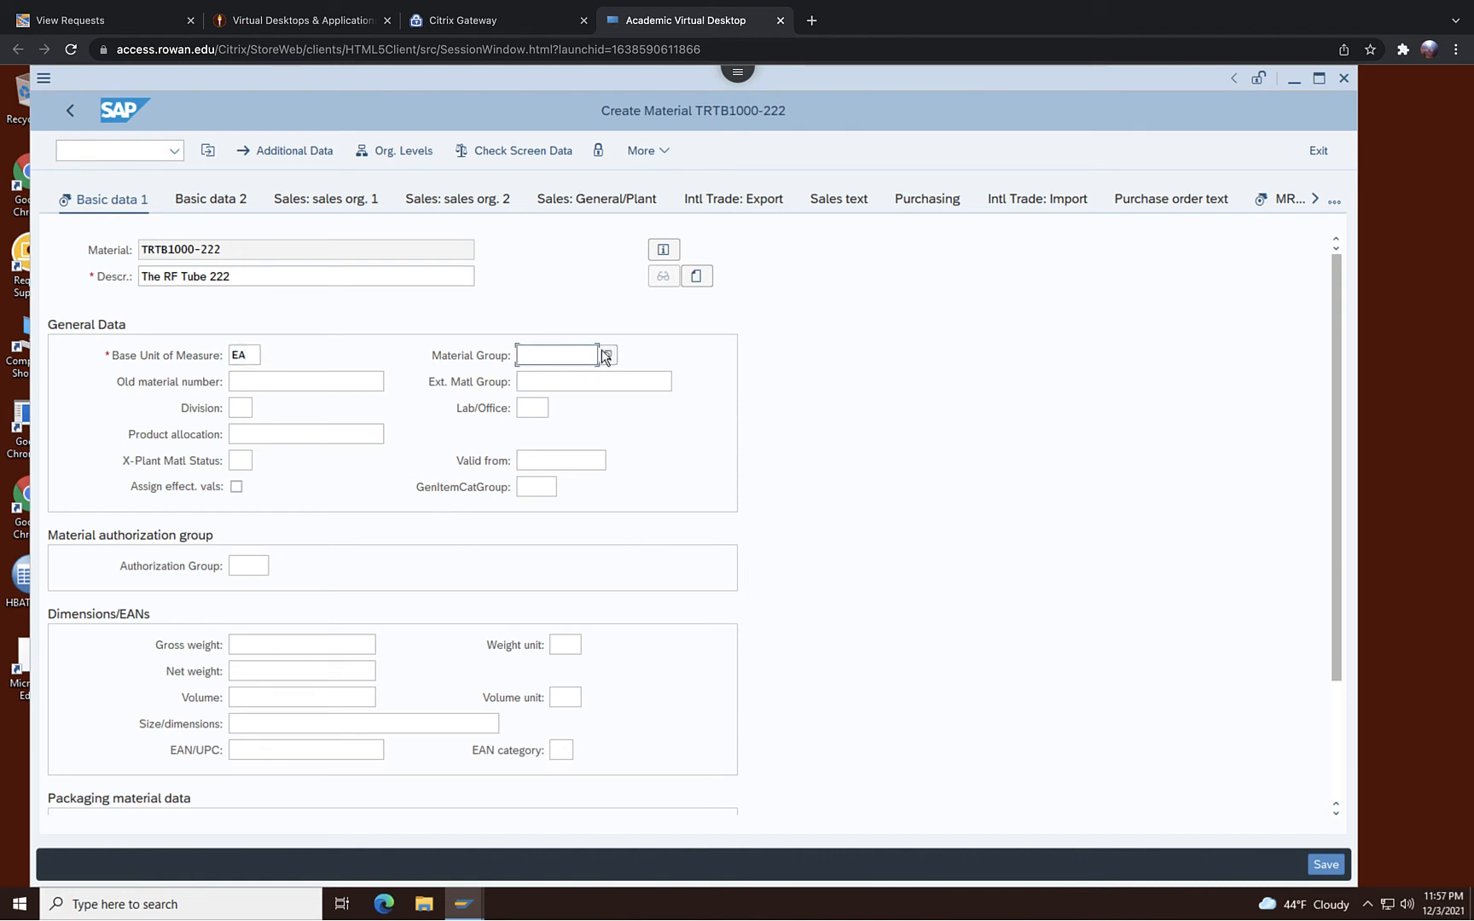
pyautogui.click(606, 355)
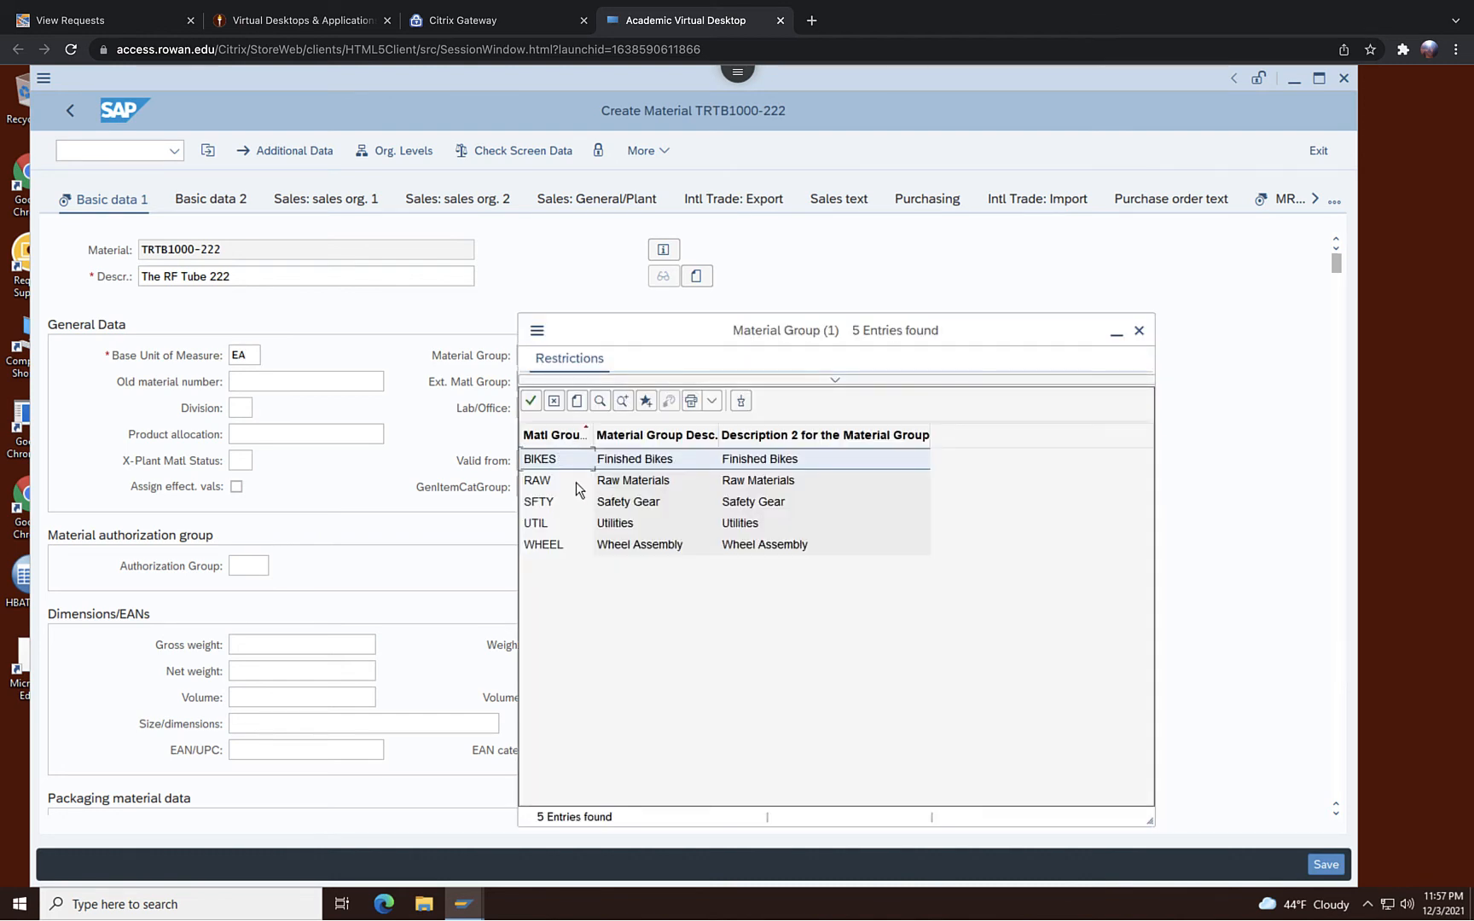
pyautogui.doubleClick(534, 481)
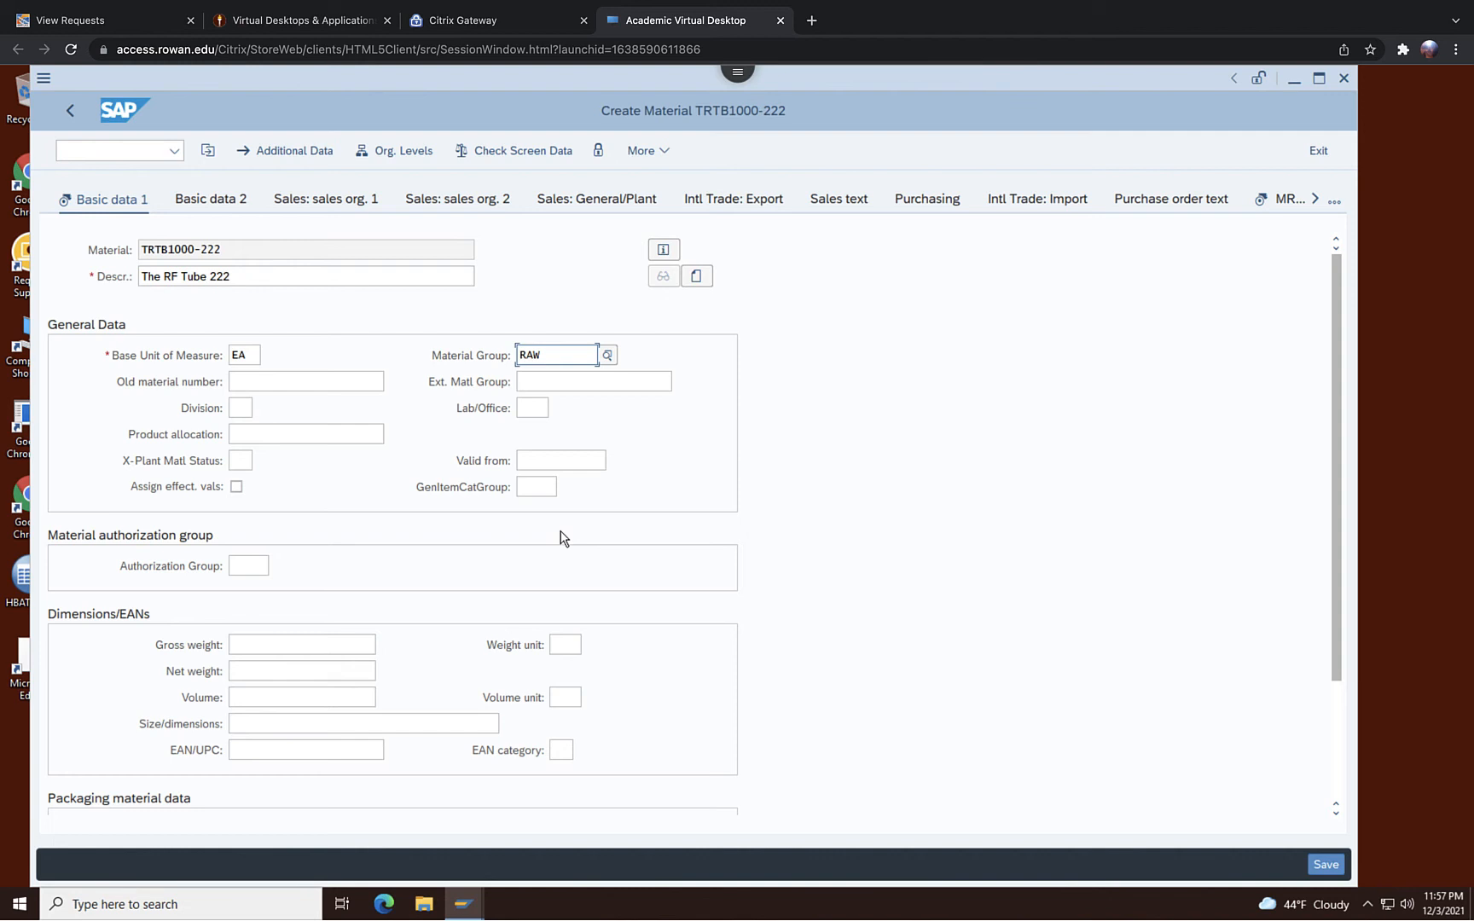
pyautogui.click(238, 402)
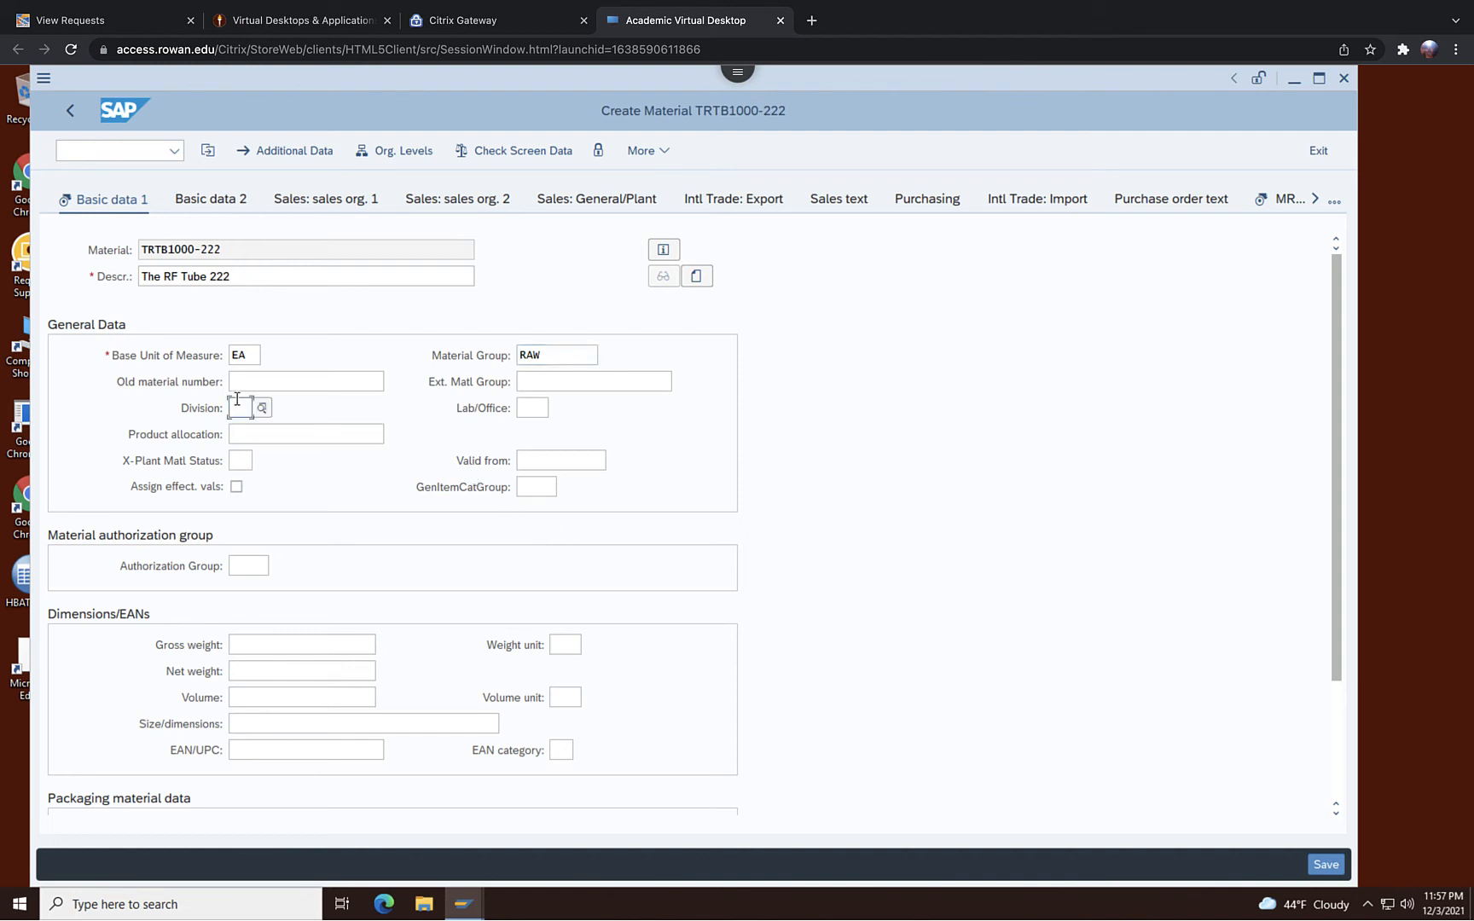
pyautogui.write('BI')
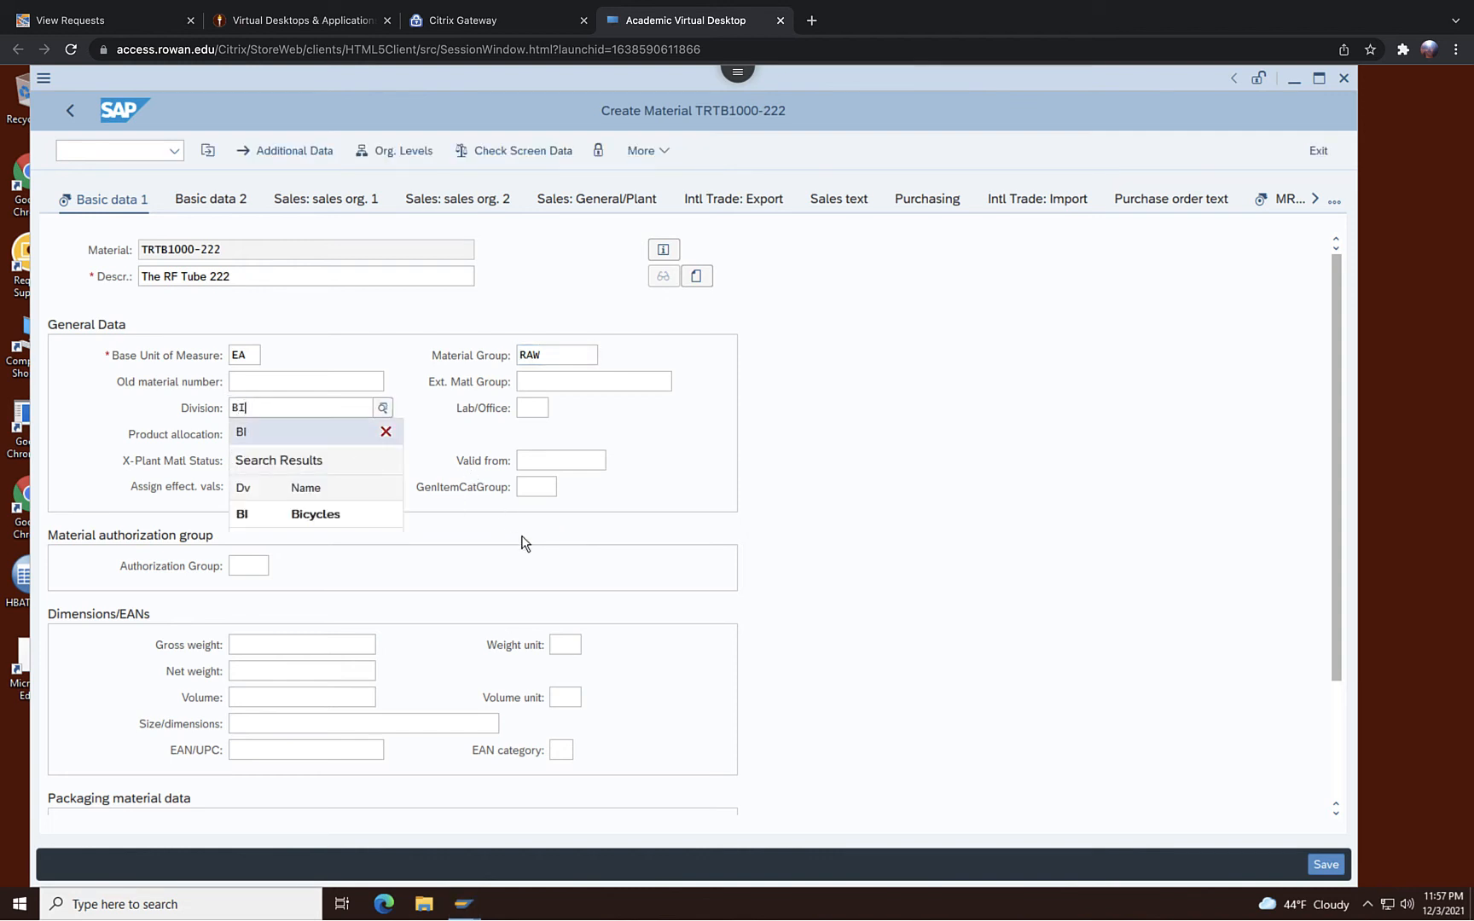
pyautogui.click(966, 495)
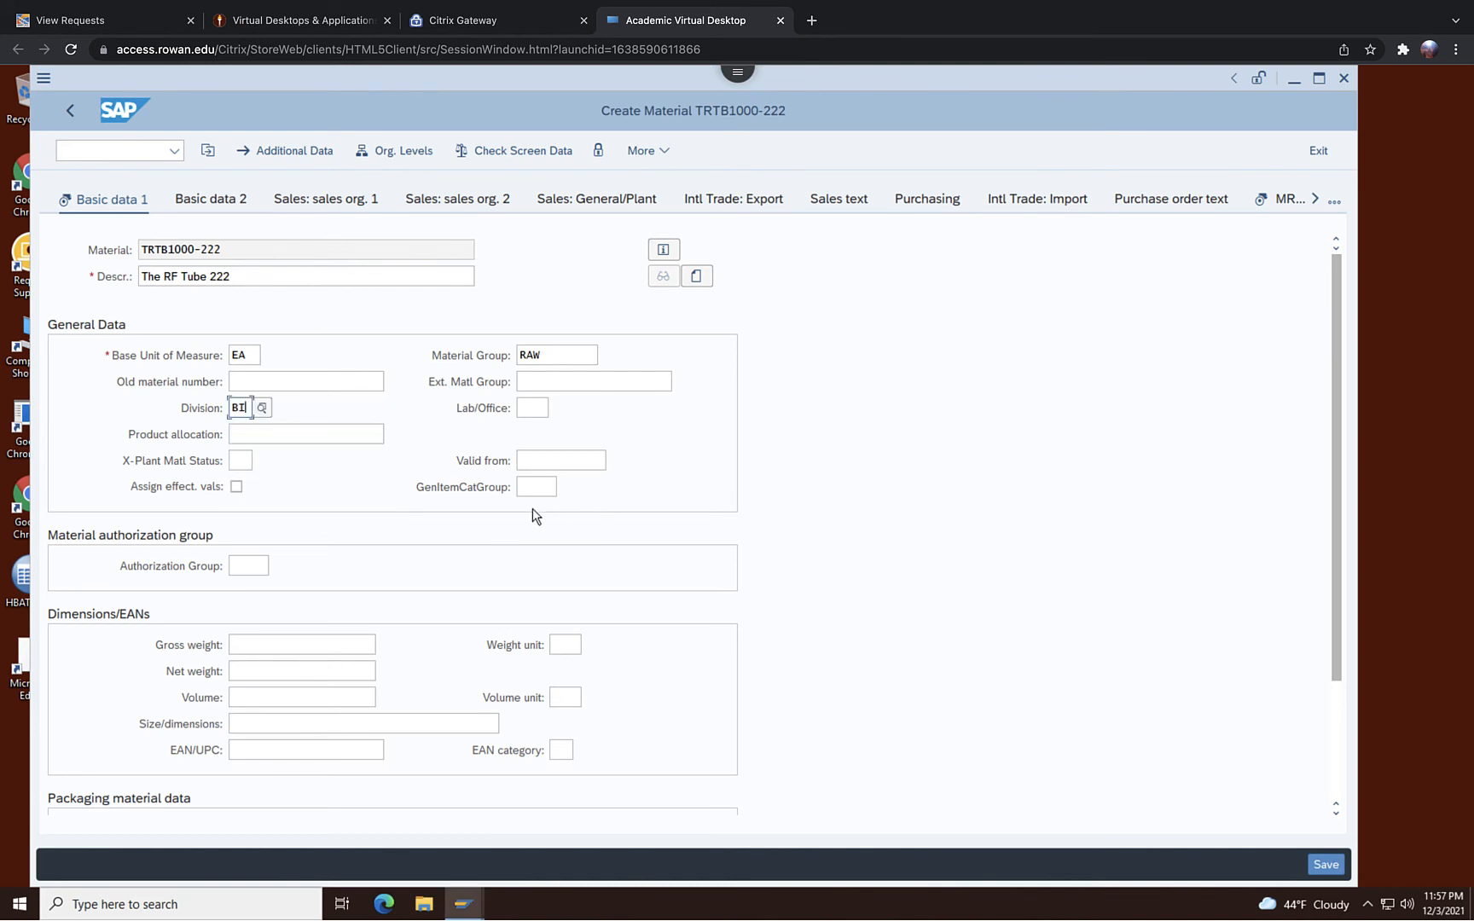
# Set the tube's gross weight and net weight to 120 with weight unit G
pyautogui.click(307, 643)
pyautogui.write('120')
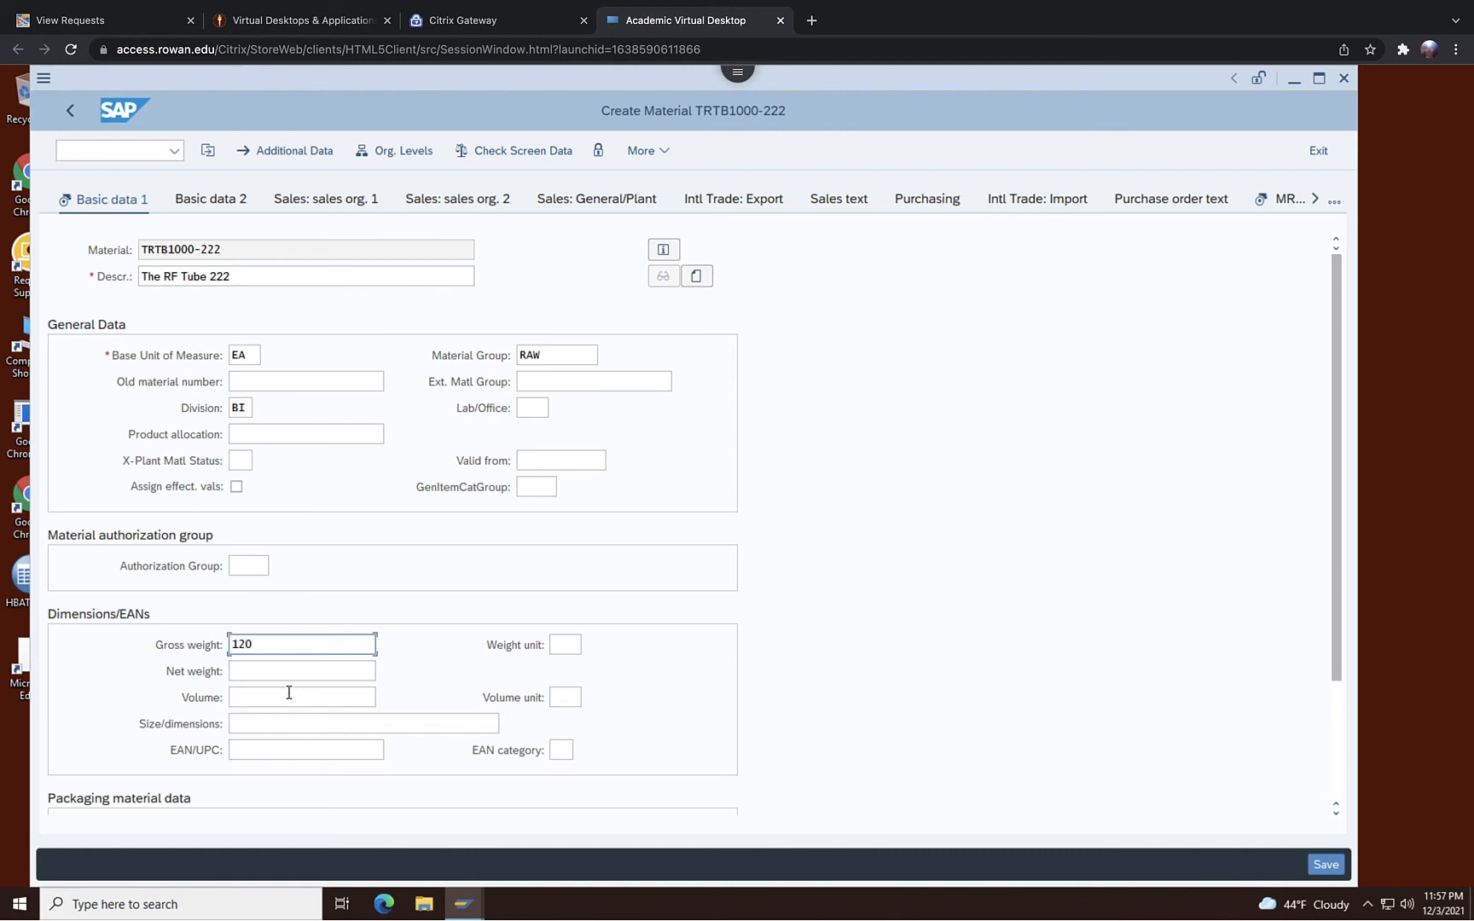
pyautogui.click(265, 670)
pyautogui.write('120')
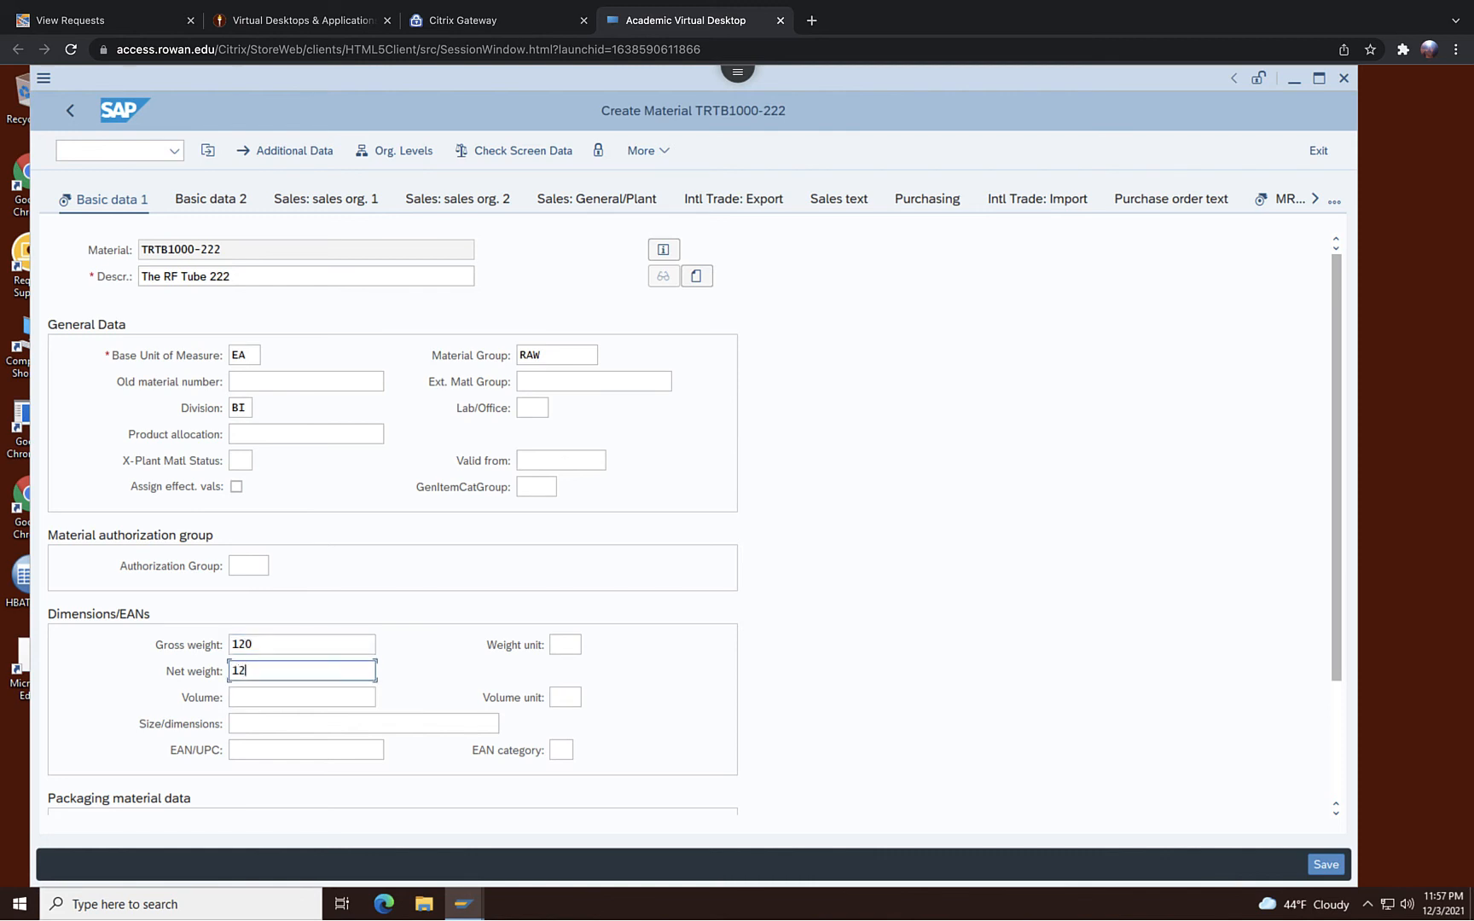
pyautogui.click(564, 644)
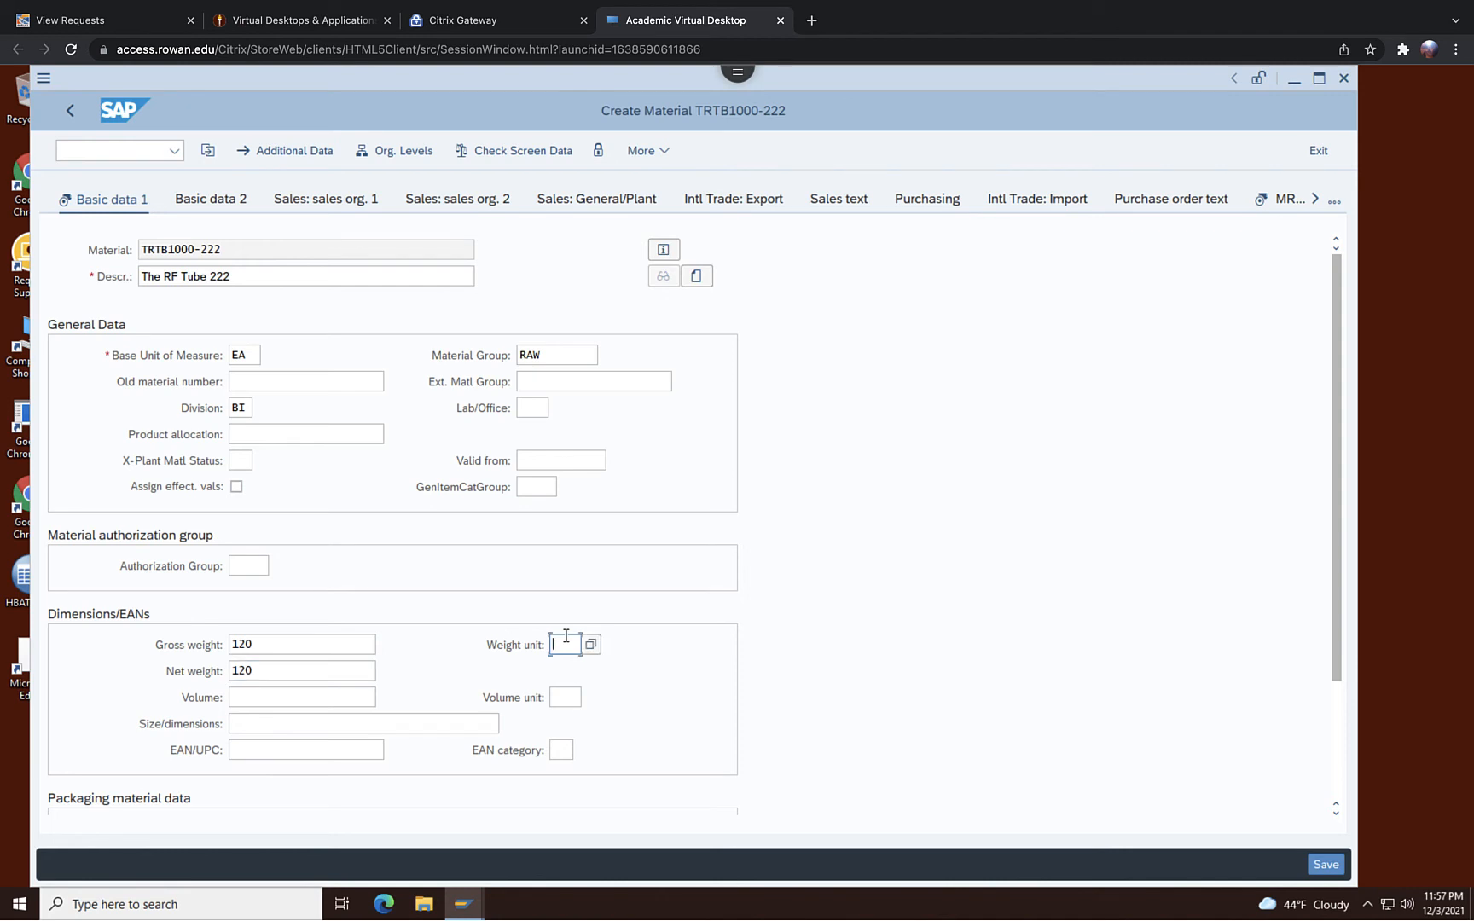
pyautogui.write('G')
# Assign purchasing group N00 (North America) to the tube in the MRP 1 view
pyautogui.click(1286, 198)
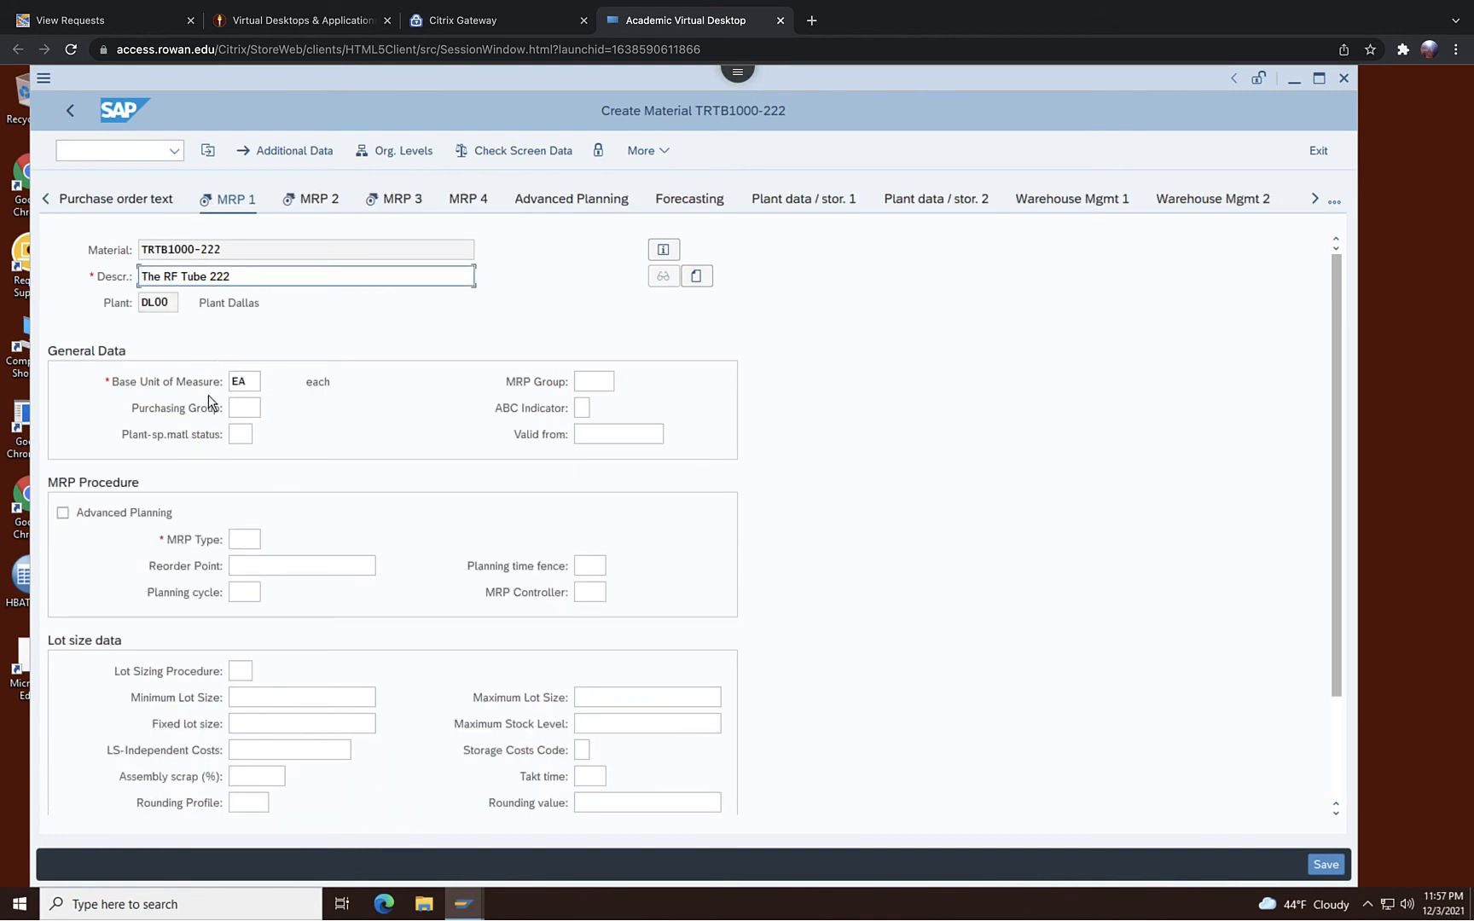
pyautogui.click(257, 407)
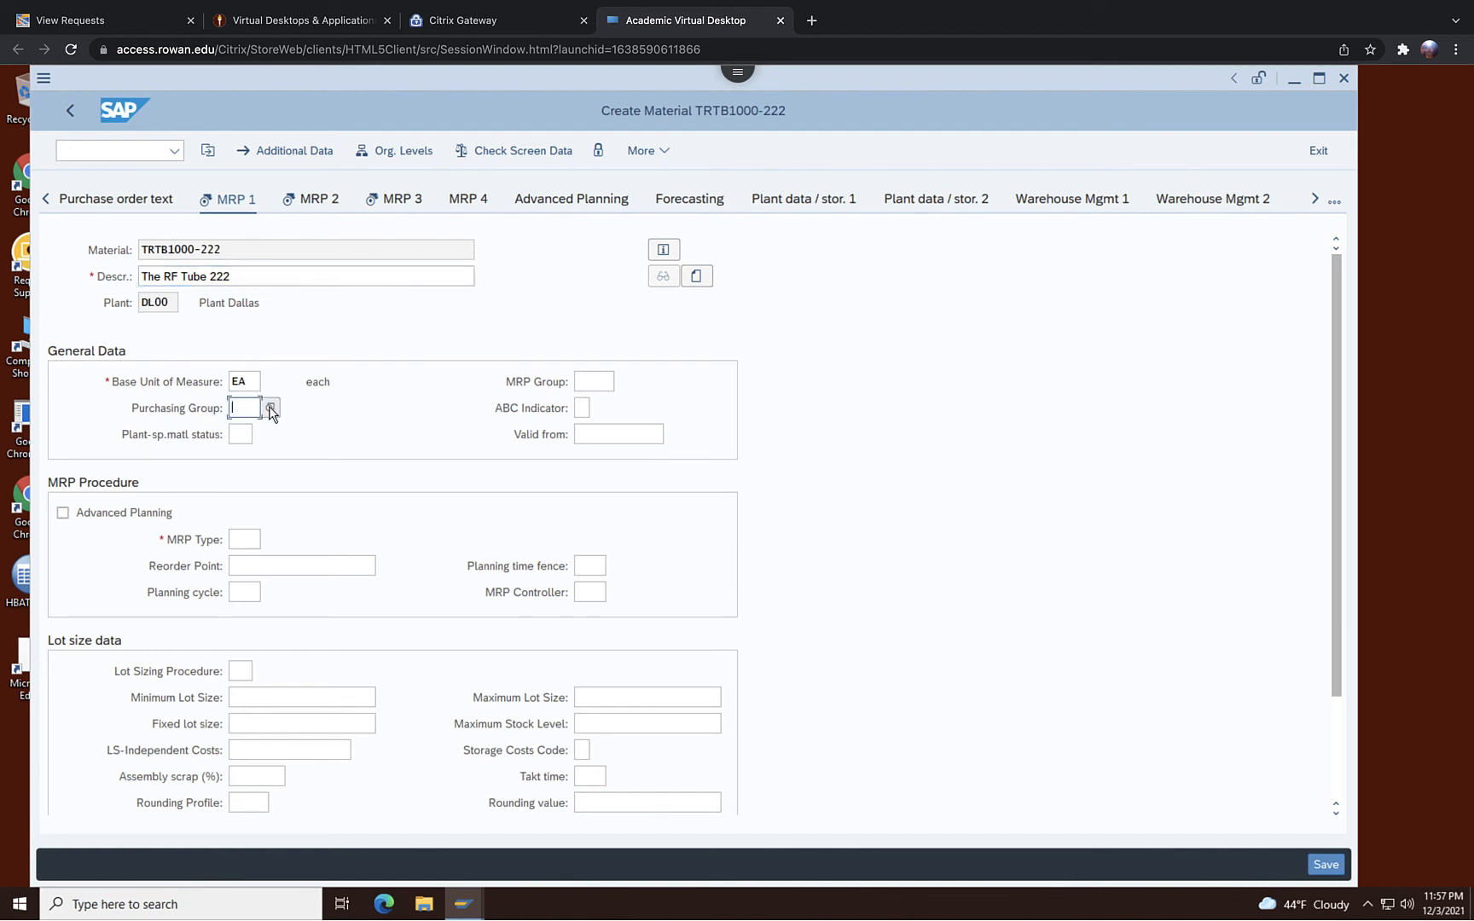
pyautogui.click(271, 408)
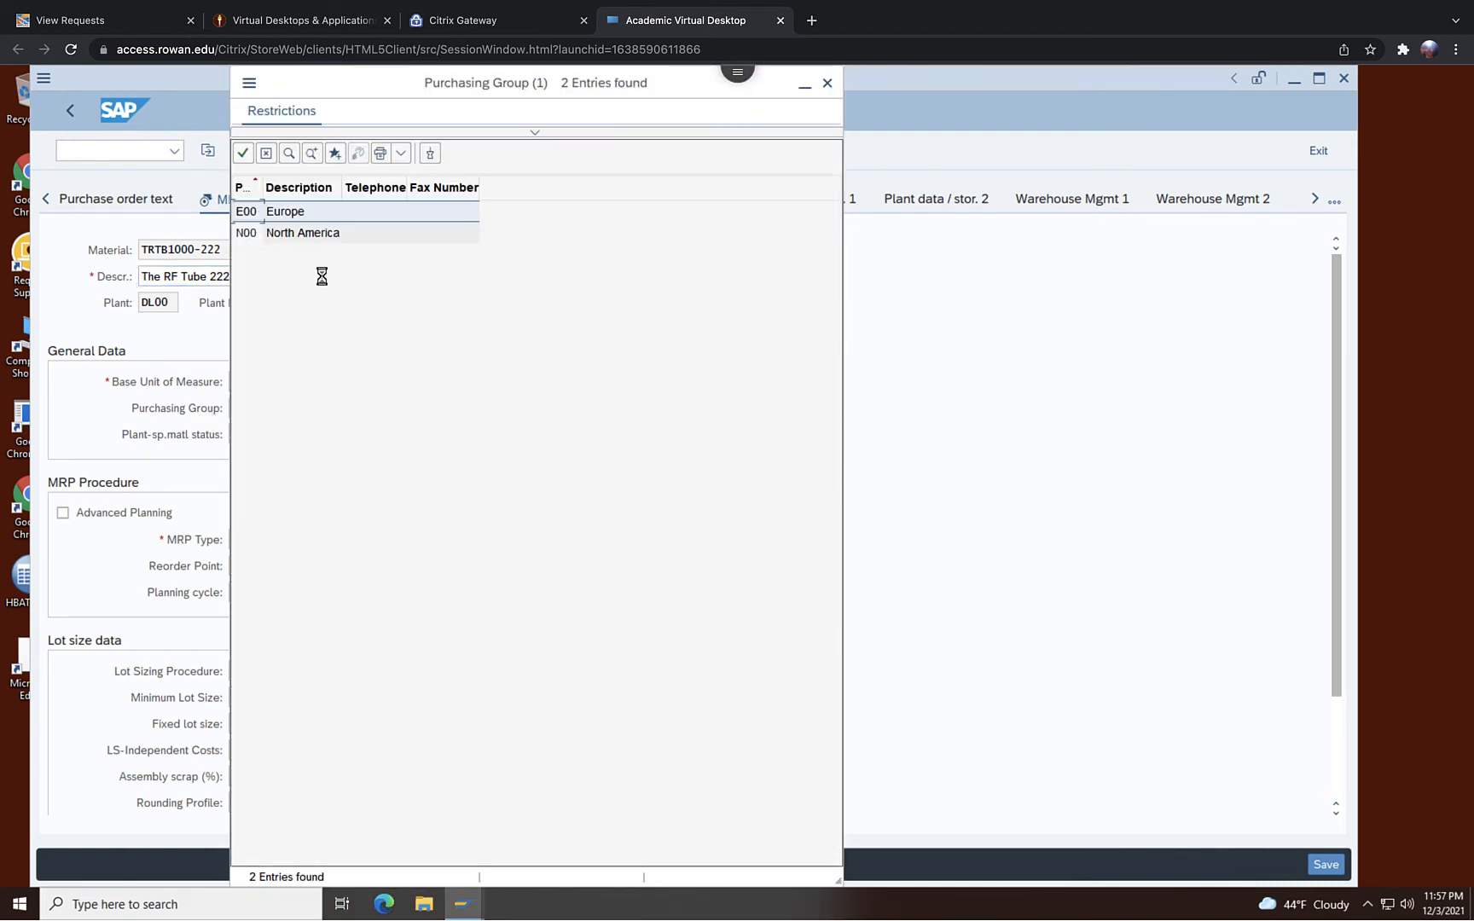
pyautogui.doubleClick(278, 229)
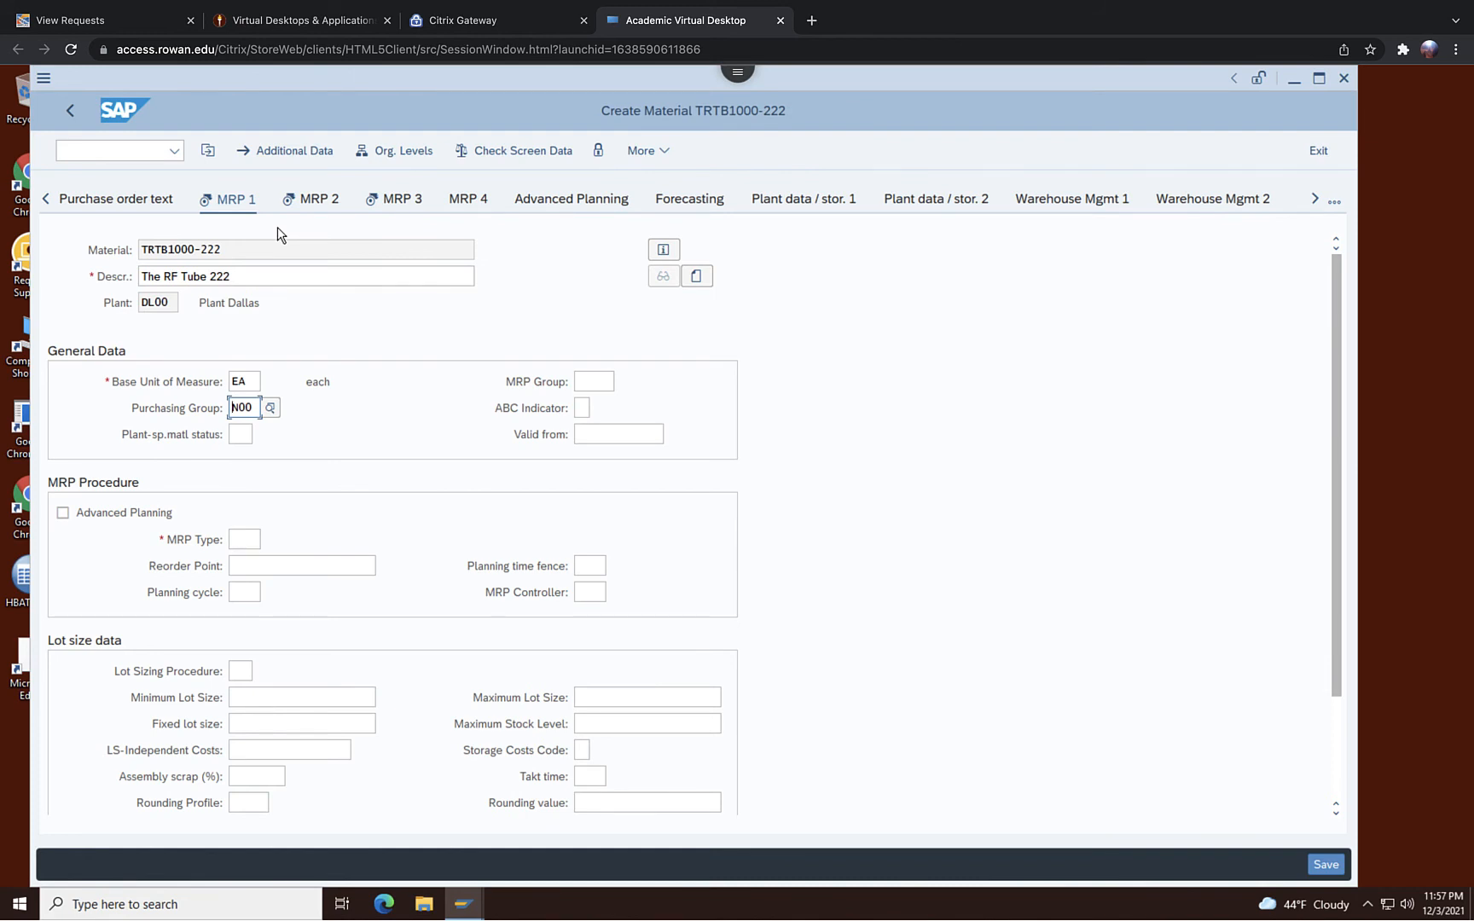
# Set the tube's MRP type to PD and its MRP controller to 000
pyautogui.click(253, 538)
pyautogui.click(269, 538)
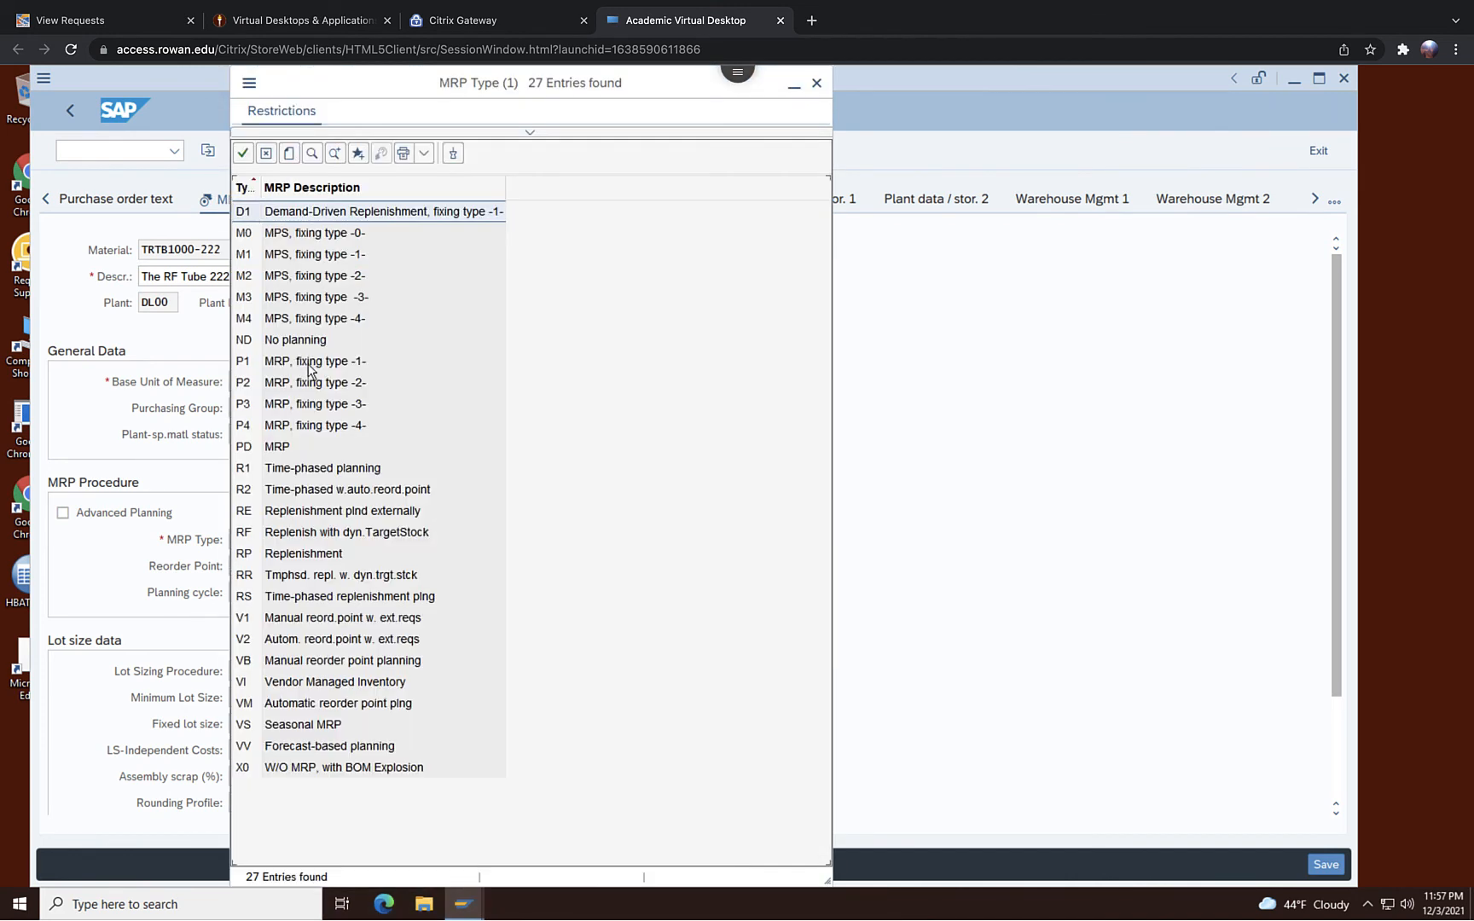
pyautogui.click(274, 449)
pyautogui.doubleClick(274, 449)
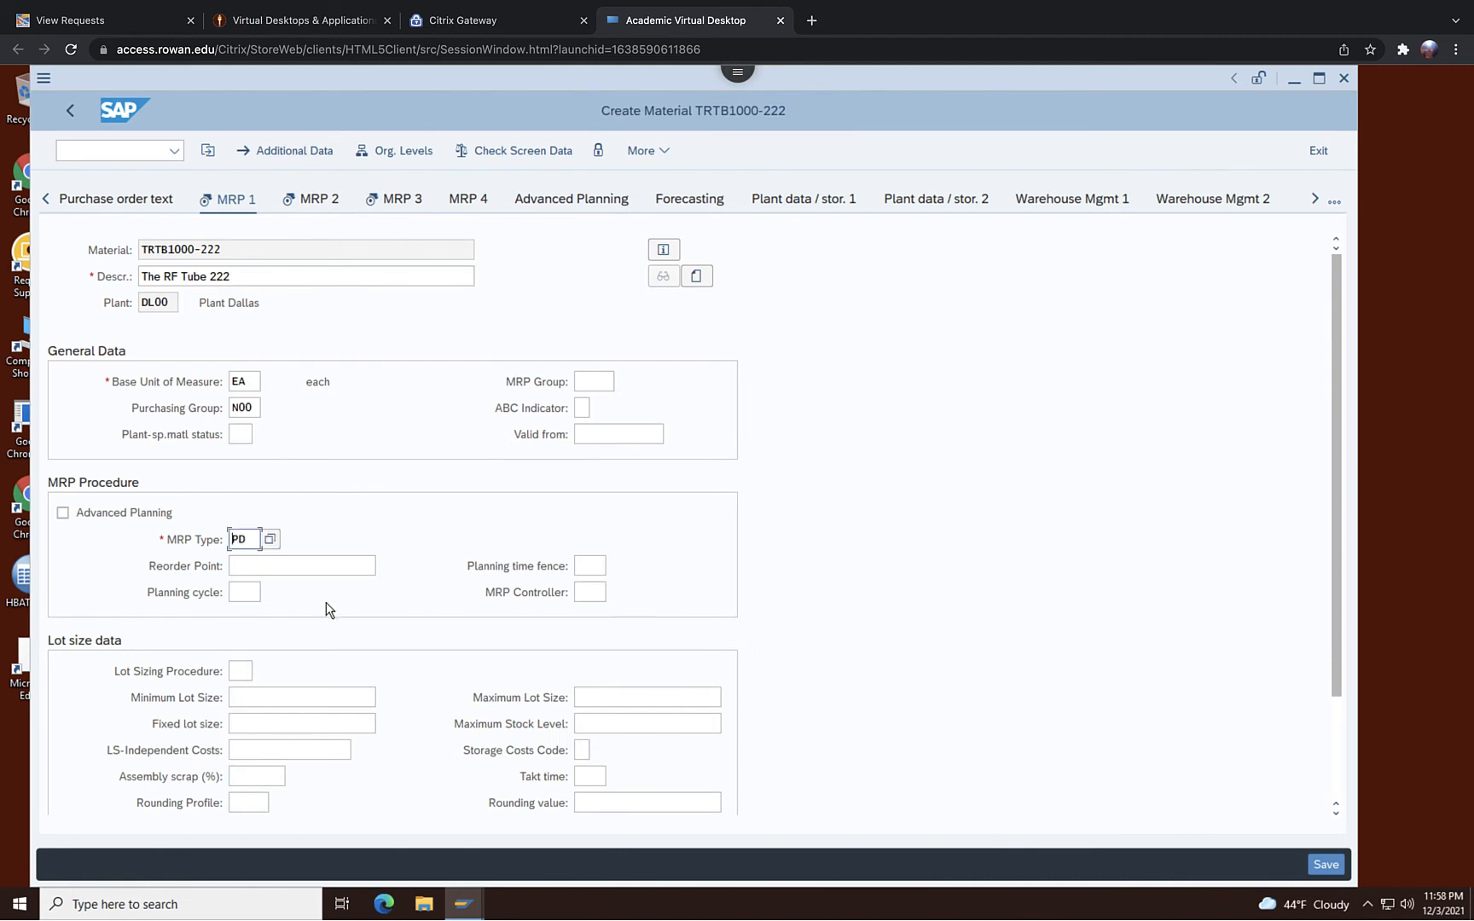
pyautogui.click(588, 593)
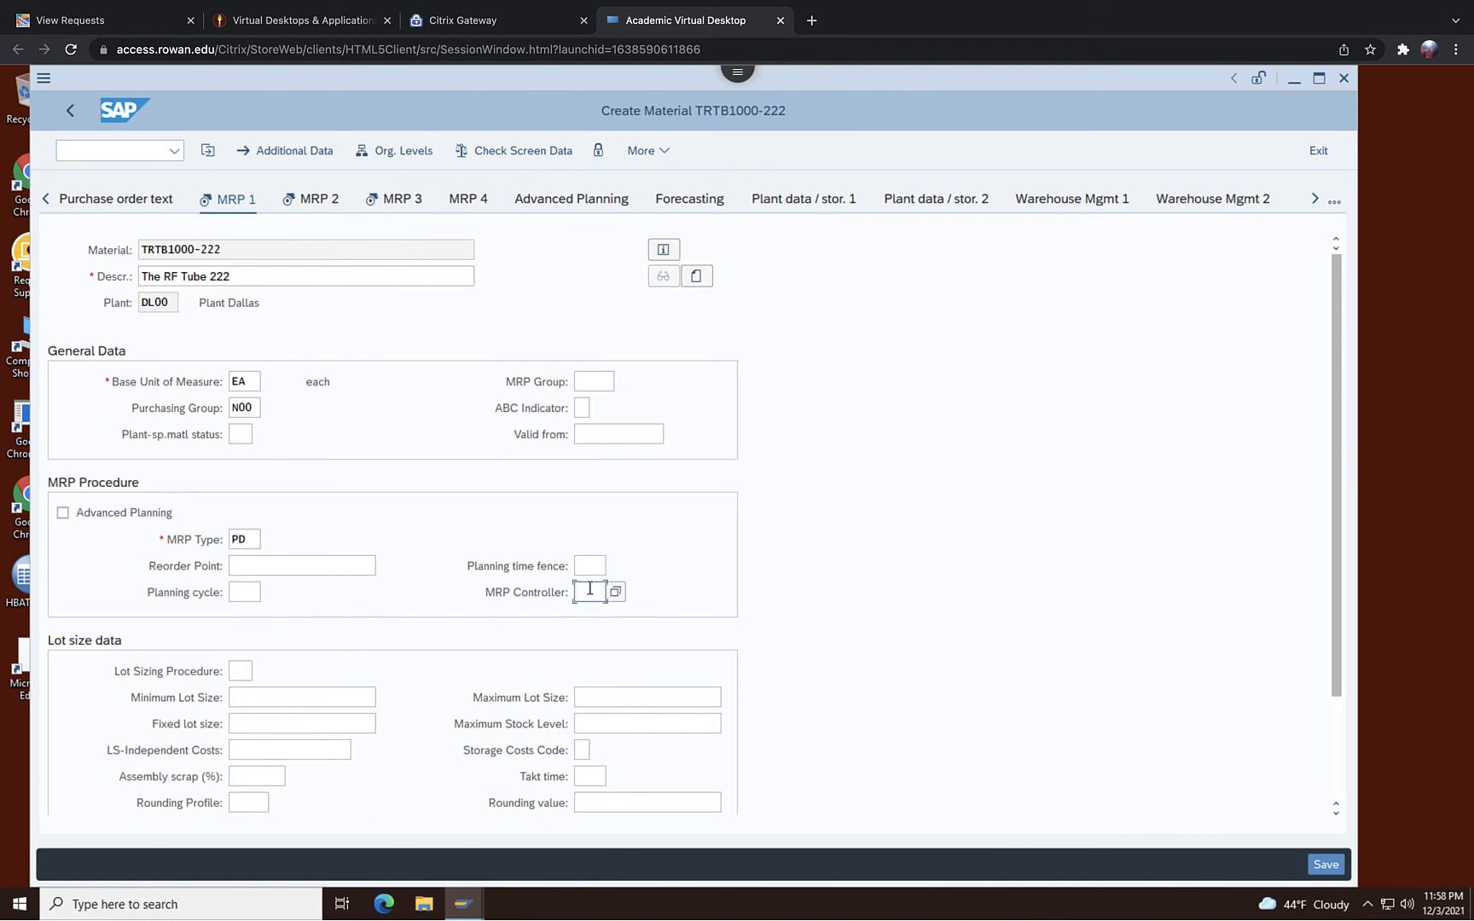
pyautogui.write('000')
# Choose lot sizing procedure FX (fixed order quantity) and set the fixed lot size to 250
pyautogui.click(240, 670)
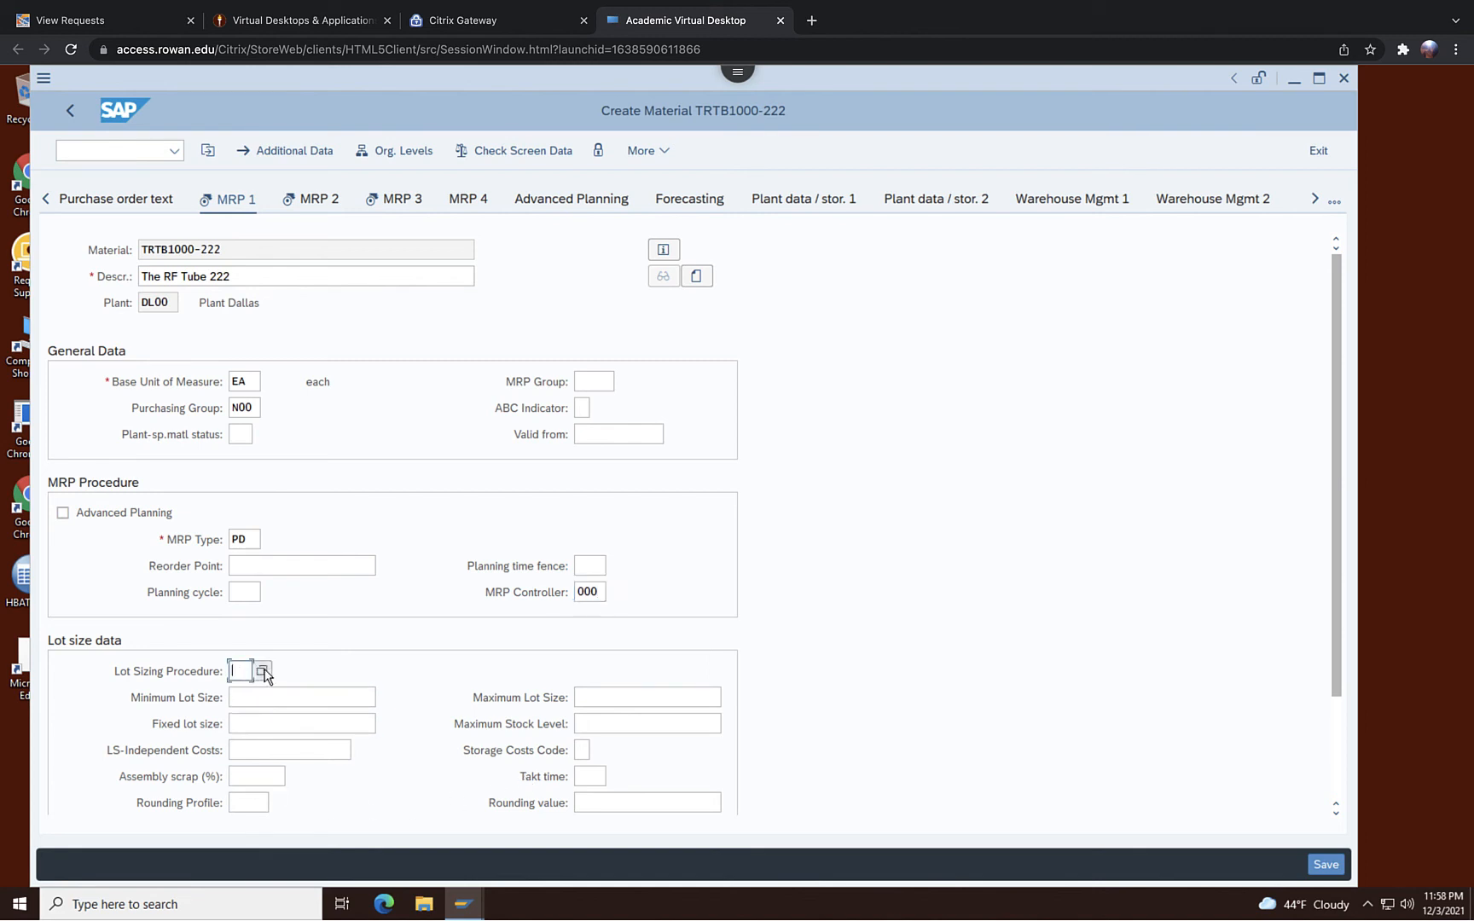
pyautogui.click(266, 673)
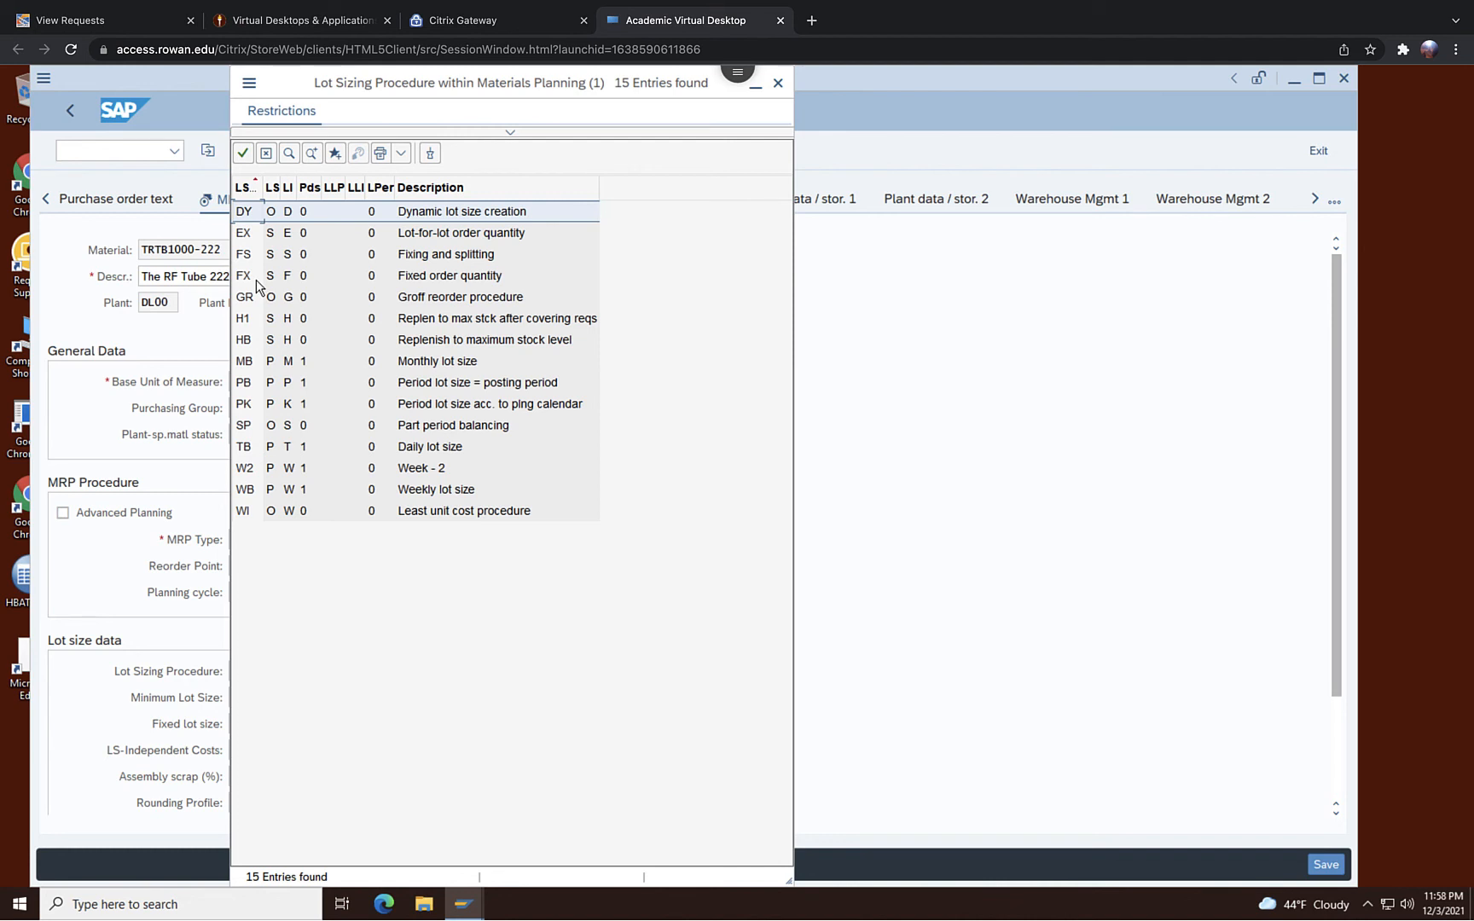
pyautogui.click(256, 277)
pyautogui.doubleClick(256, 277)
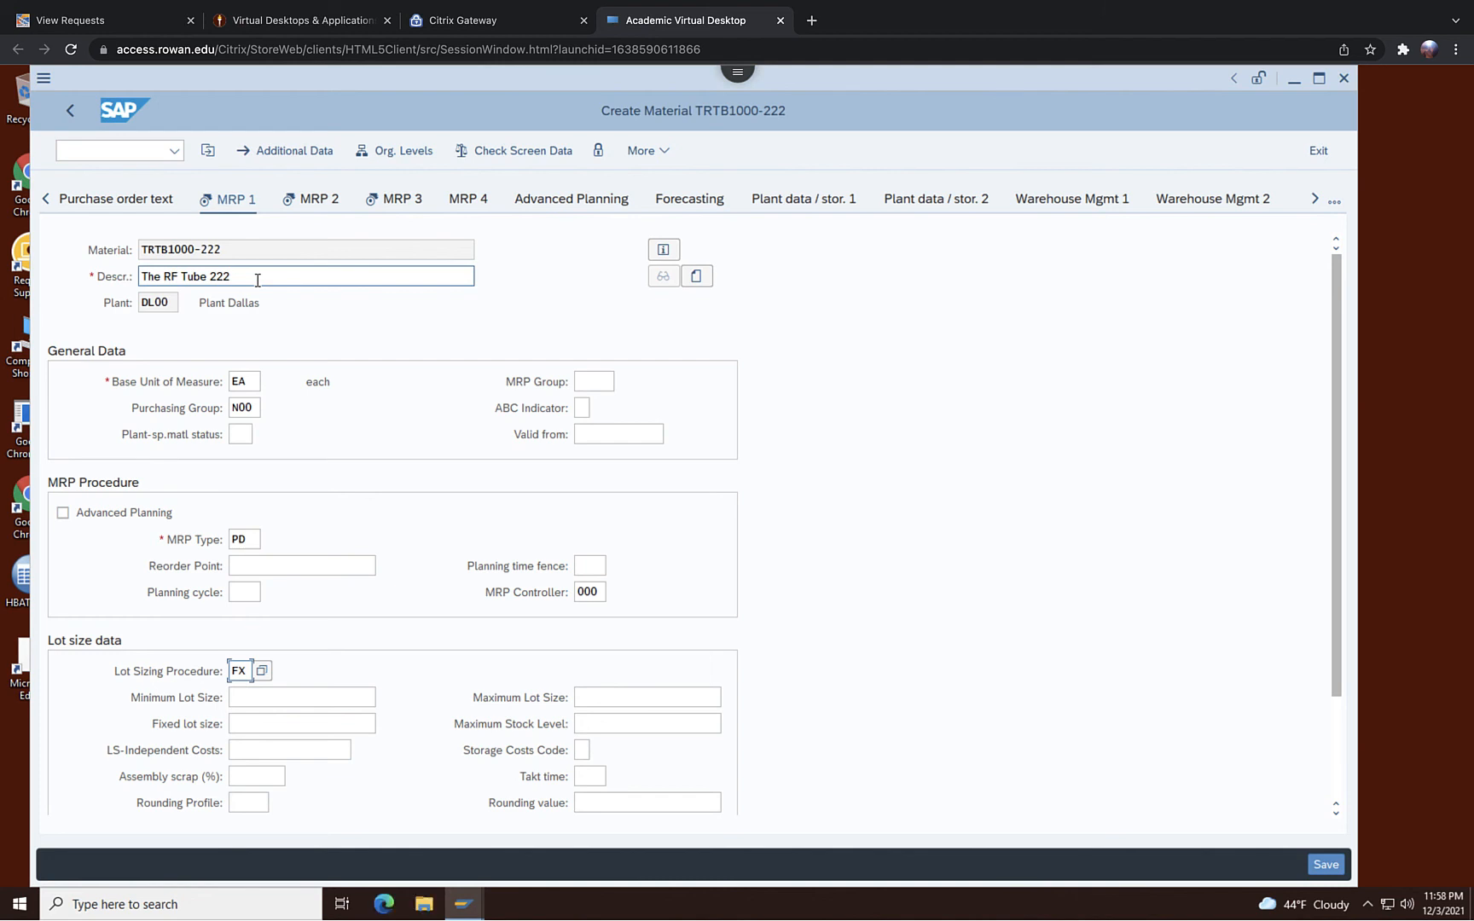
pyautogui.click(262, 695)
pyautogui.click(259, 721)
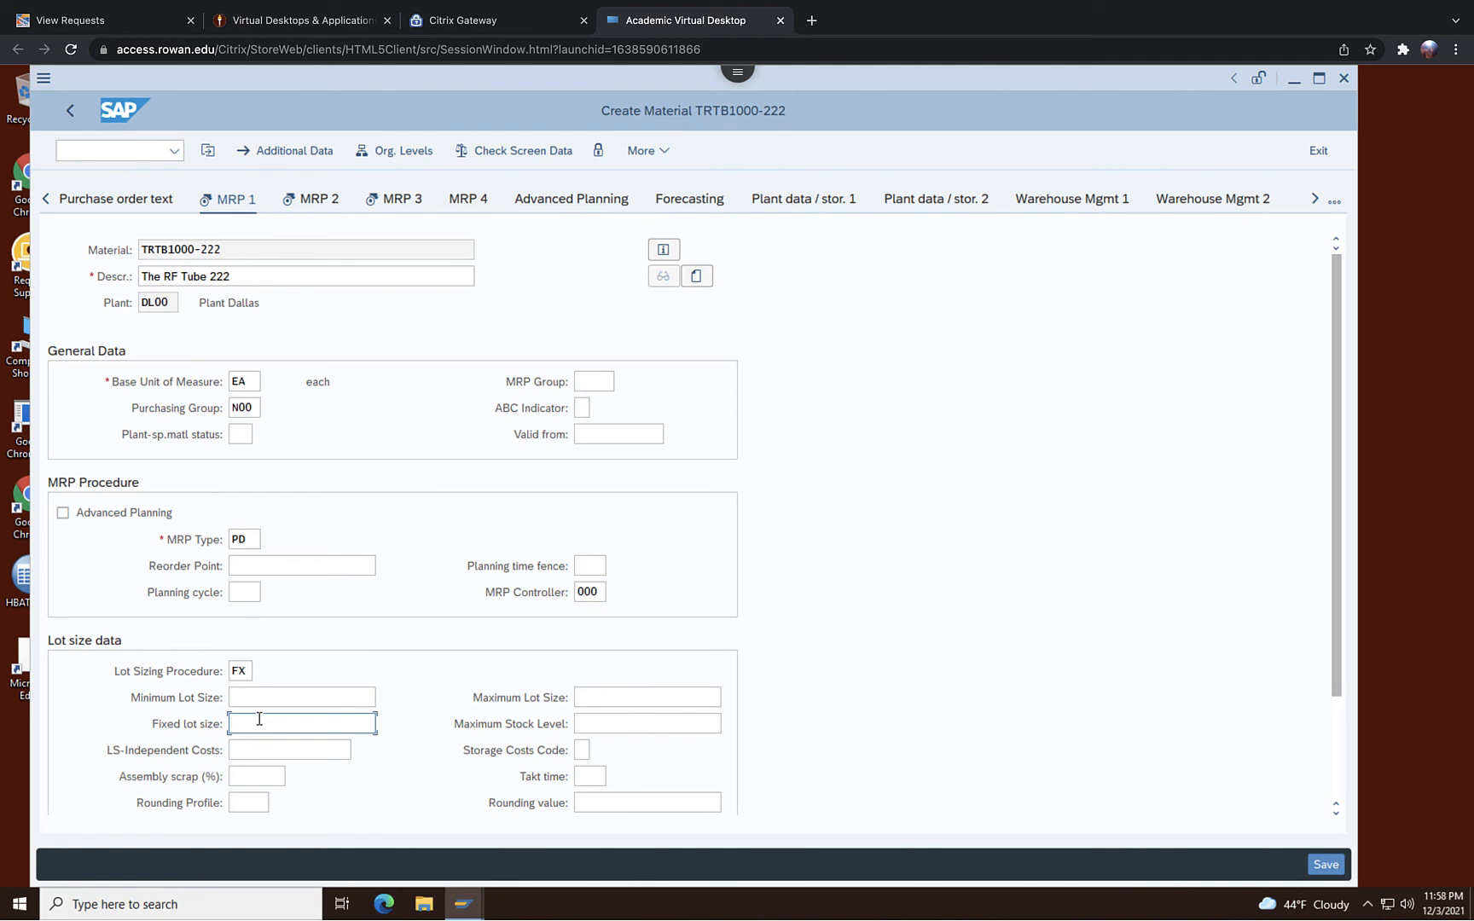
pyautogui.write('250')
# Set the planned delivery time to 3 days in the MRP 2 view
pyautogui.click(322, 203)
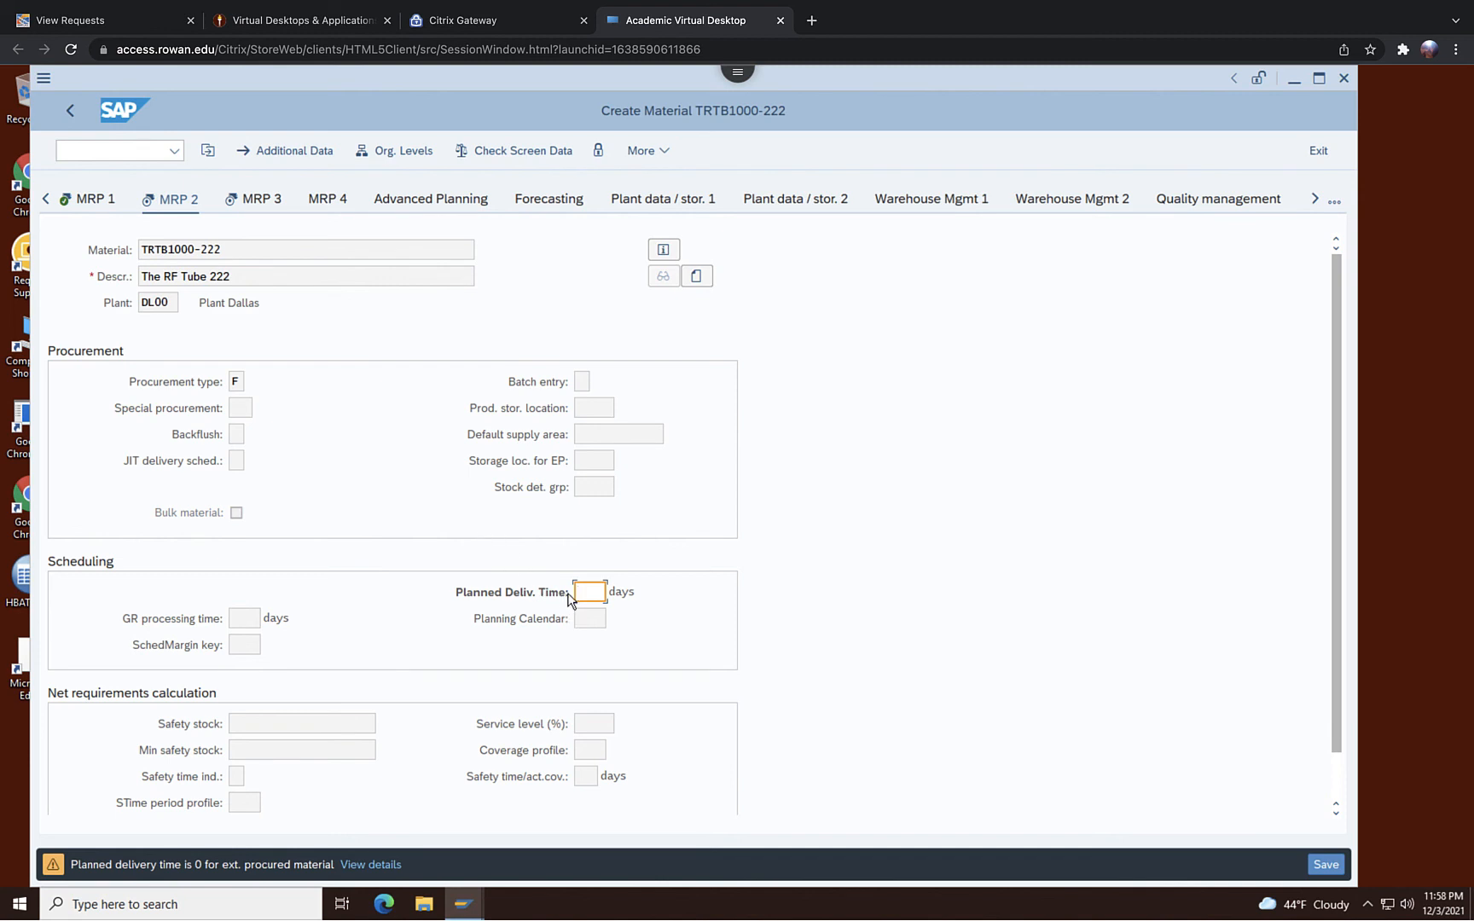
pyautogui.write('3')
pyautogui.click(240, 638)
pyautogui.click(273, 641)
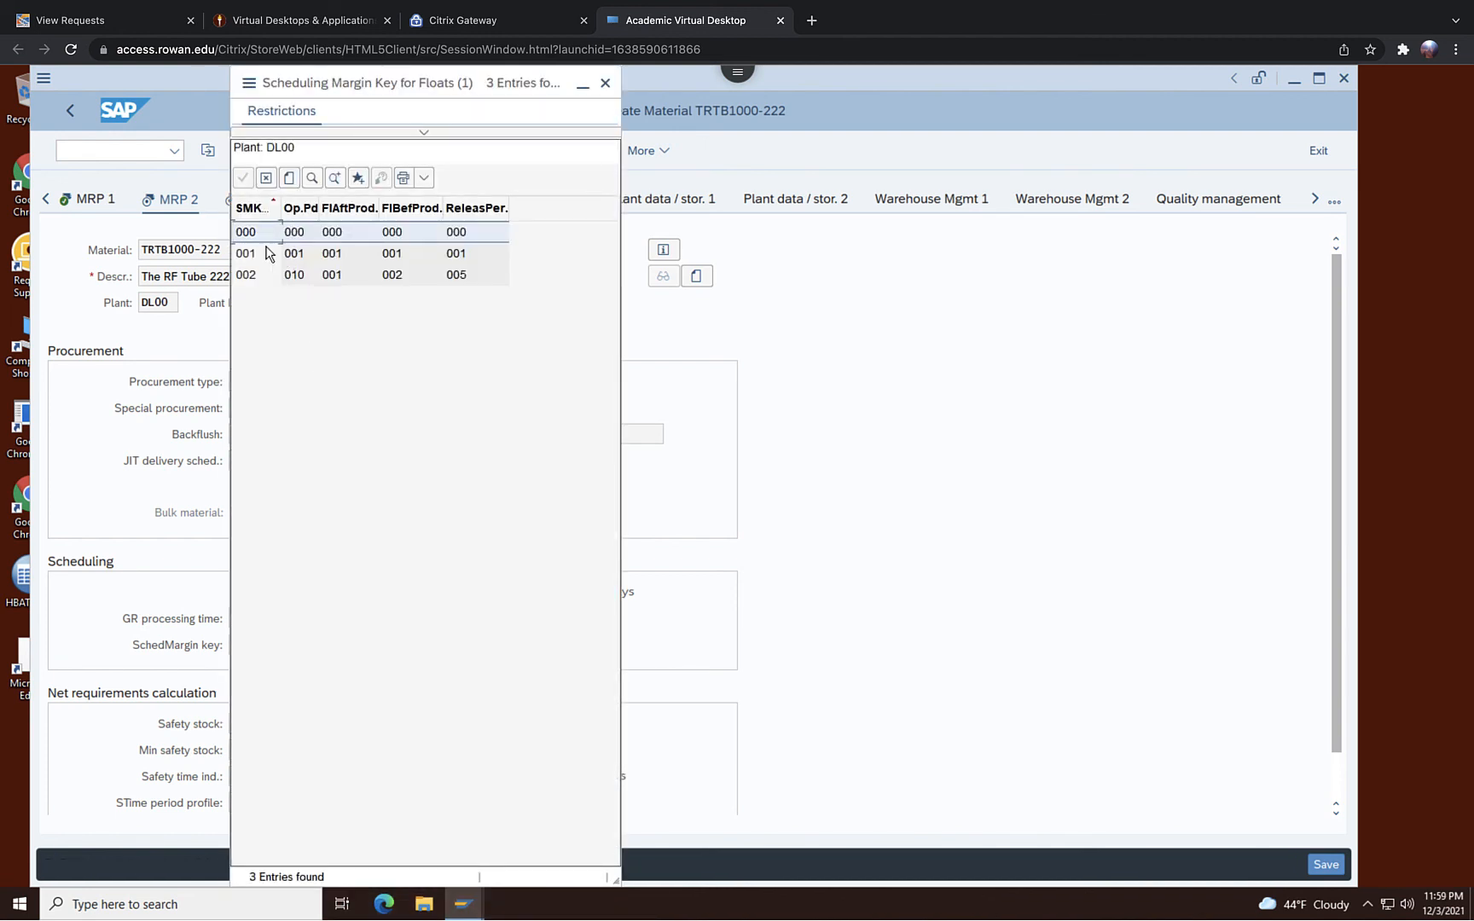
pyautogui.click(267, 252)
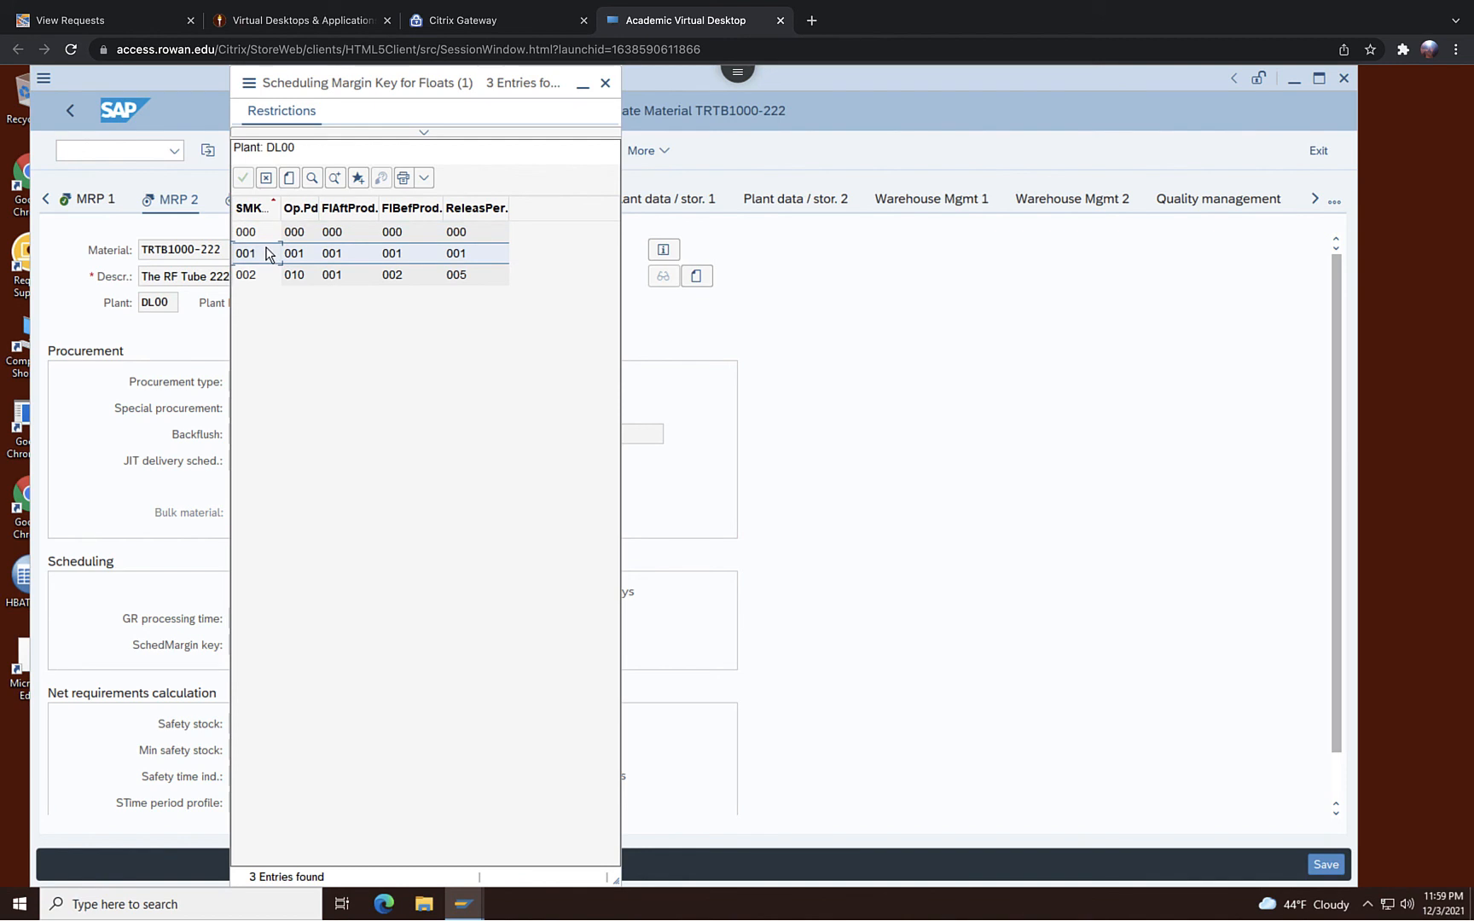
pyautogui.click(605, 83)
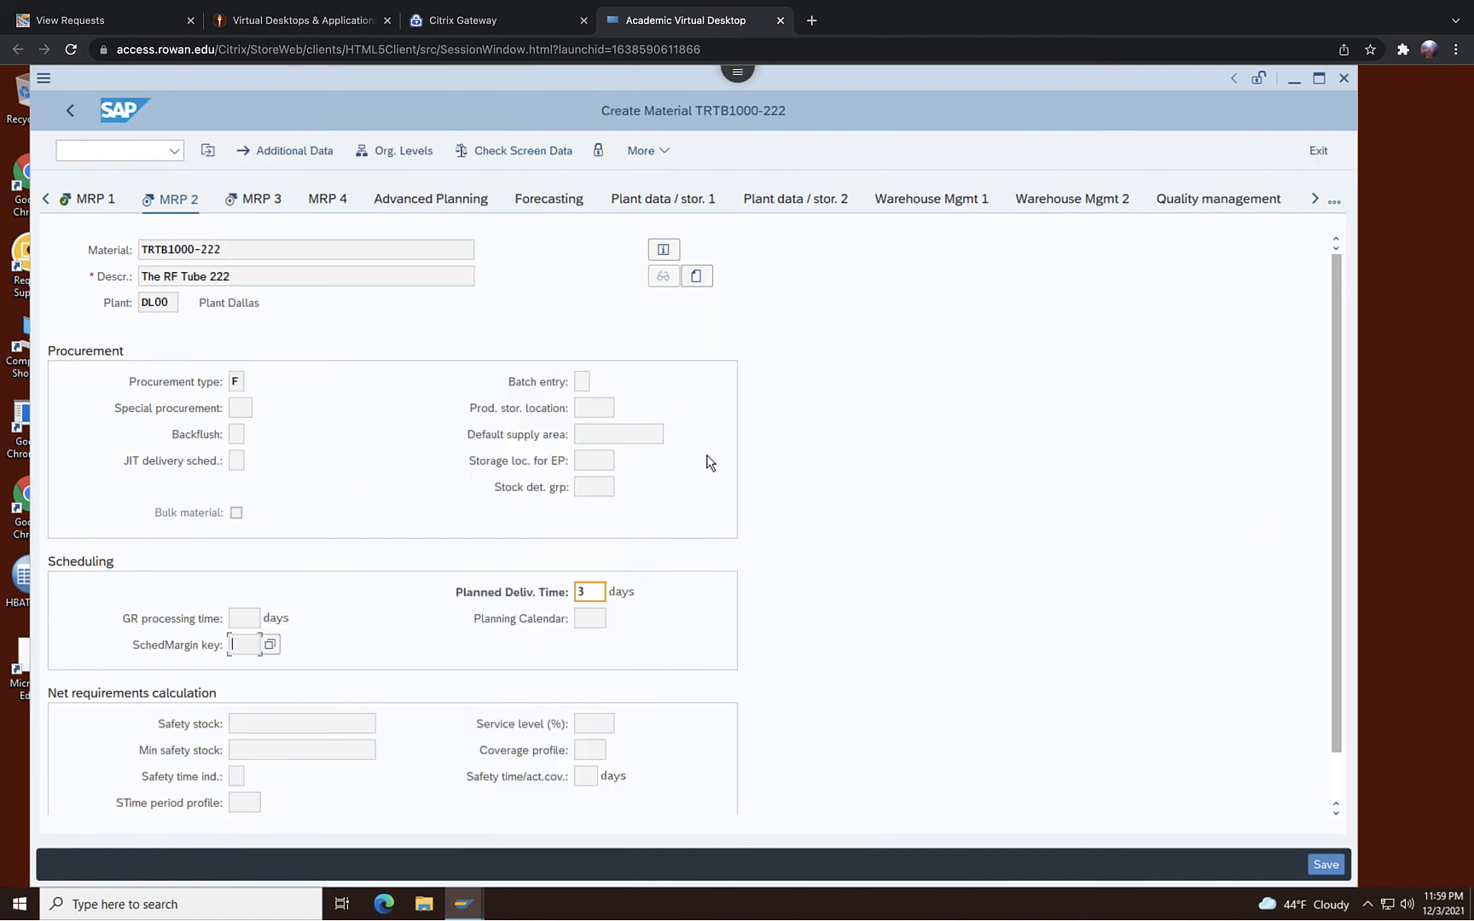
pyautogui.click(597, 591)
pyautogui.click(592, 615)
# Set the availability check to 02 (individual requirements) in the MRP 3 view
pyautogui.click(257, 199)
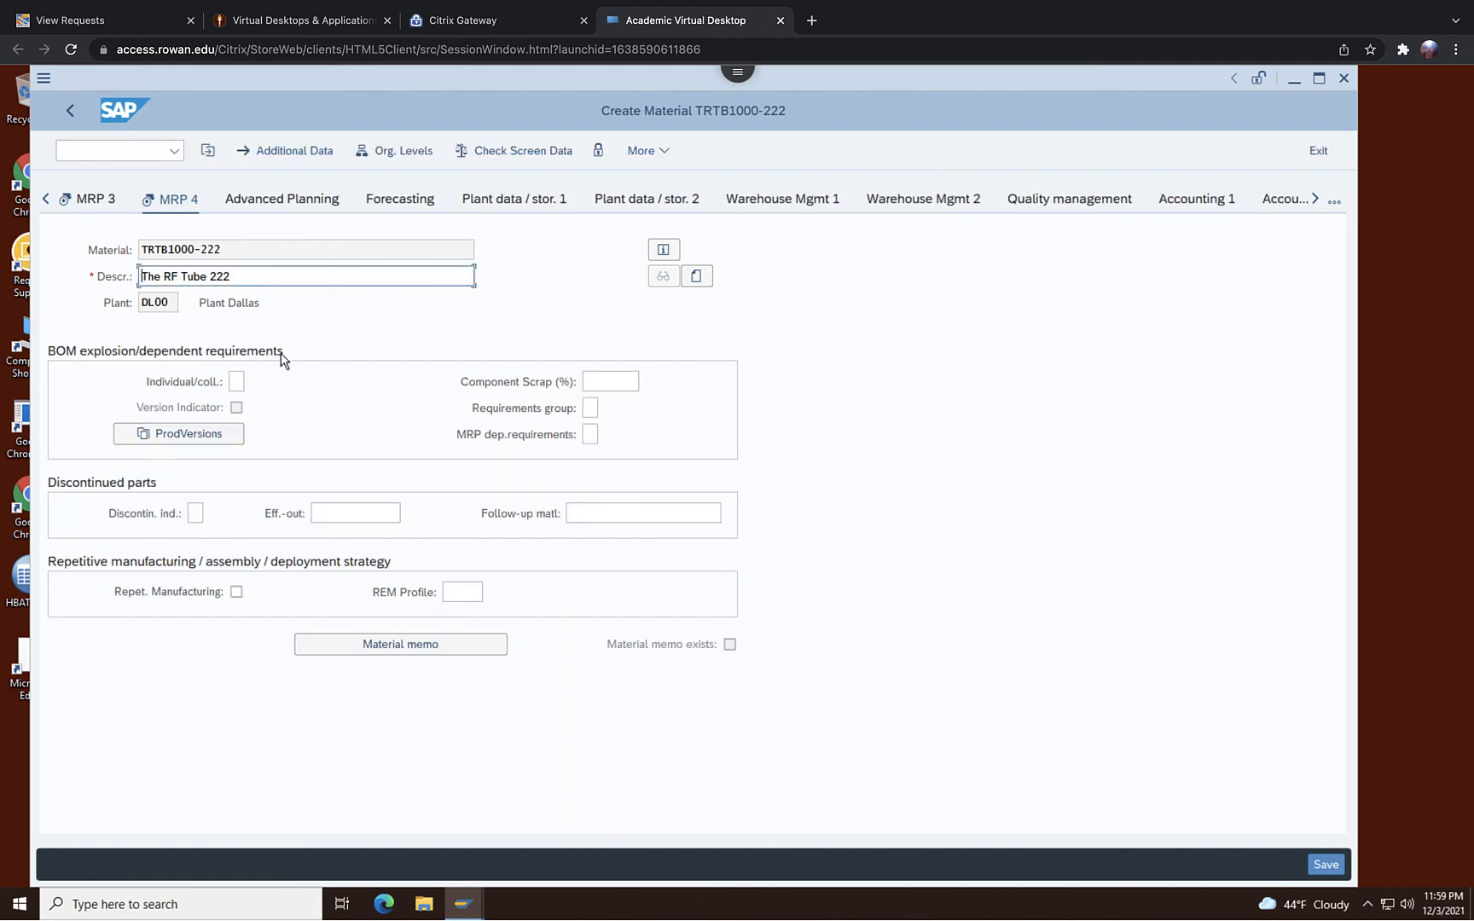
pyautogui.click(108, 202)
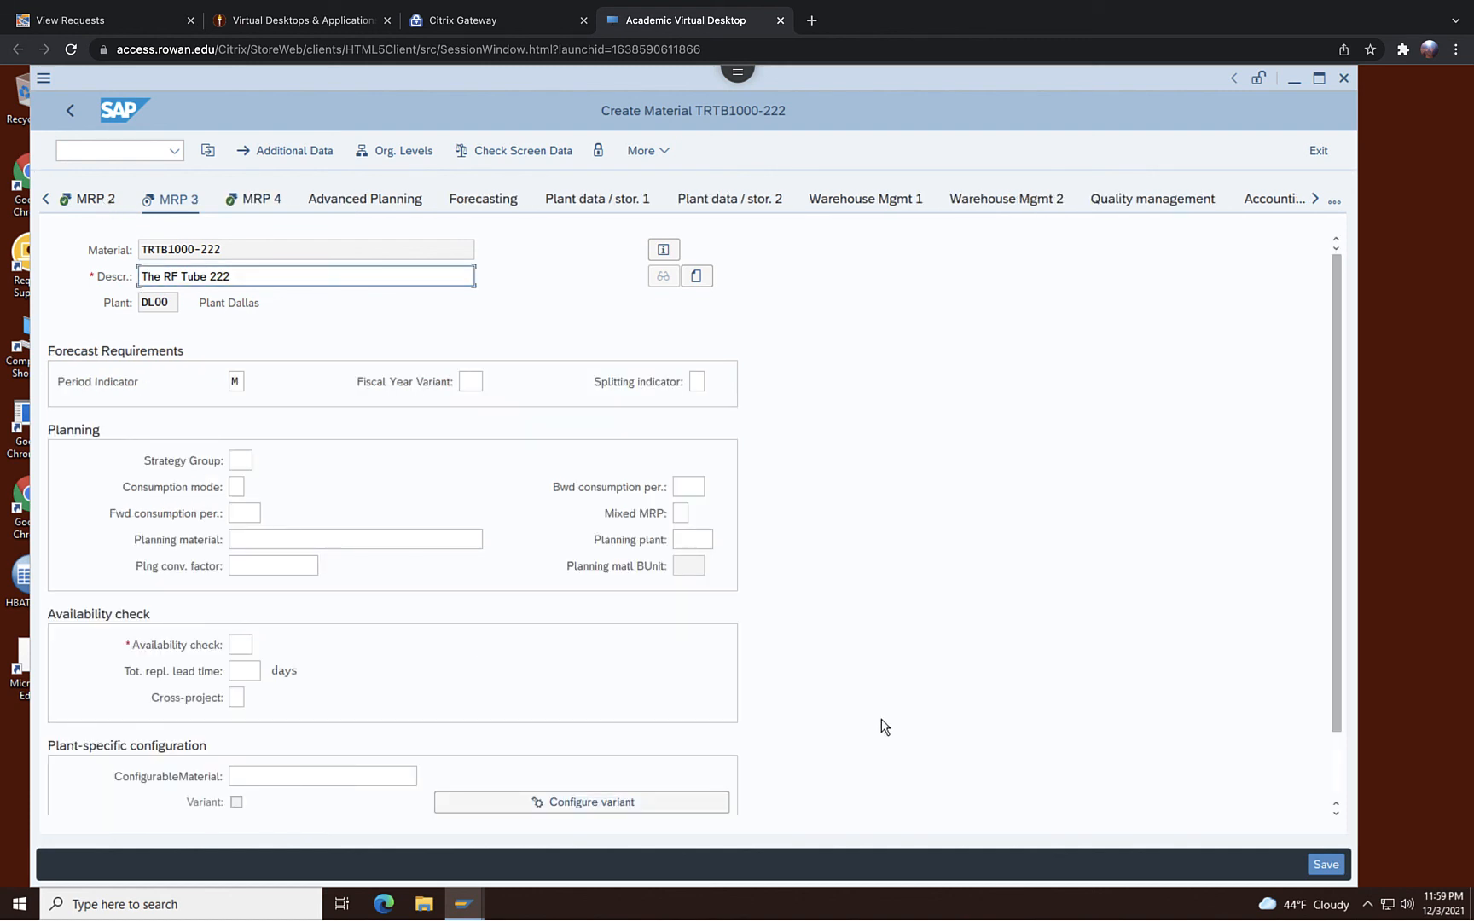
pyautogui.click(88, 201)
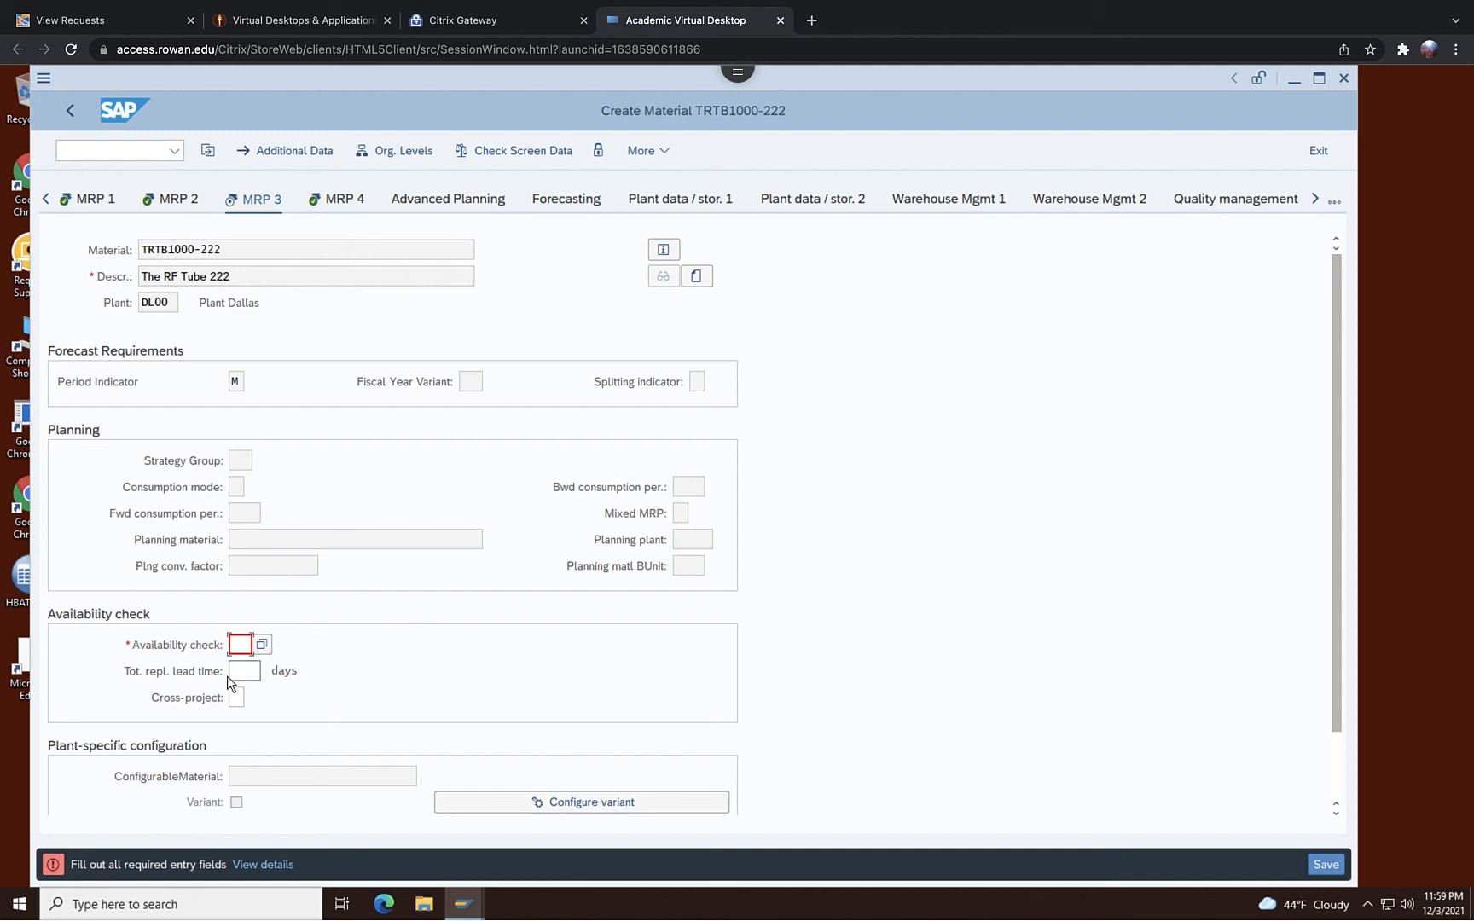
pyautogui.click(262, 645)
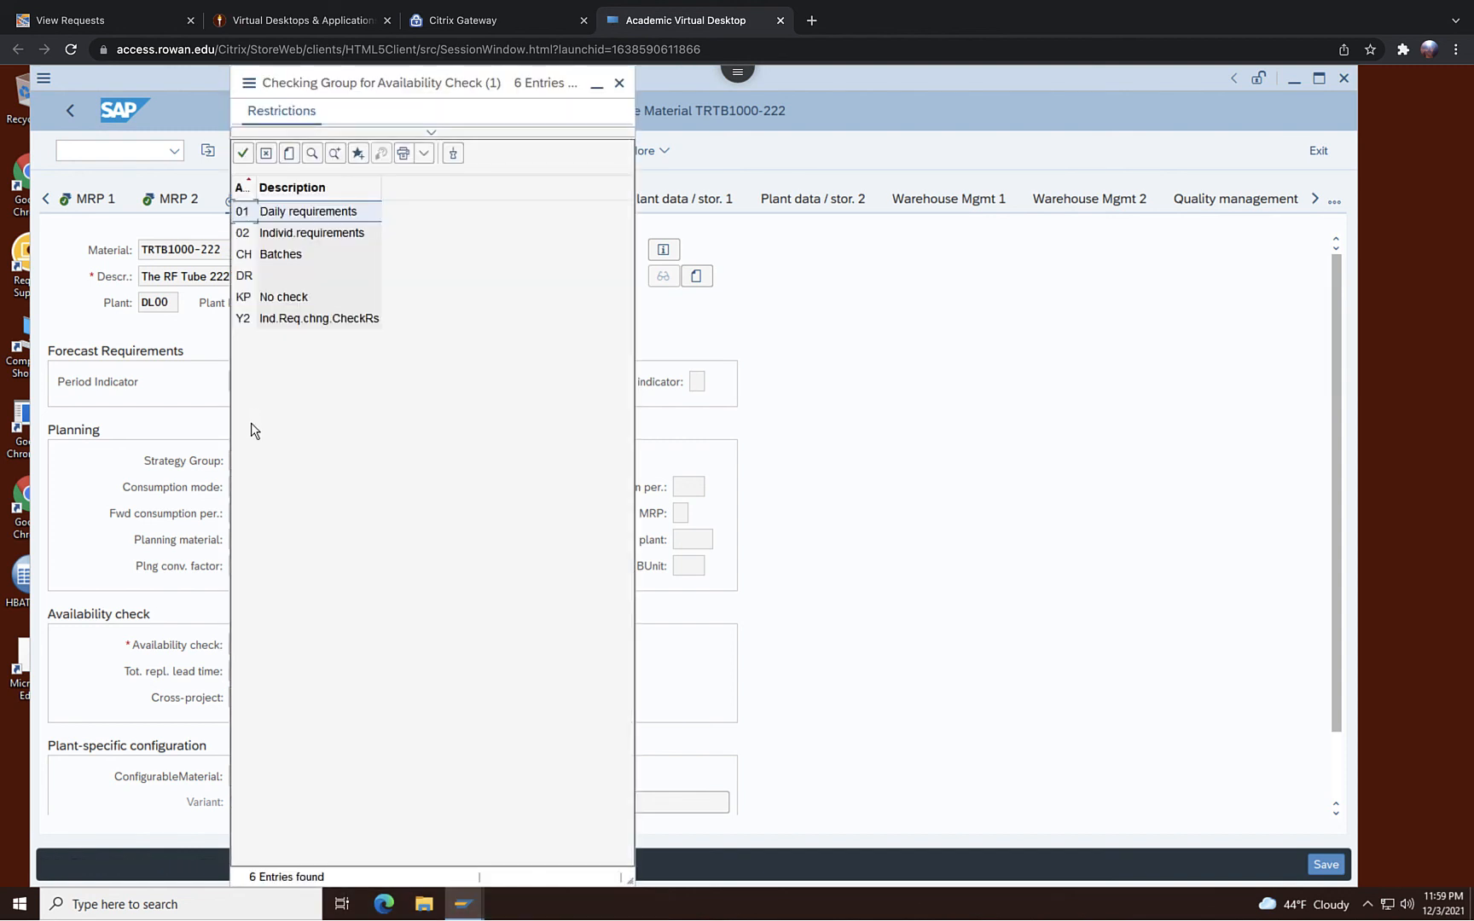
pyautogui.click(286, 235)
pyautogui.doubleClick(286, 234)
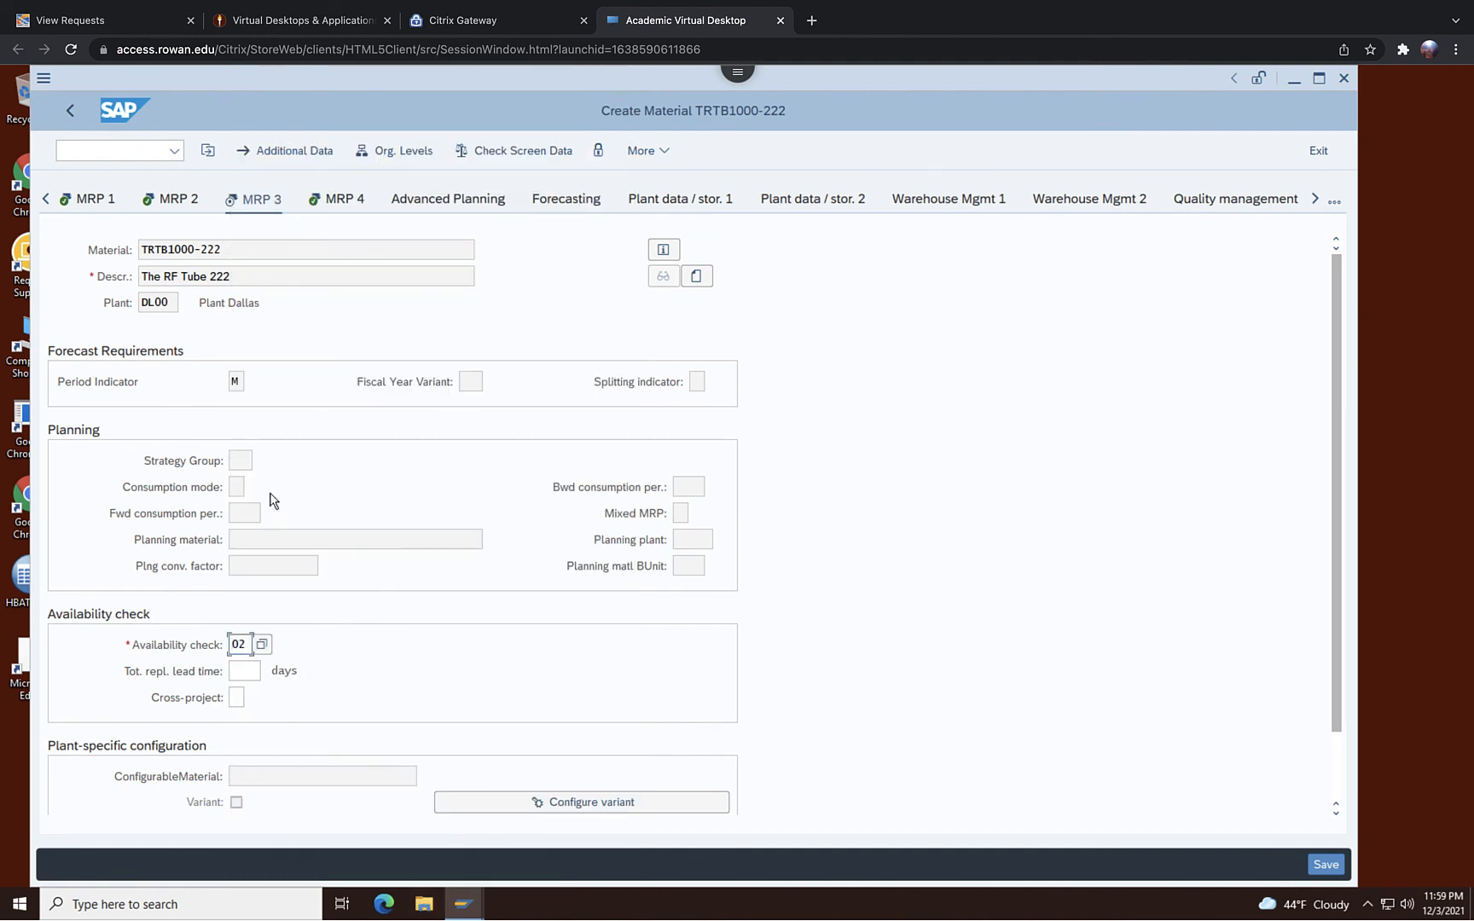
pyautogui.click(232, 384)
# Set the scheduling margin key to 001 and the safety stock to 0 in the MRP 2 view
pyautogui.click(178, 199)
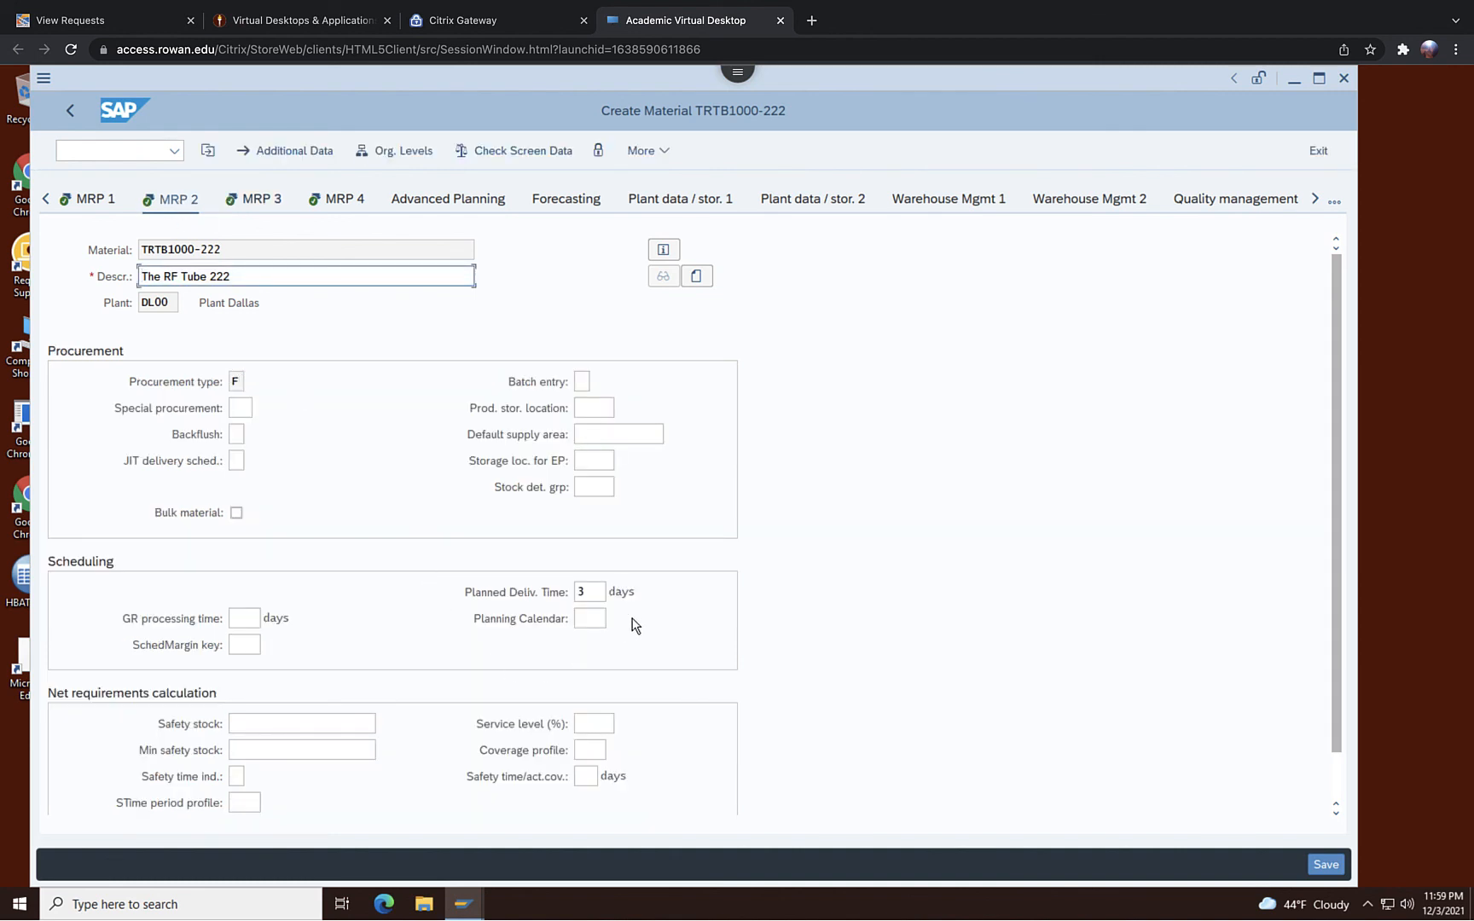
pyautogui.click(251, 644)
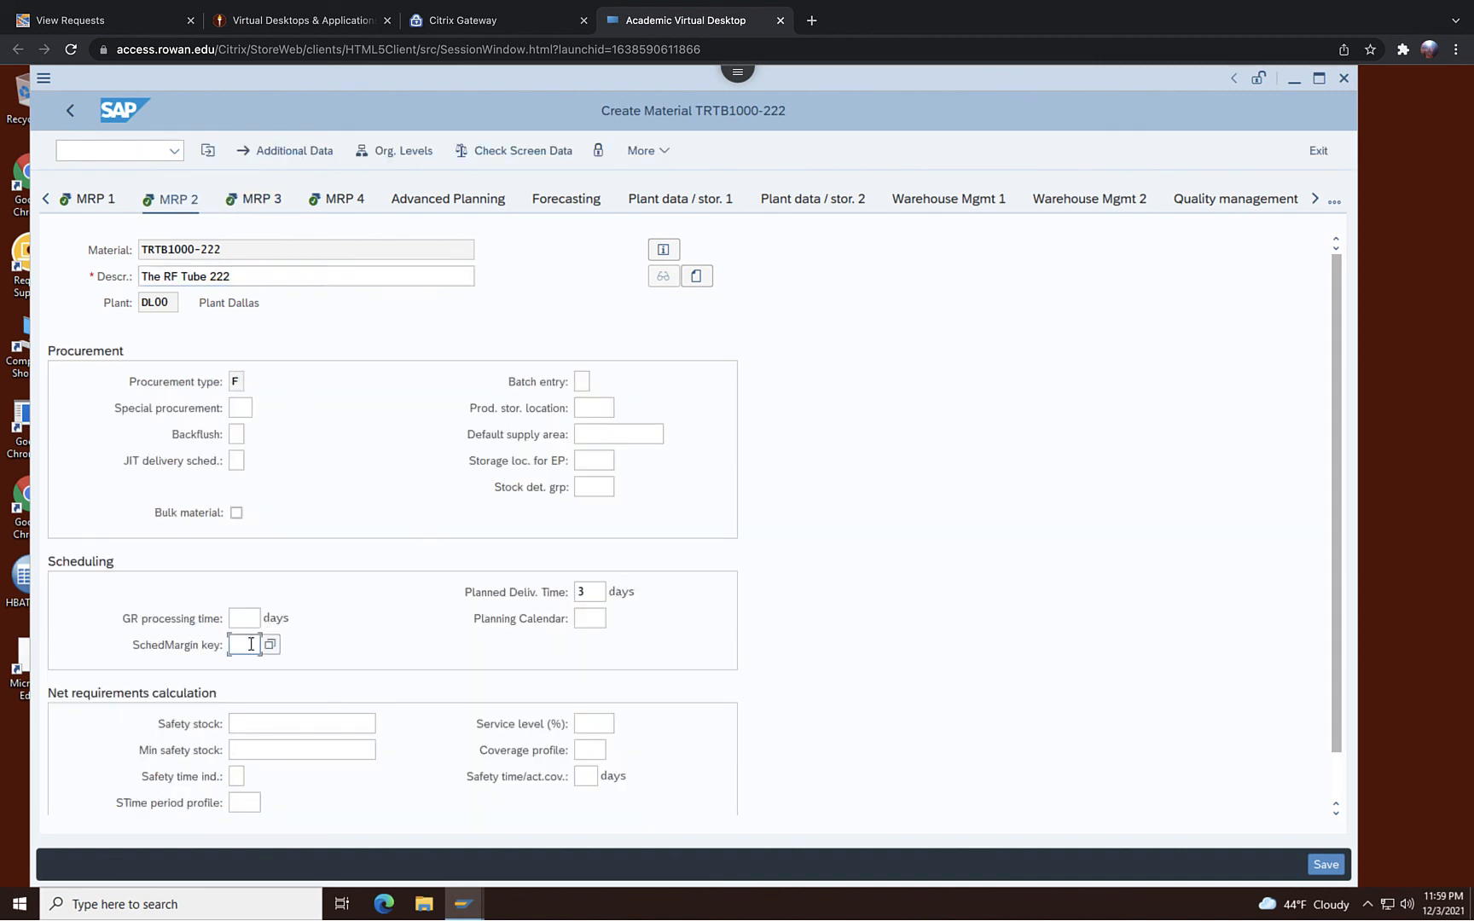
pyautogui.click(269, 644)
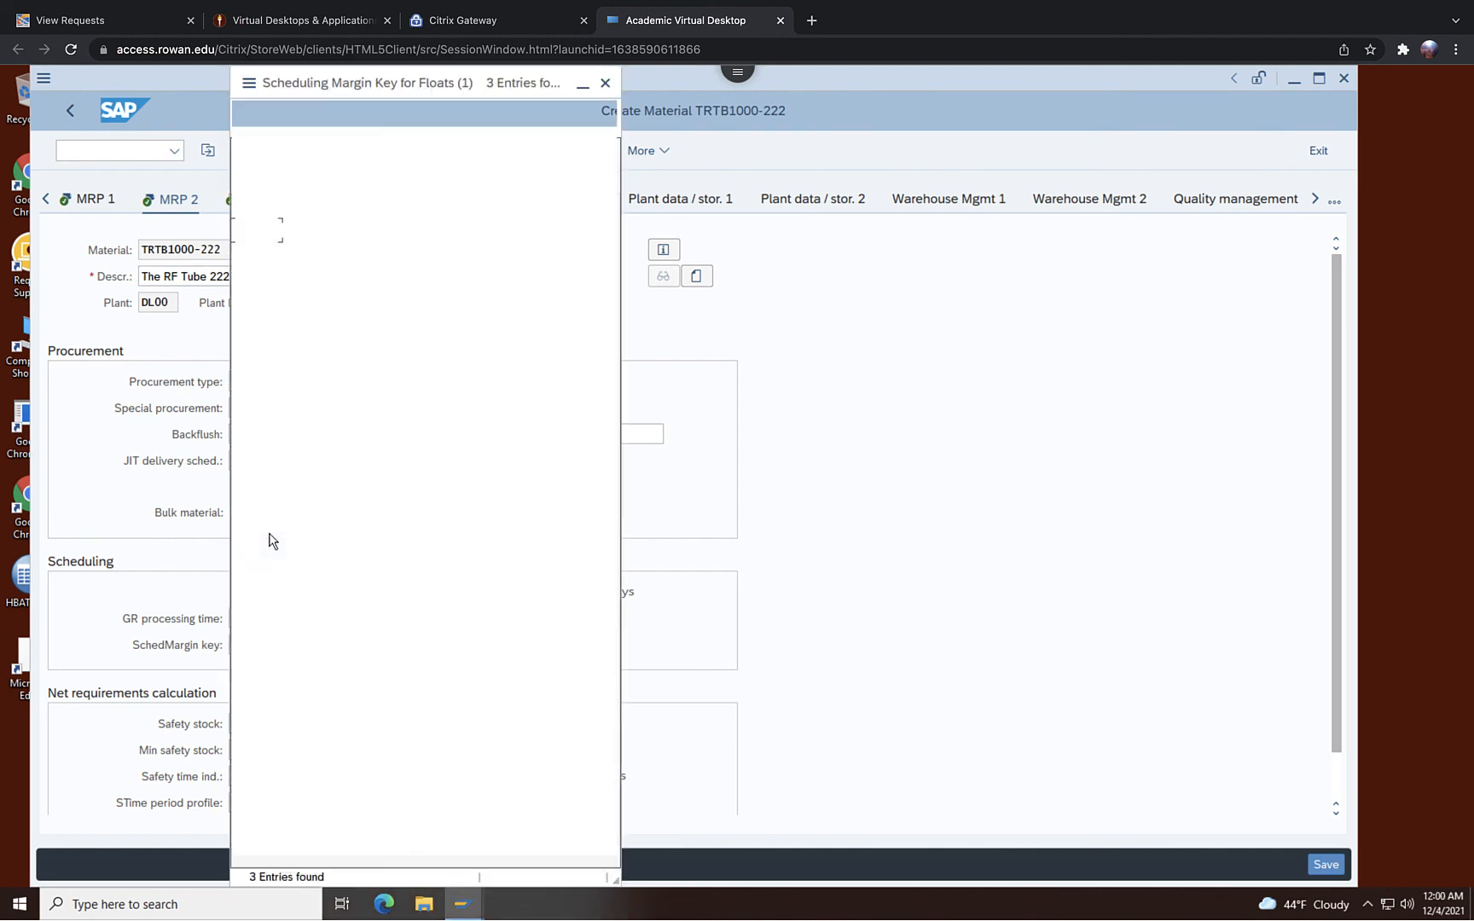
pyautogui.doubleClick(293, 253)
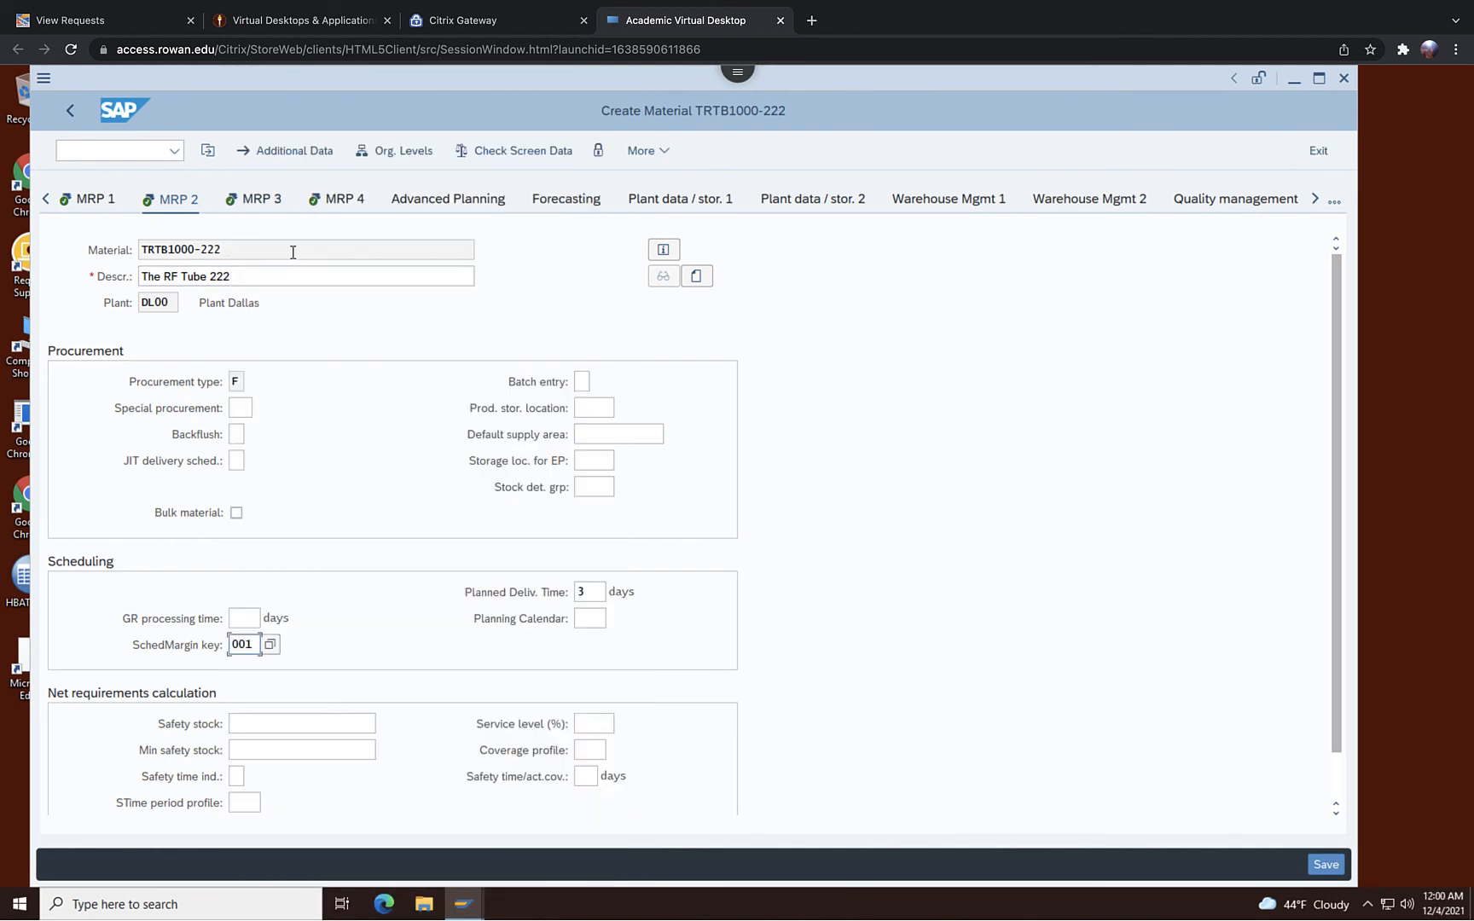
pyautogui.click(292, 716)
pyautogui.write('0')
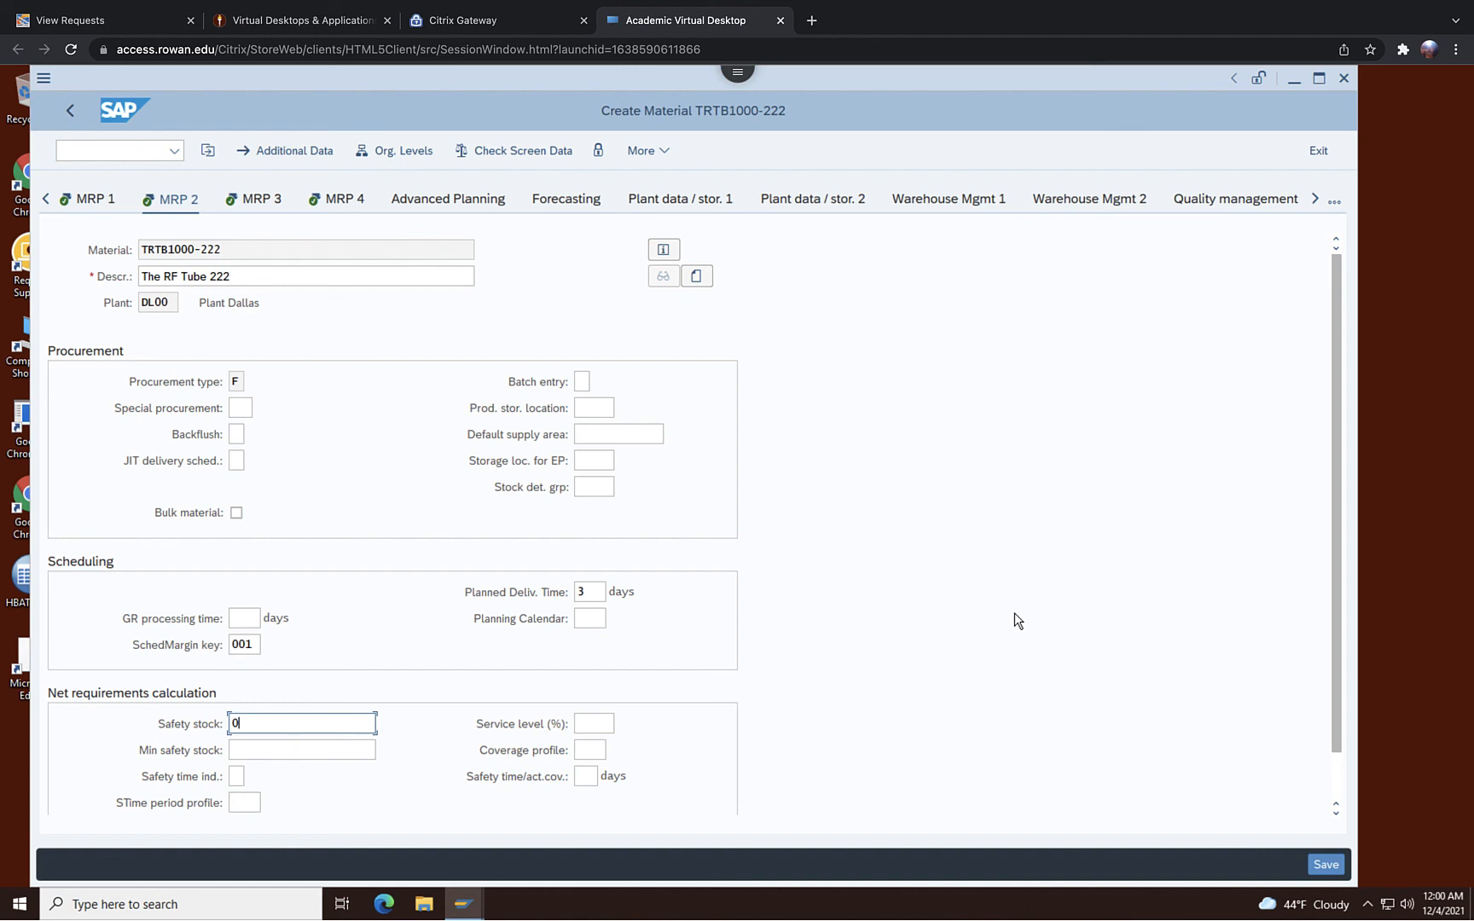
# Save the tube material master and exit material creation to the SAP Easy Access screen
pyautogui.click(1320, 861)
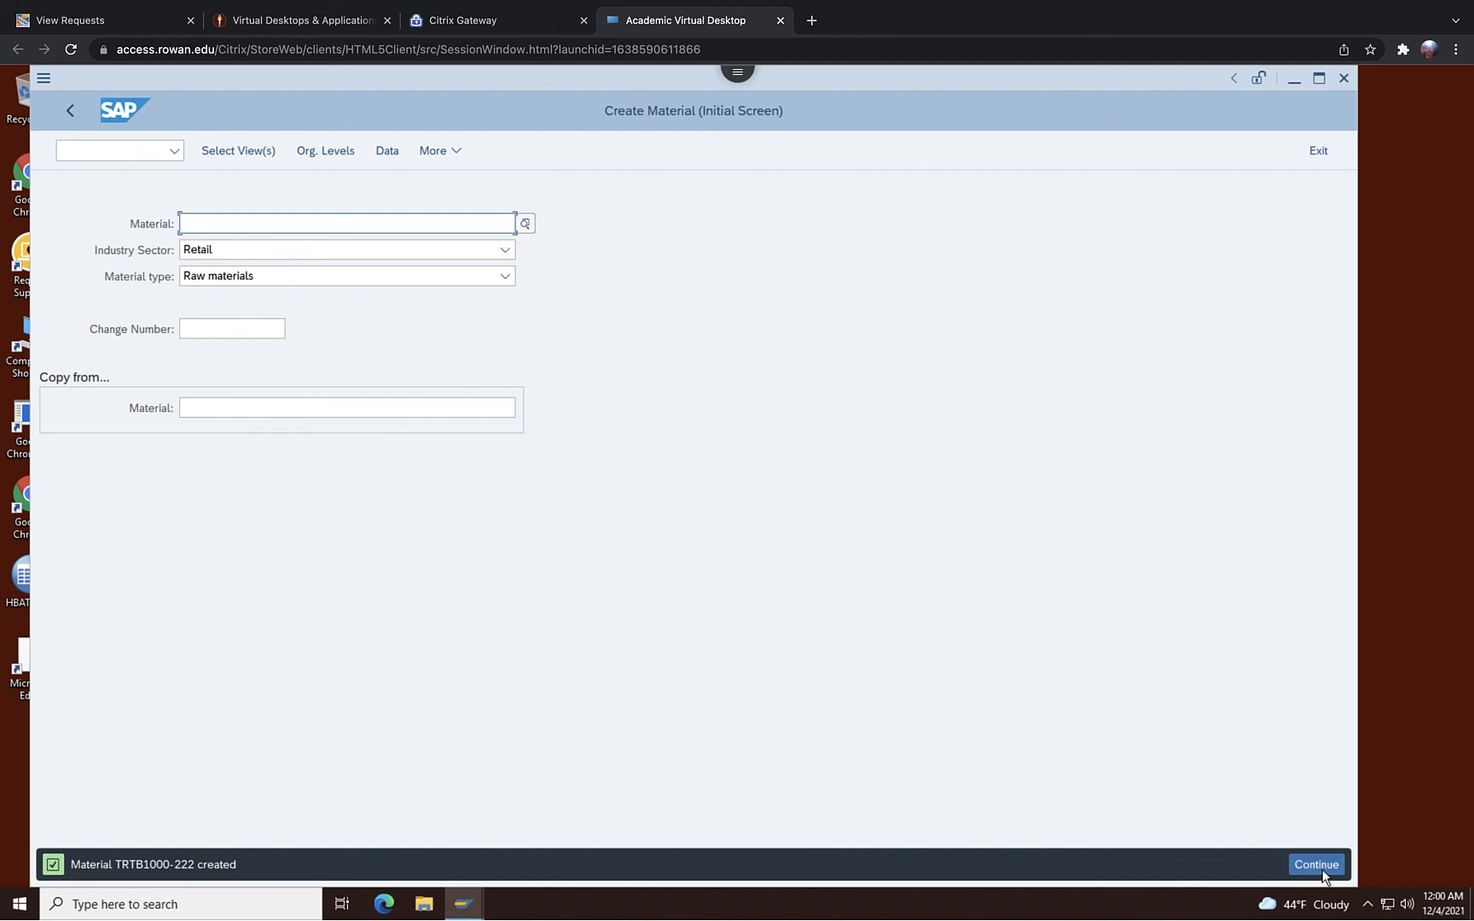
pyautogui.click(1318, 151)
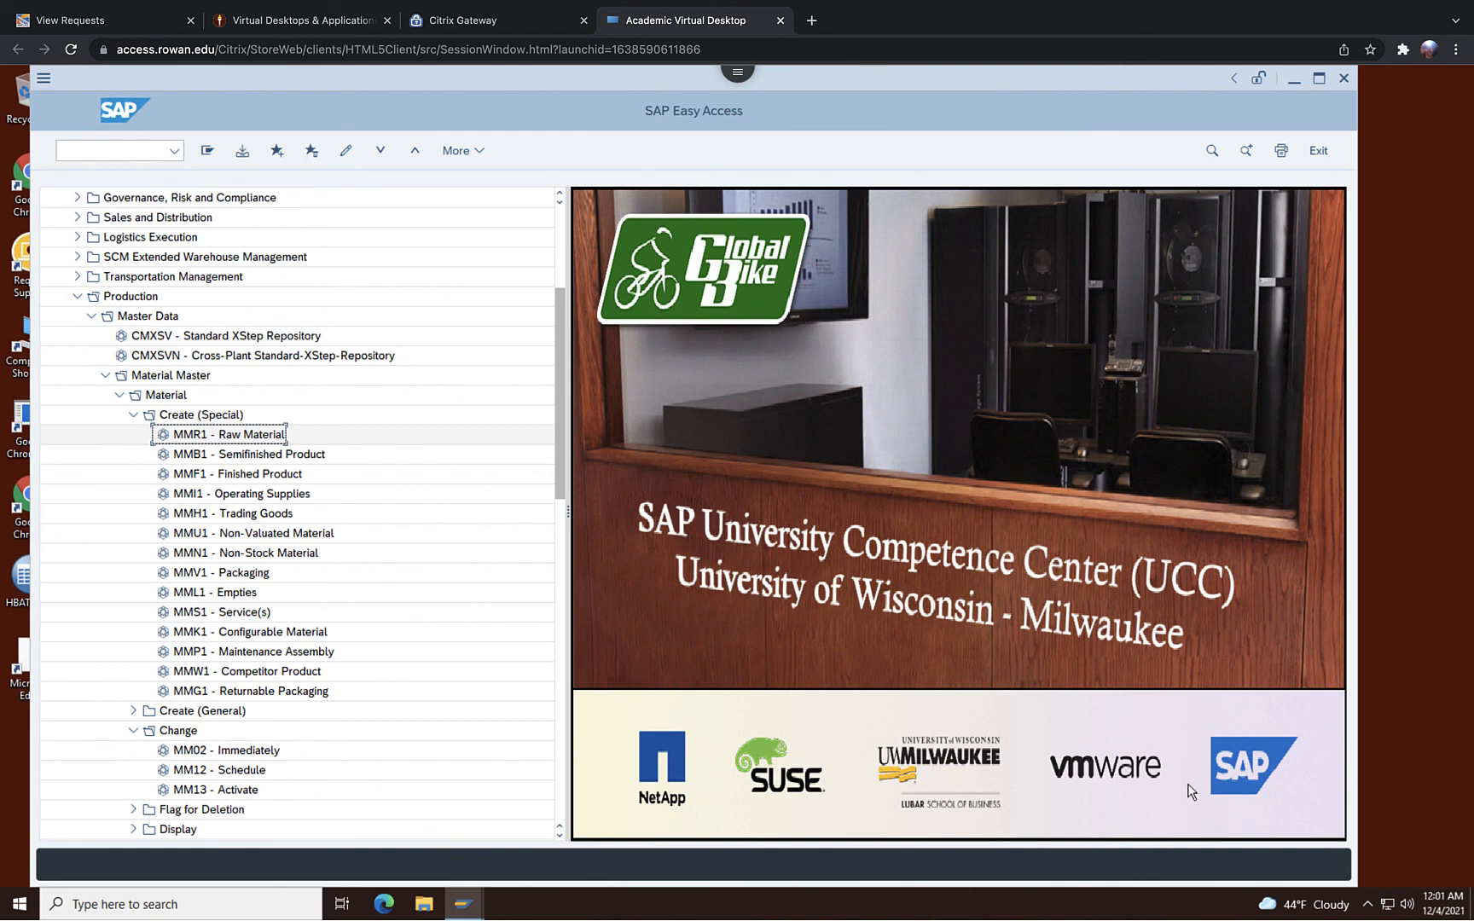
pyautogui.moveTo(1184, 6)
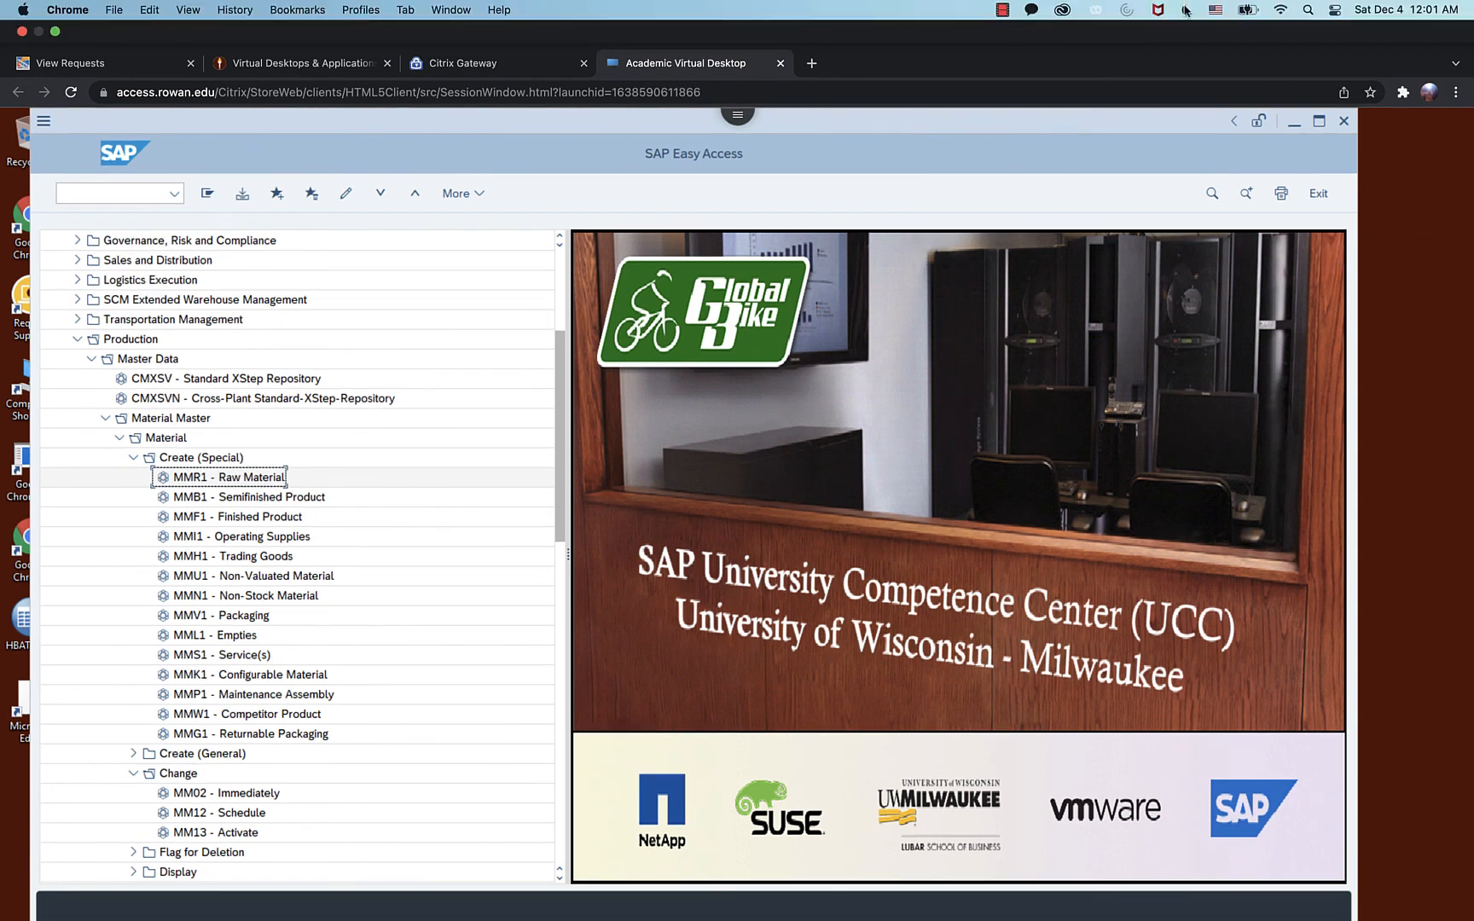